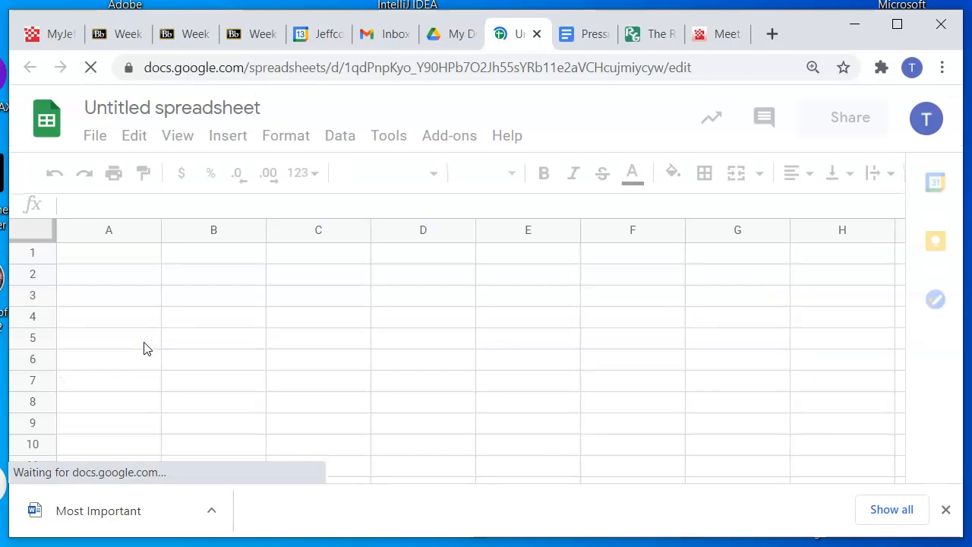
Rename the untitled spreadsheet as "Your Name Personal Monthly Budget"
left_click(218, 111)
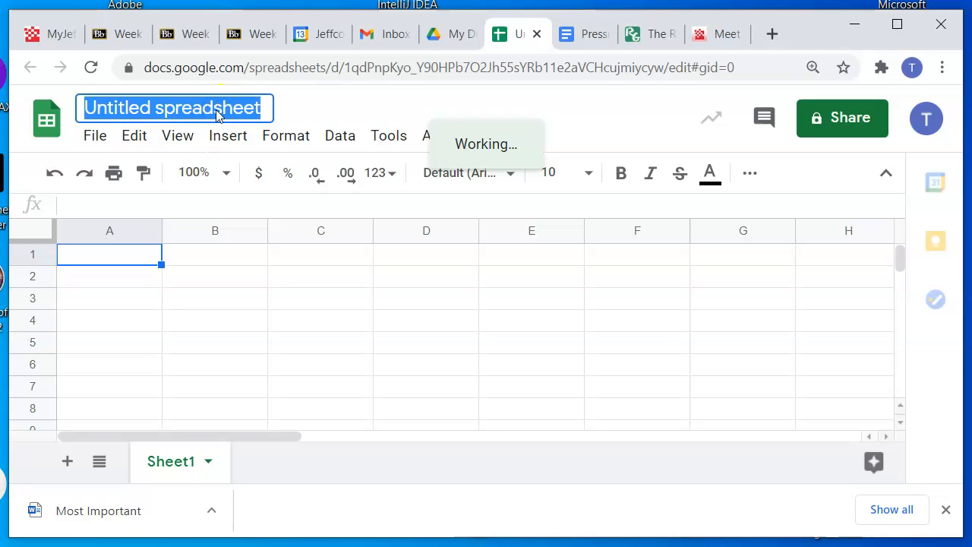
type("Your Name Personal Monthly Bu")
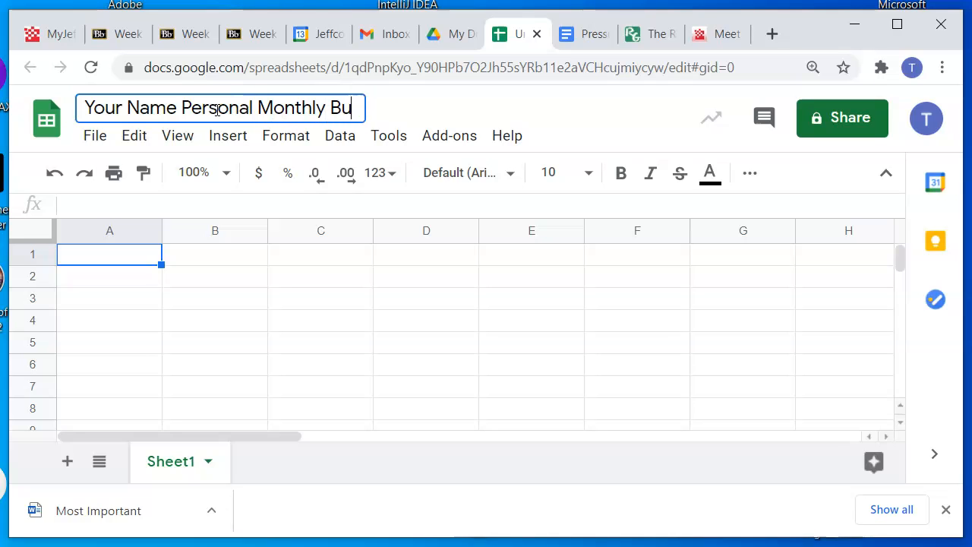
type("dget")
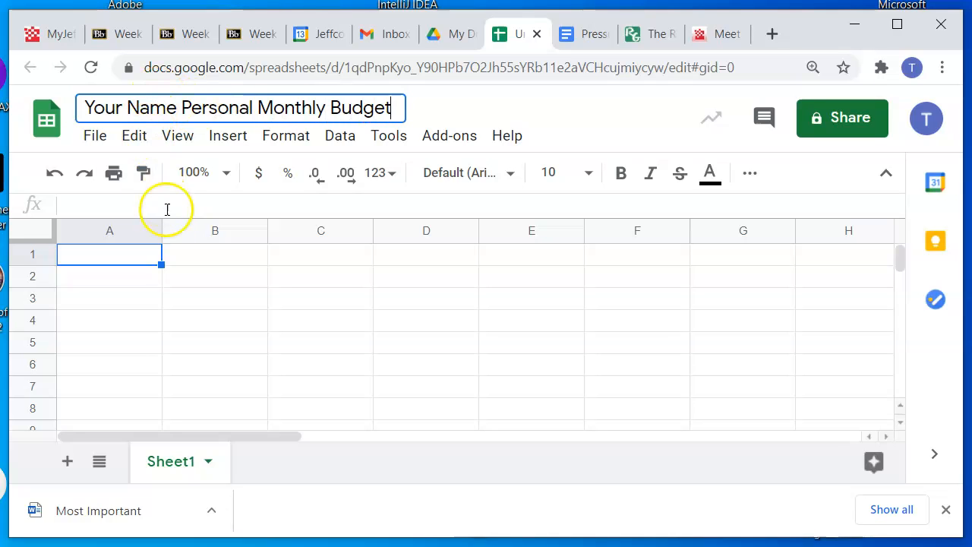
left_click(238, 321)
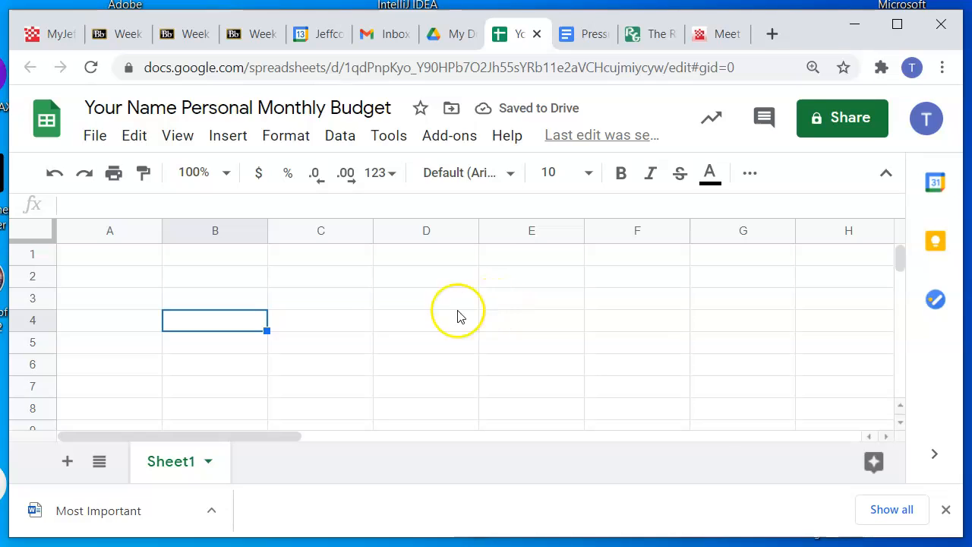
left_click(334, 286)
left_click(338, 297)
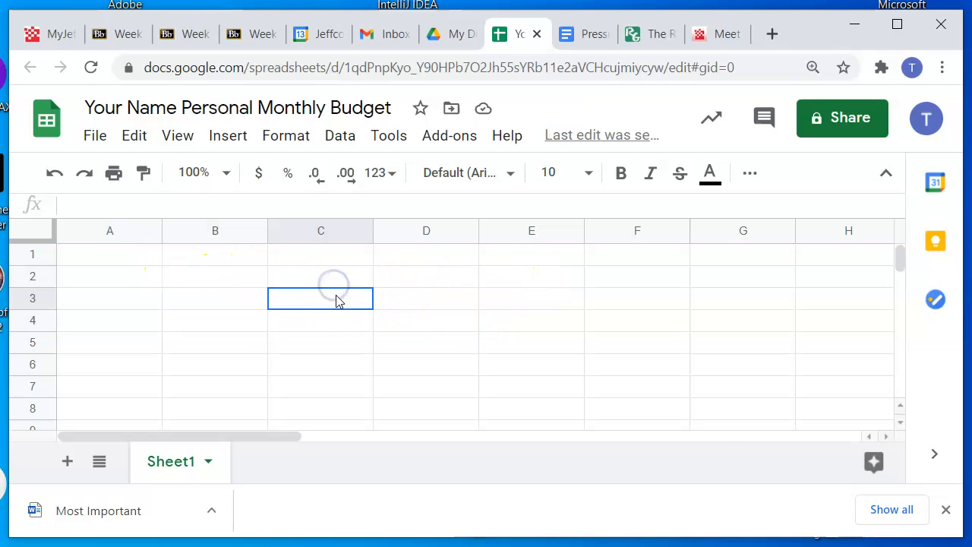
left_click(333, 279)
left_click(408, 280)
left_click(421, 299)
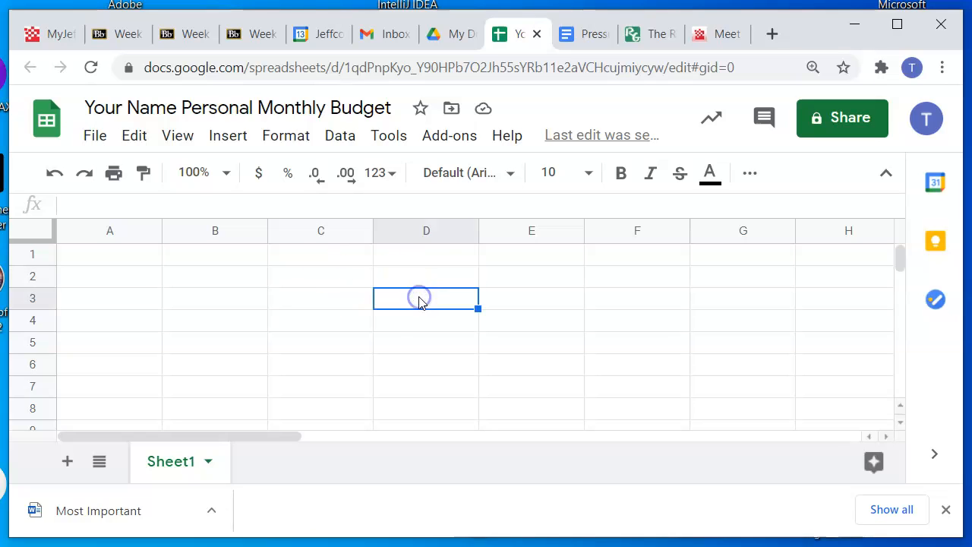
left_click(201, 286)
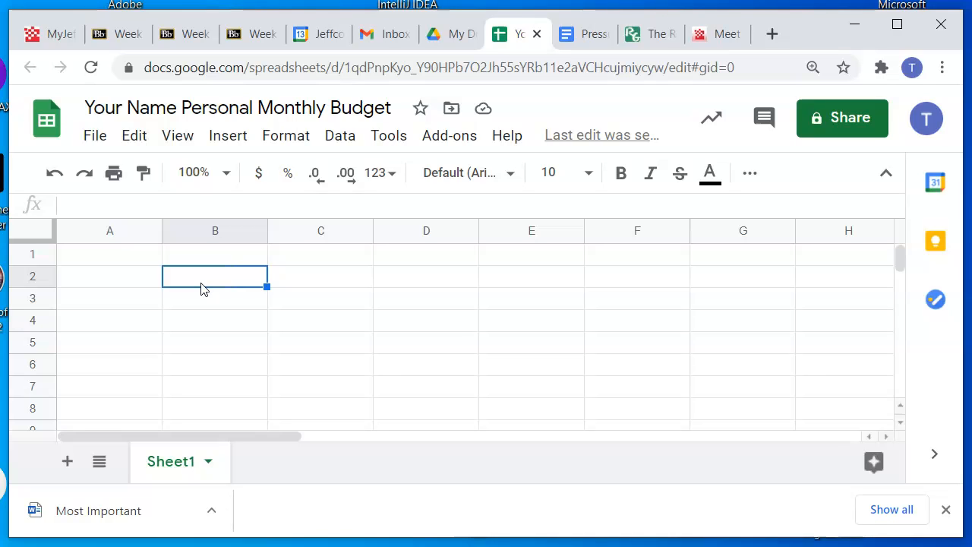
left_click(422, 278)
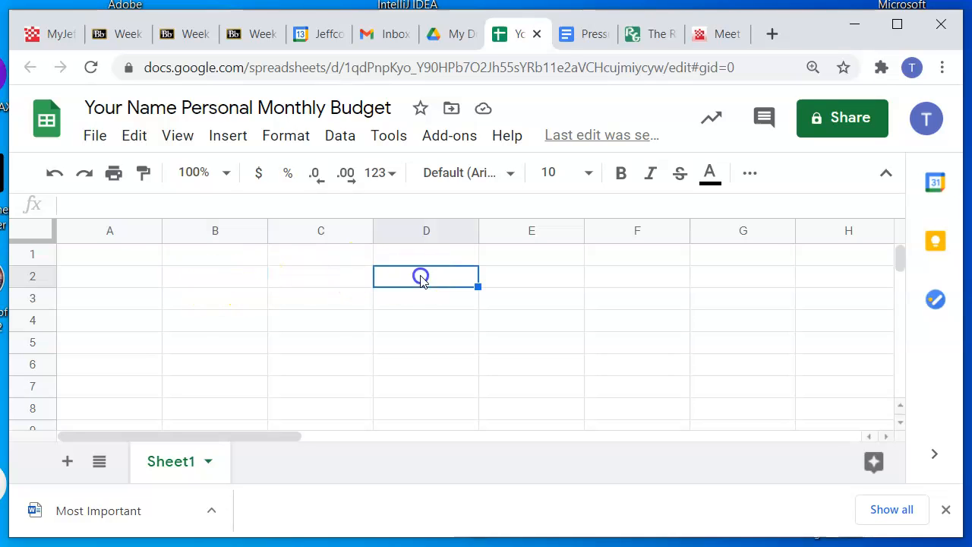
left_click(359, 303)
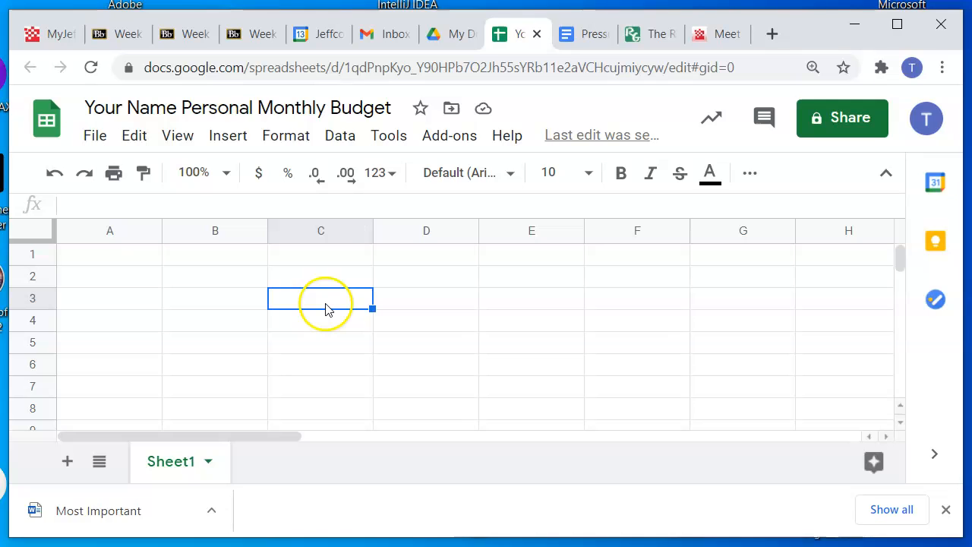
left_click(506, 373)
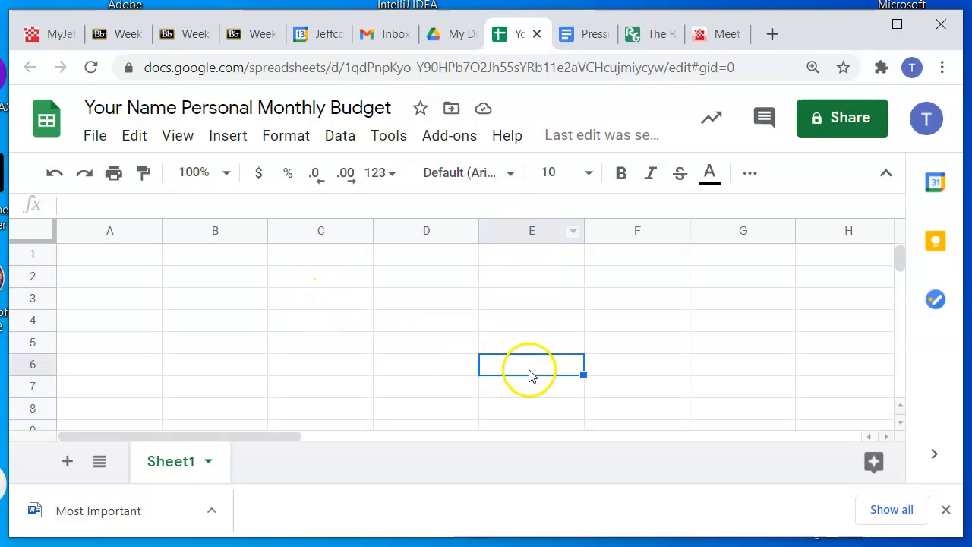
Enter the label "Name:" in cell A1
left_click(123, 299)
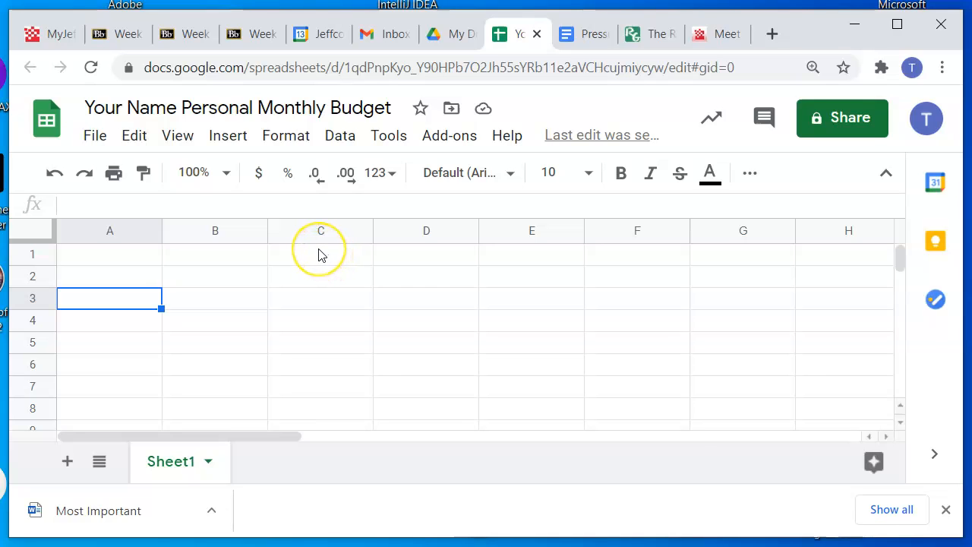
left_click(118, 254)
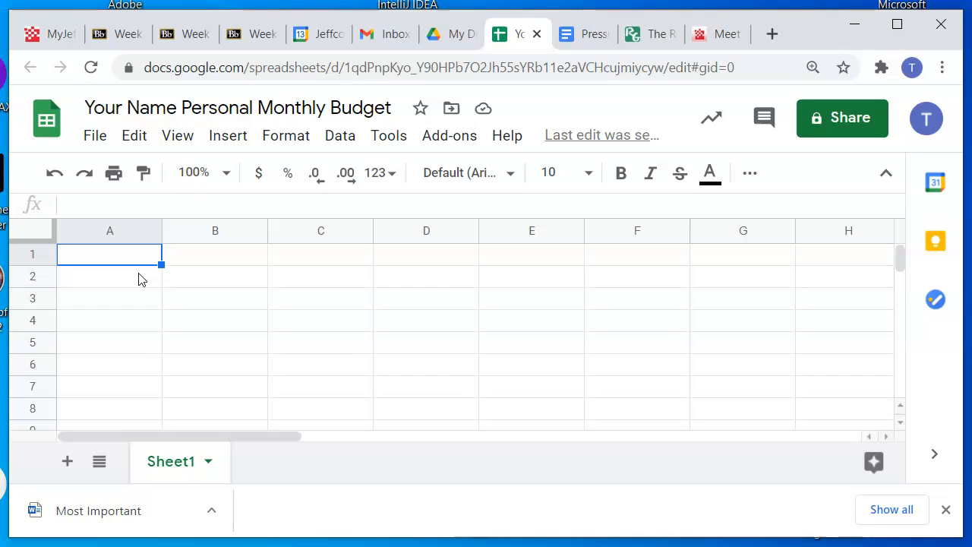
type("Name")
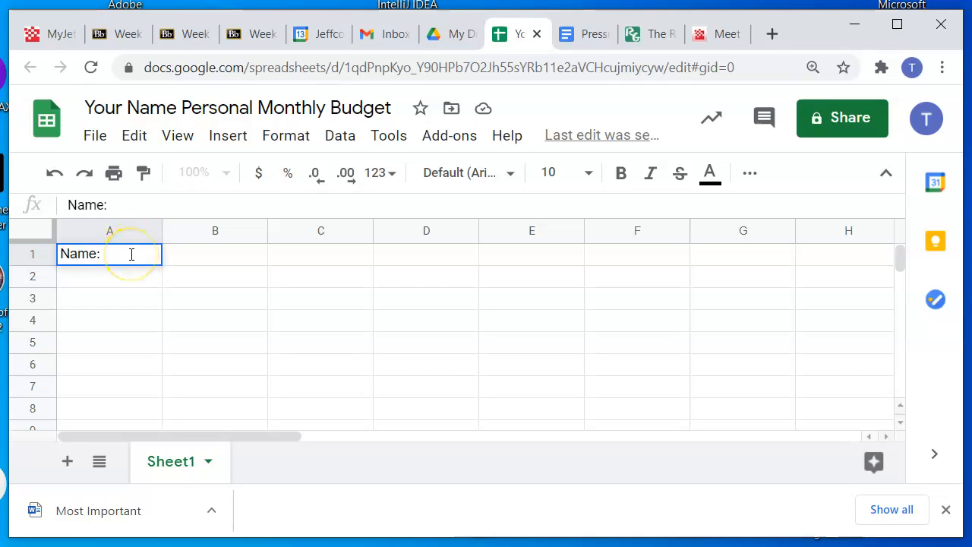
type(":")
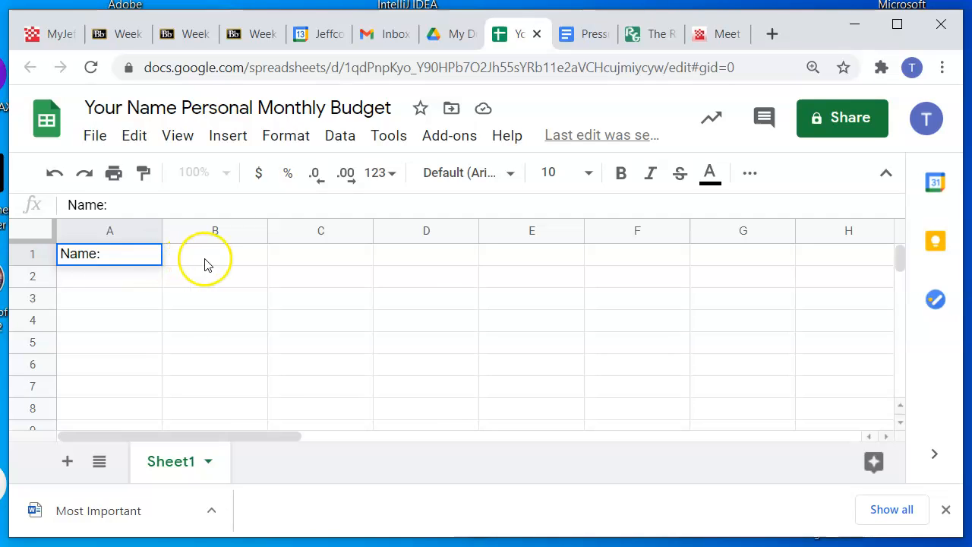
Enter the label "Date:" in cell D1 and the placeholder "Your Name" in cell B1
left_click(204, 257)
left_click(298, 255)
left_click(416, 261)
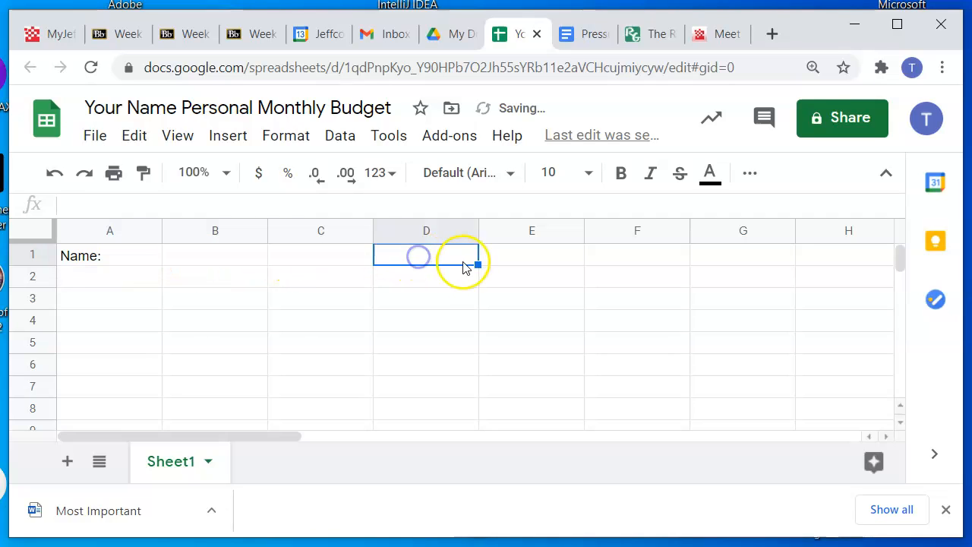
type("Date")
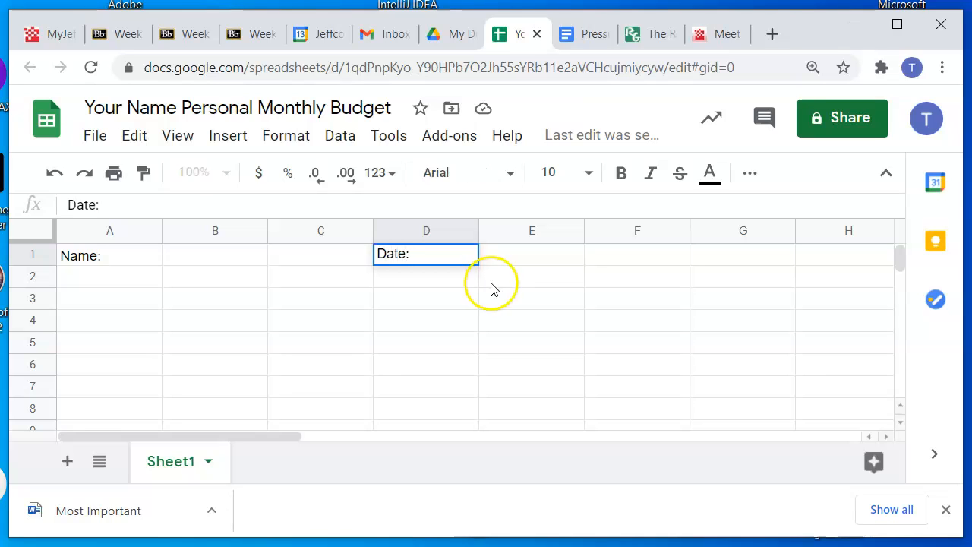
type(":")
left_click(492, 283)
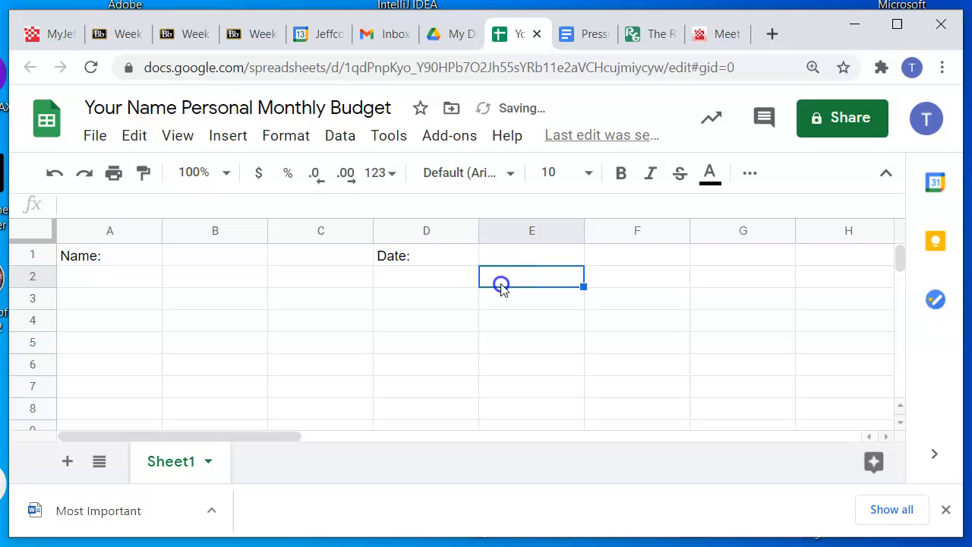
left_click(192, 263)
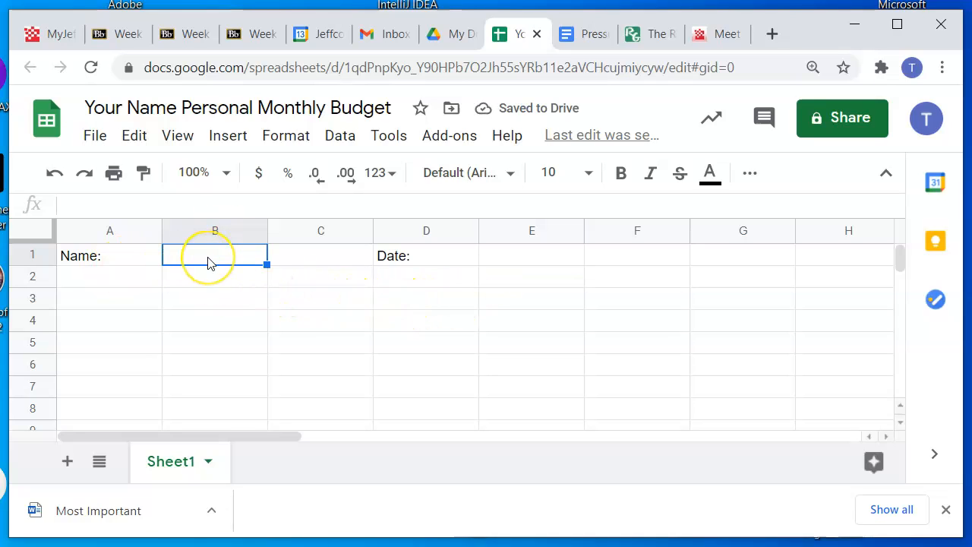
type("Your Name")
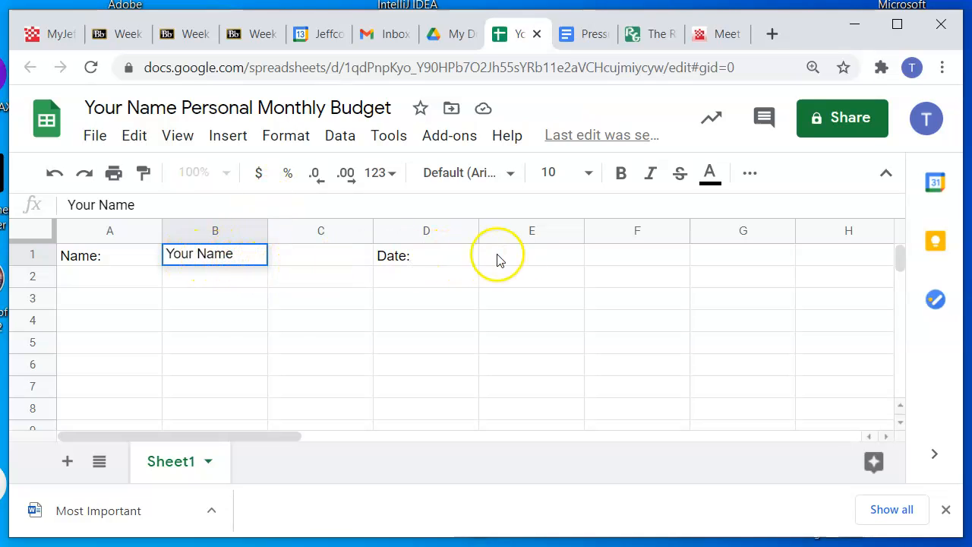
Insert the TODAY date function in cell E1 without arguments, as the value beside the date label
left_click(531, 256)
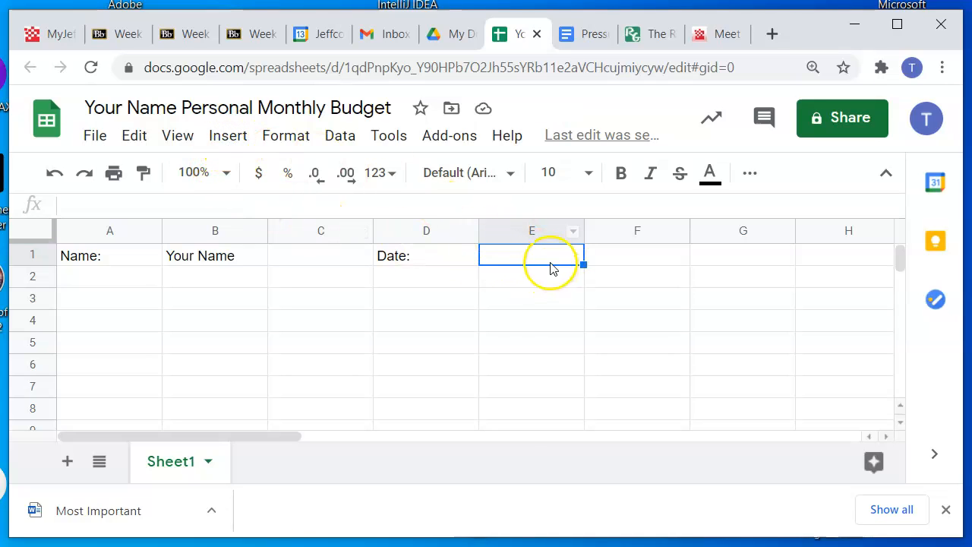
left_click(229, 136)
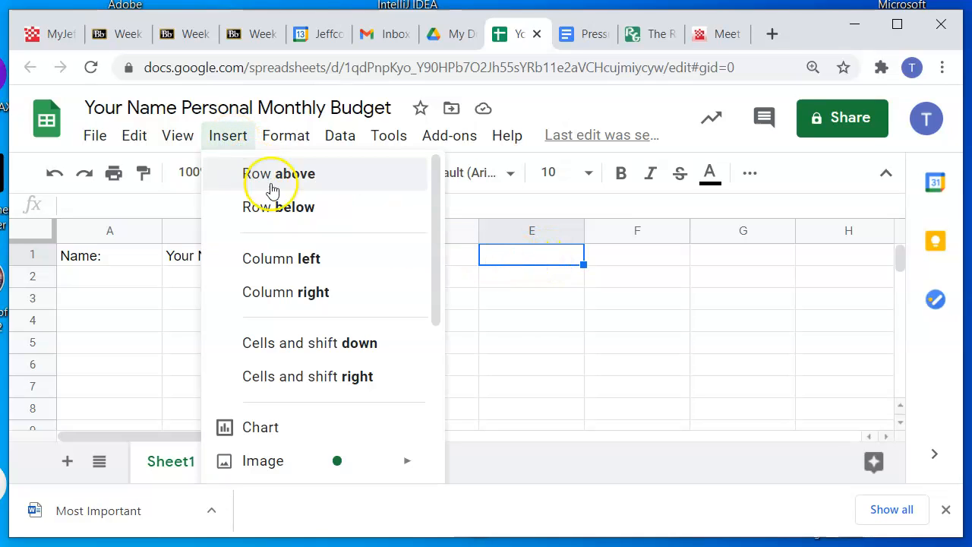
left_click_drag(434, 269, 430, 377)
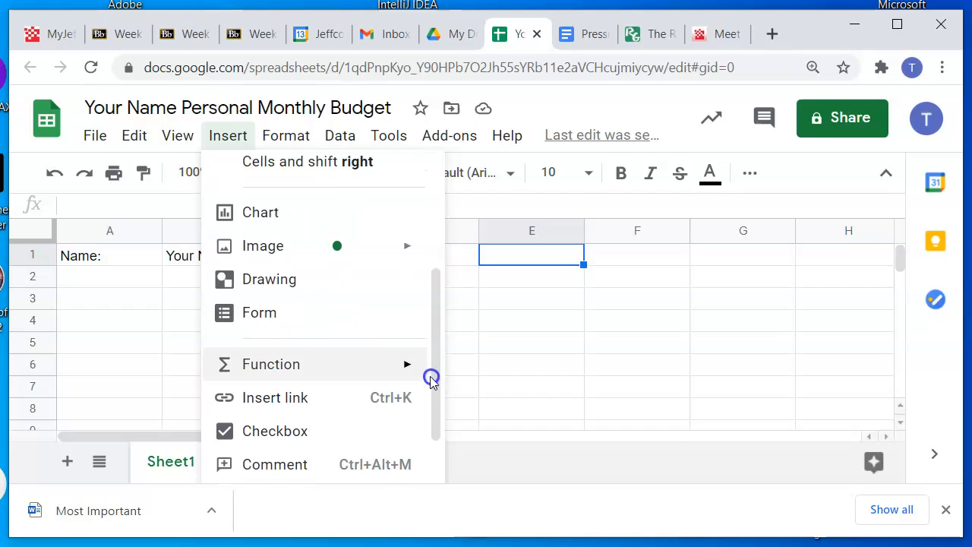
mouse_move(401, 368)
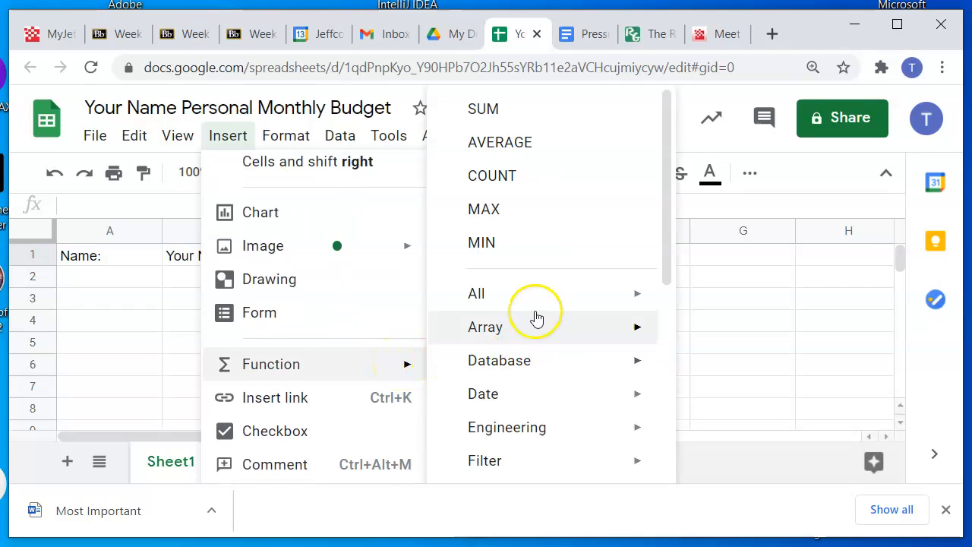
mouse_move(572, 404)
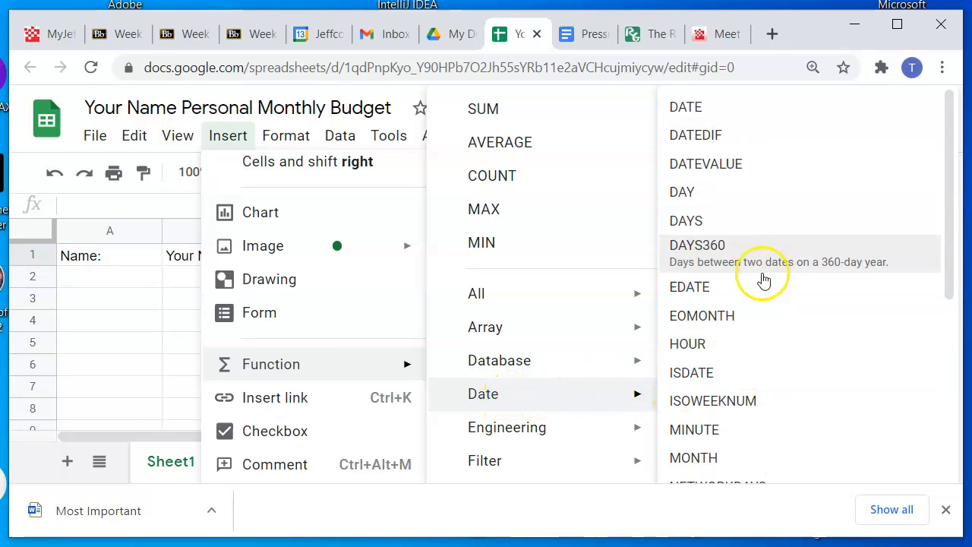
left_click_drag(948, 269, 945, 405)
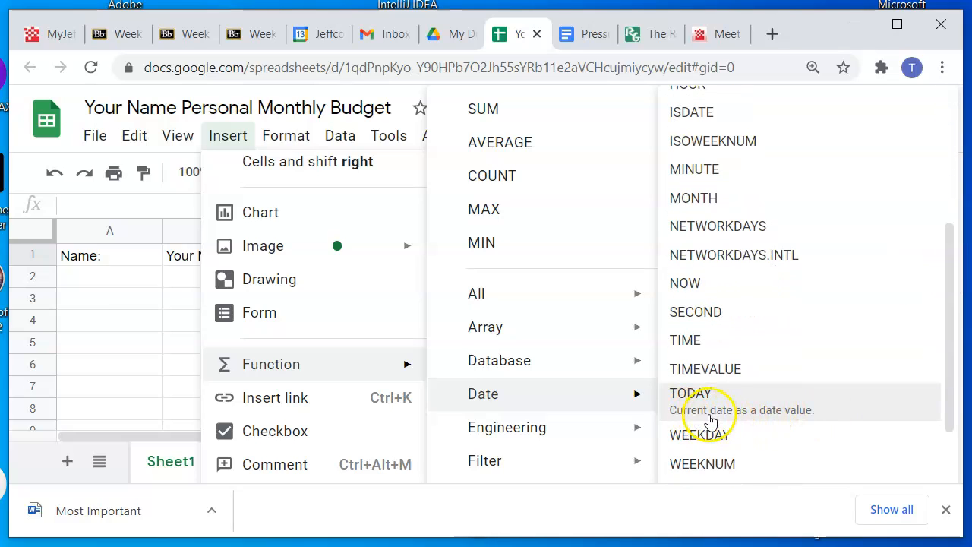
left_click(775, 413)
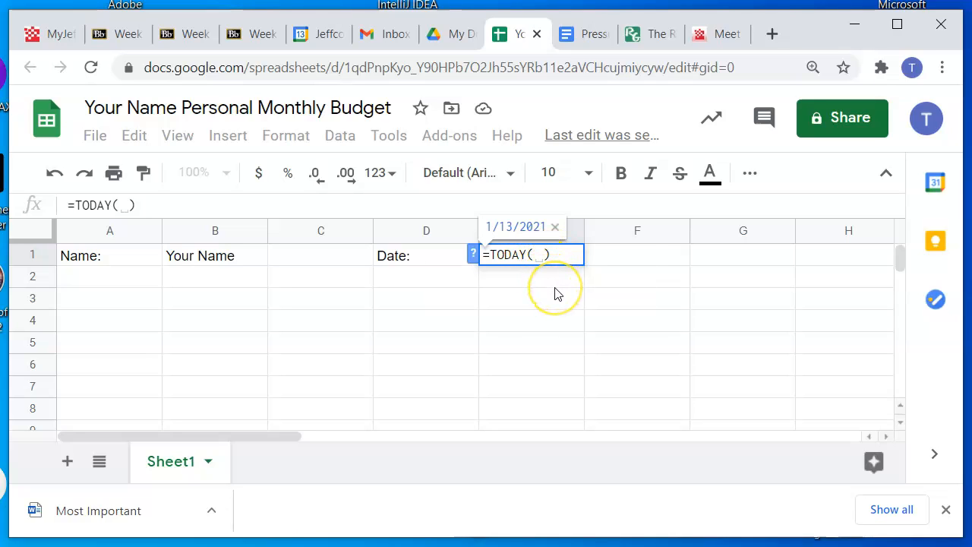
key("Return")
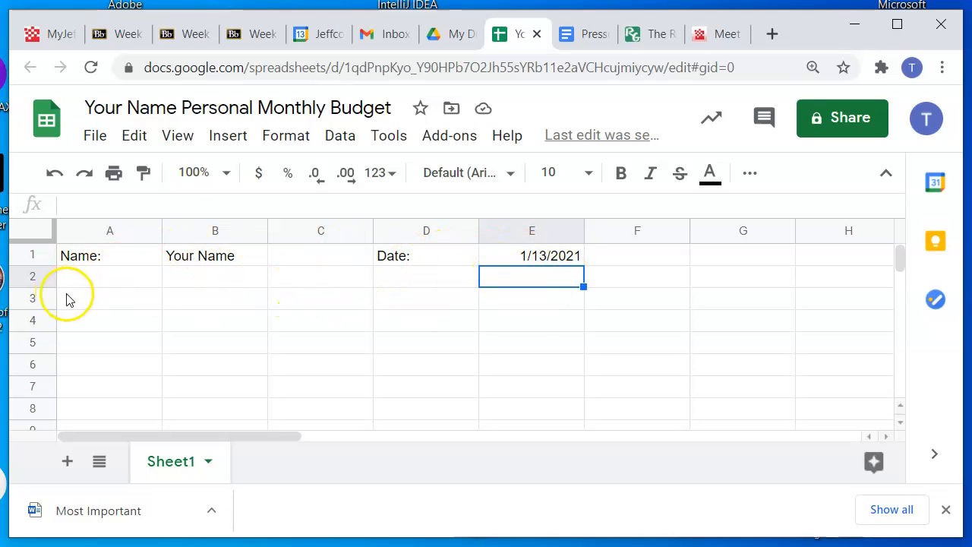
Enter the section headings "Income:" in cell A3 and "Expense:" in cell D3
left_click(91, 303)
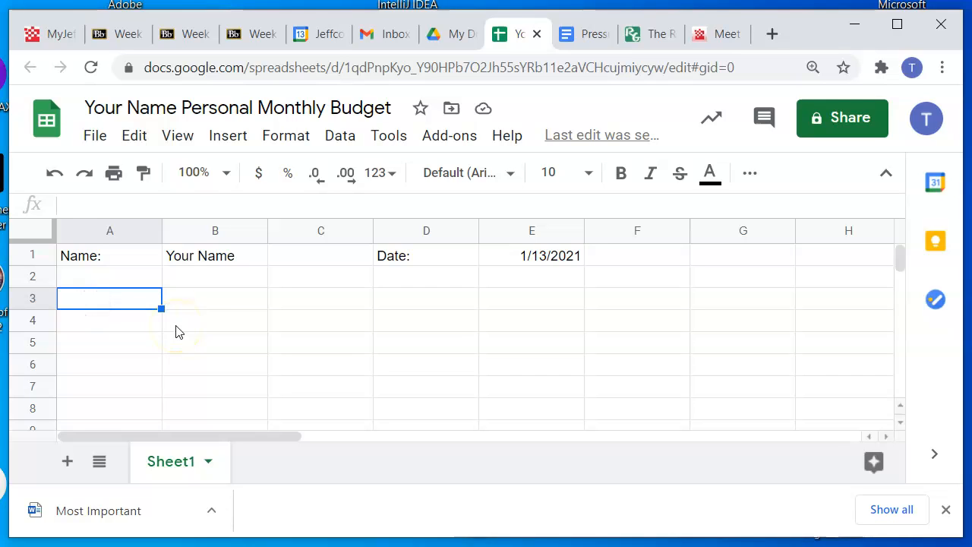
type("INco")
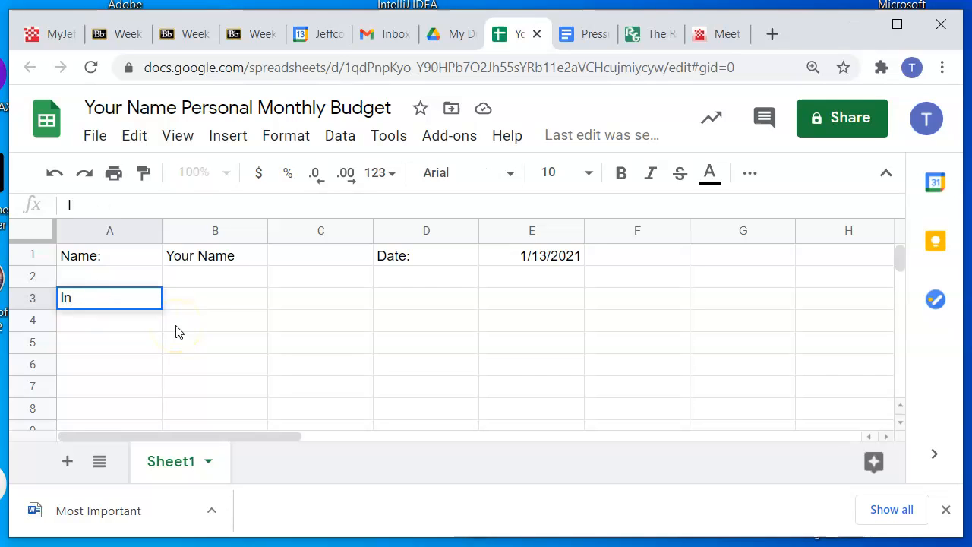
type("come")
key("Tab")
key("Tab")
key("Tab")
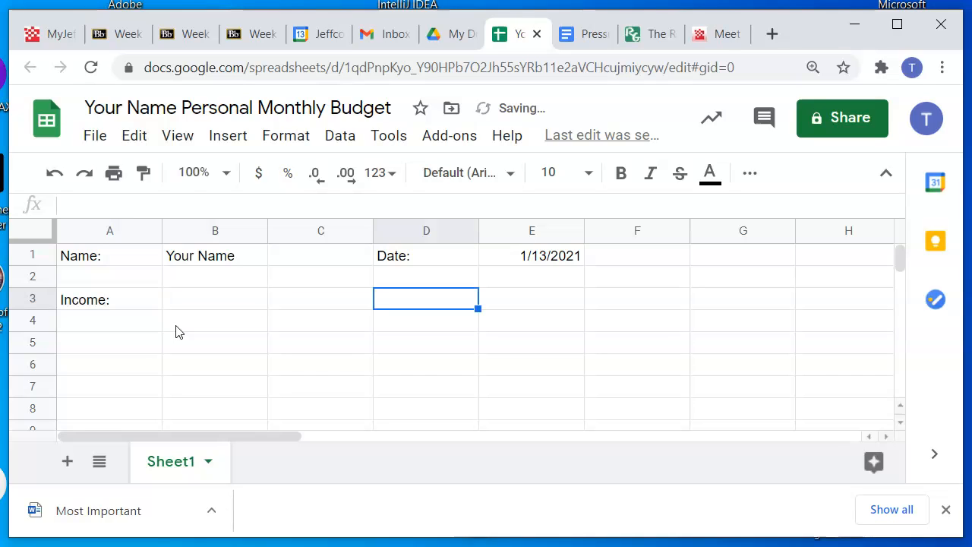
type("Expenses")
key("BackSpace")
type(":")
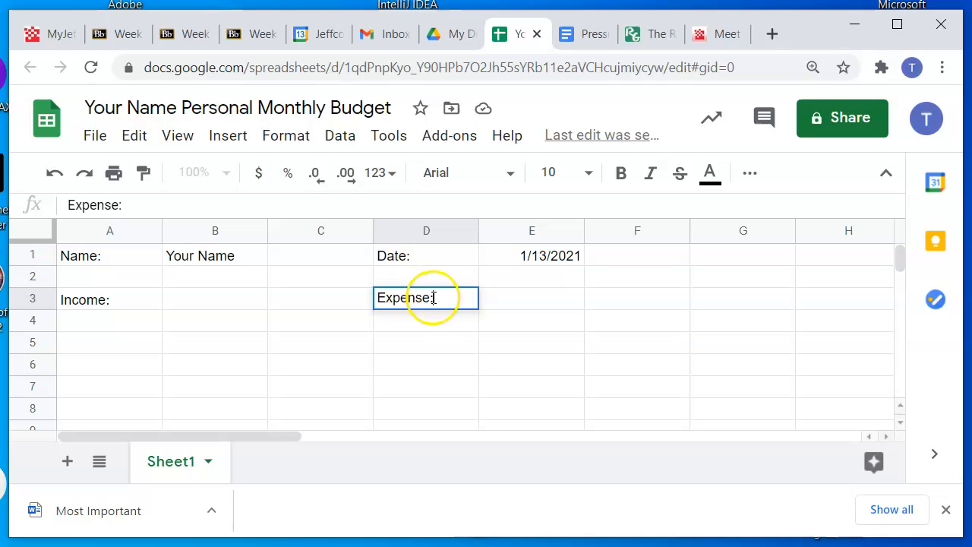
Enter "Estimated Income" in cell A4 under the income heading and leave that cell selected
left_click(99, 325)
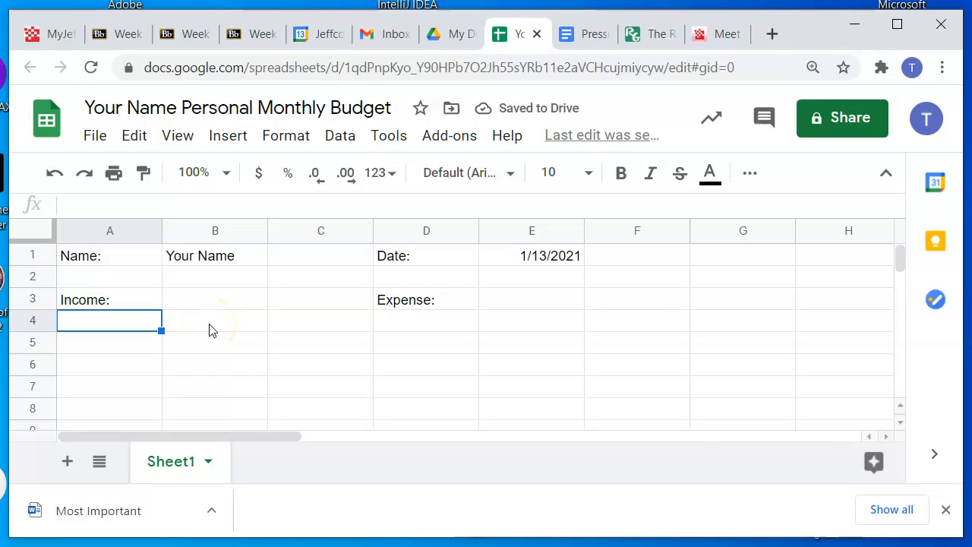
type("Estimated ")
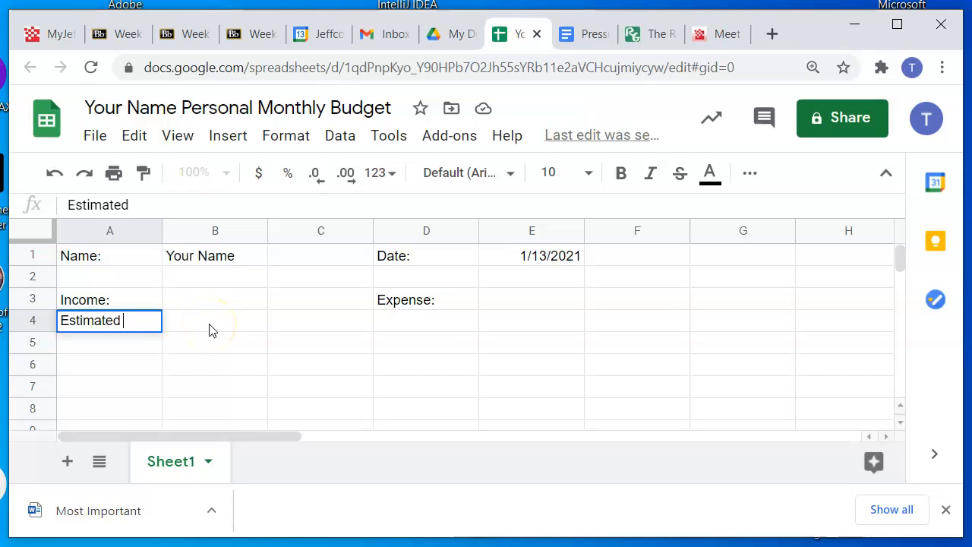
type("Income")
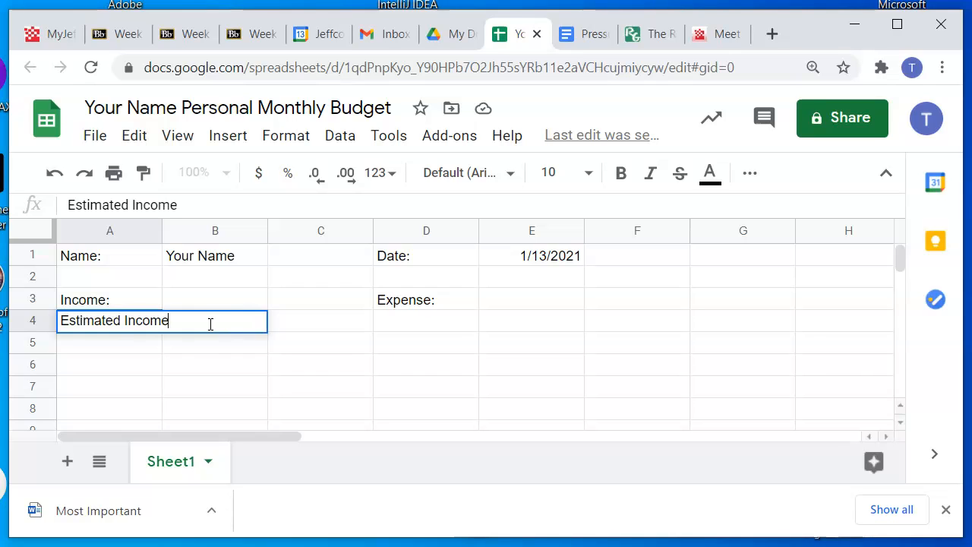
left_click(152, 343)
left_click(149, 326)
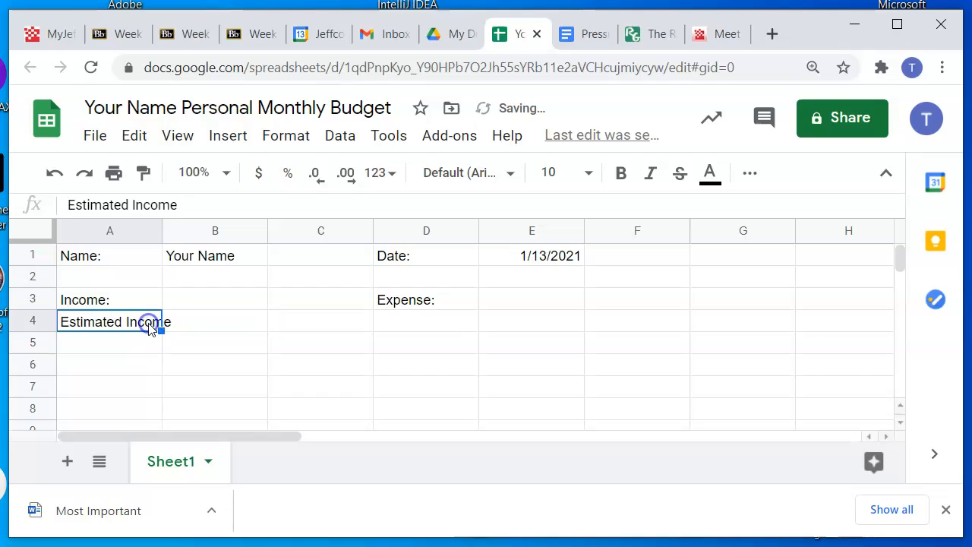
Enter the heading "Actual Income" in cell B4, beside the estimated income heading
left_click(210, 328)
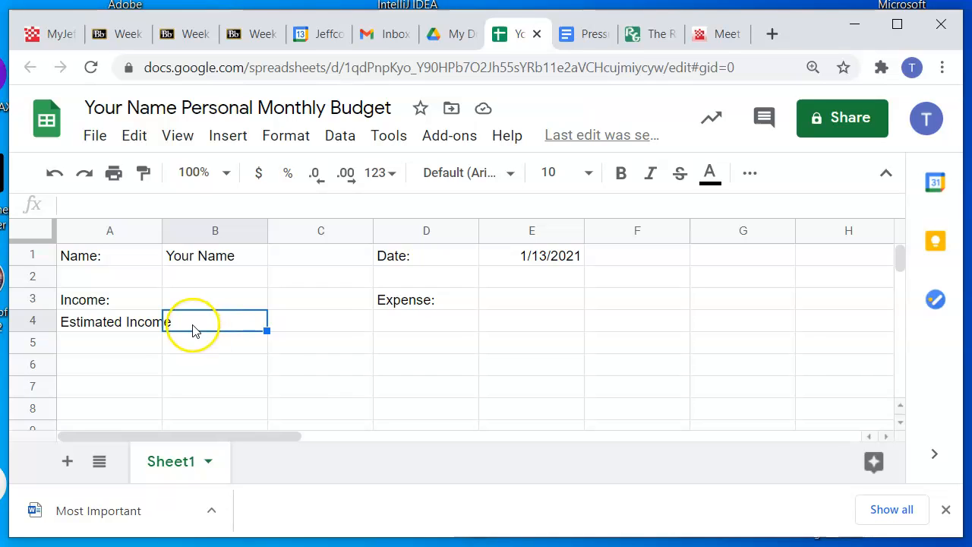
type("Ad")
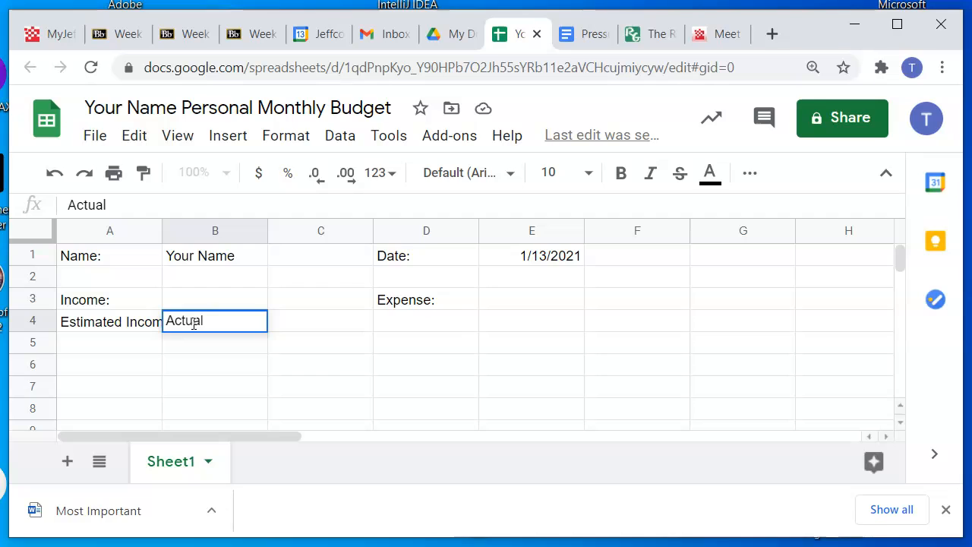
type("tual Income")
key("Return")
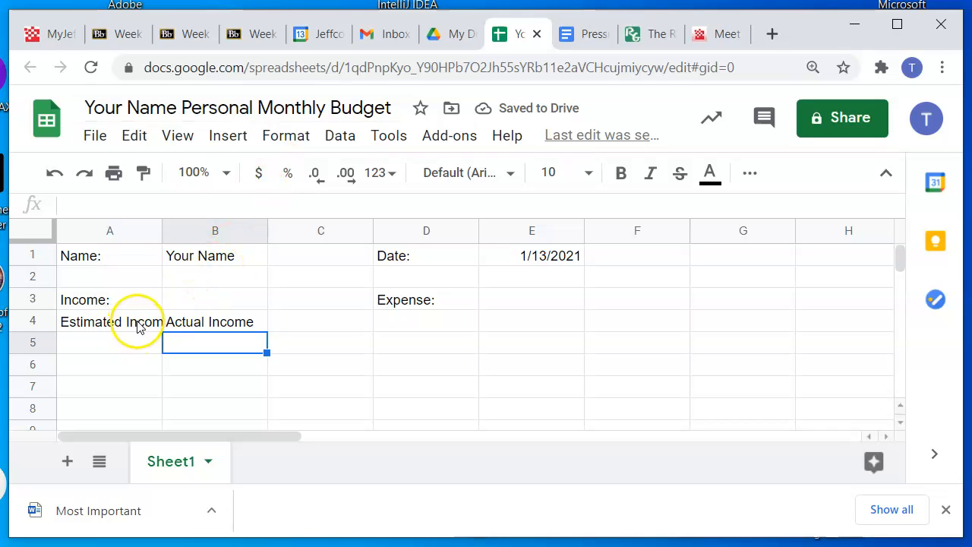
left_click(231, 323)
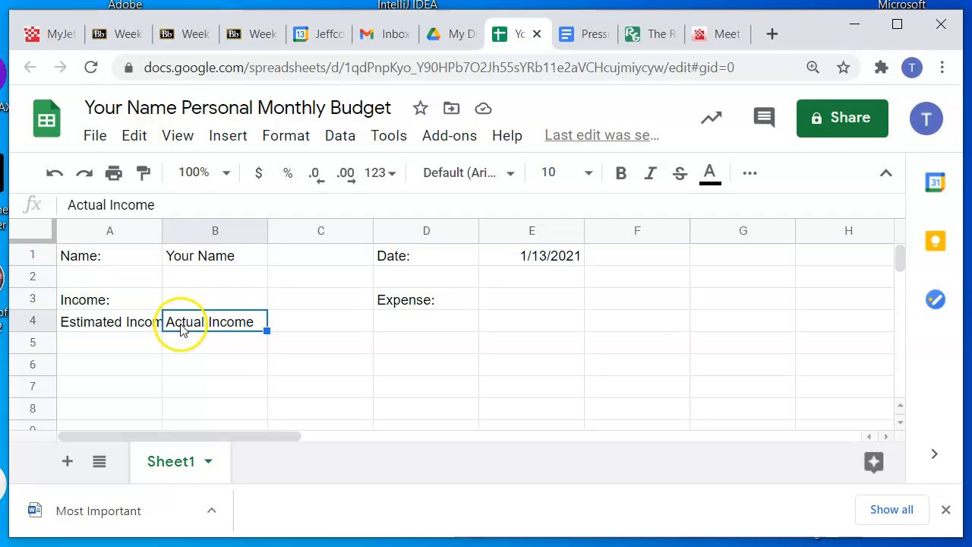
left_click(104, 324)
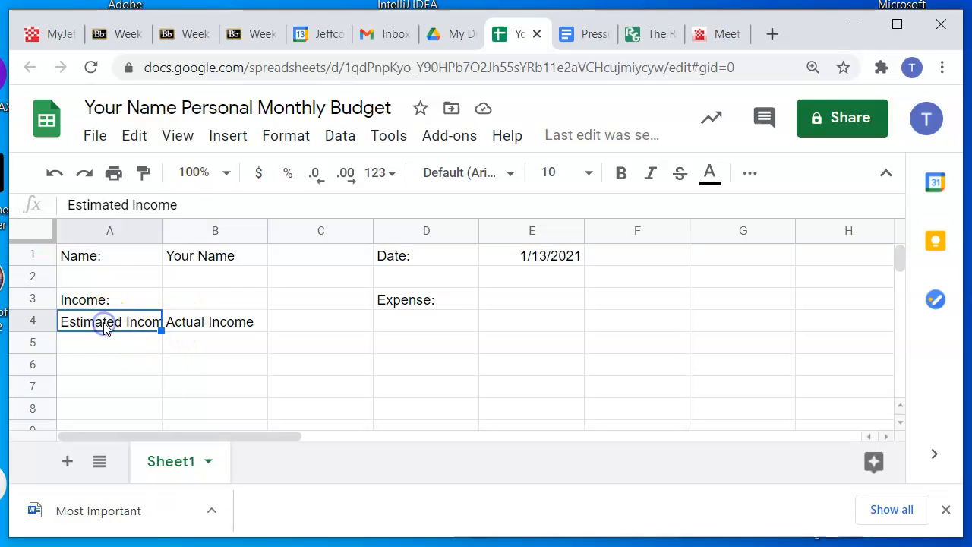
left_click(202, 327)
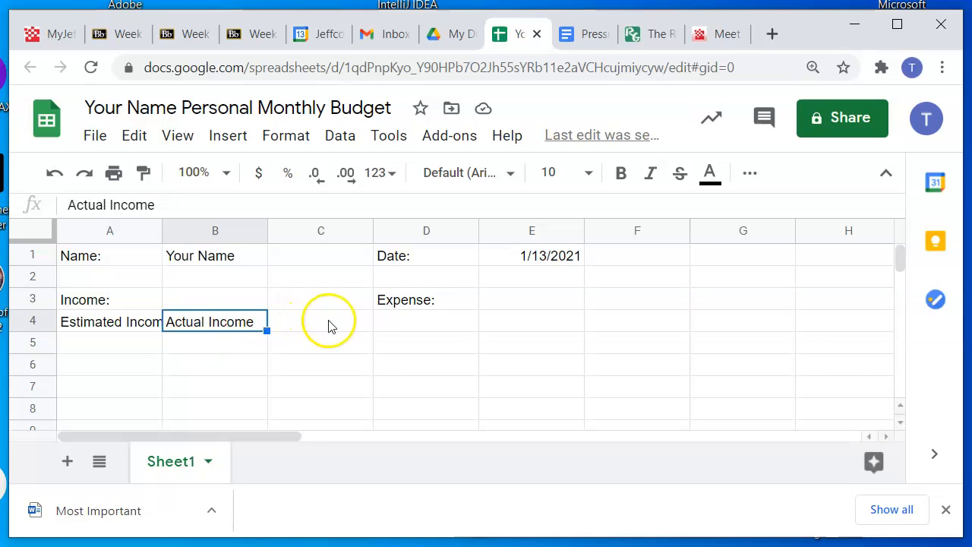
left_click(130, 327)
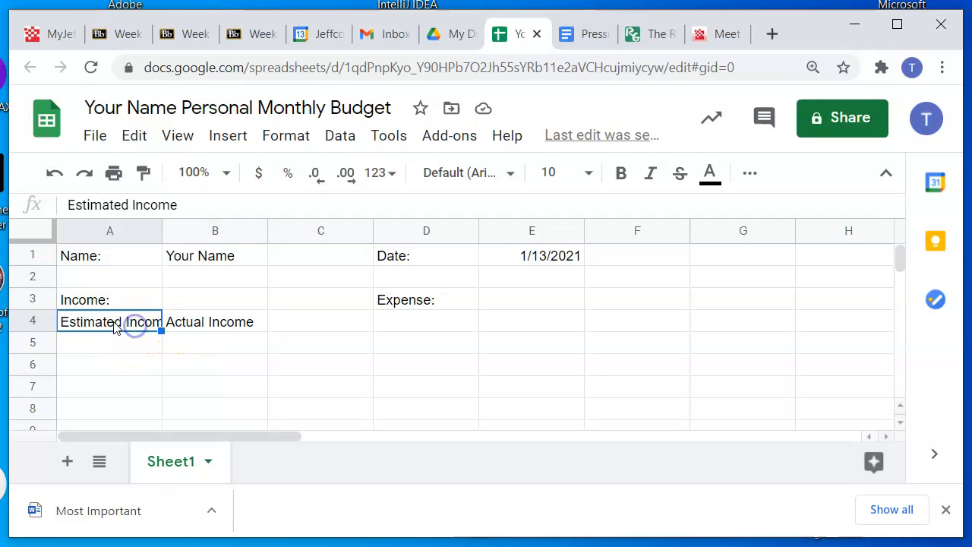
Shift both income headings one column over, moving "Actual Income" to cell C4 and "Estimated Income" to cell B4
left_click(201, 325)
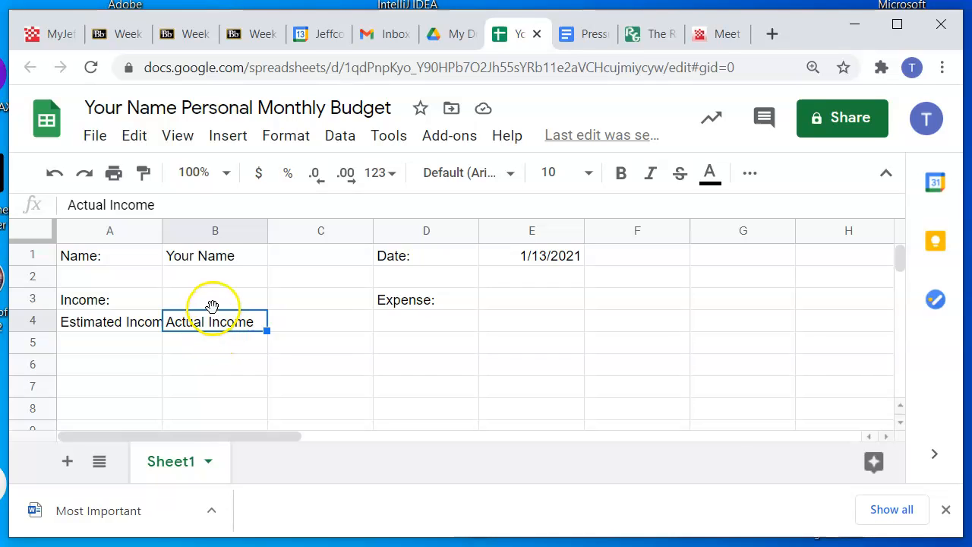
left_click_drag(212, 328, 322, 329)
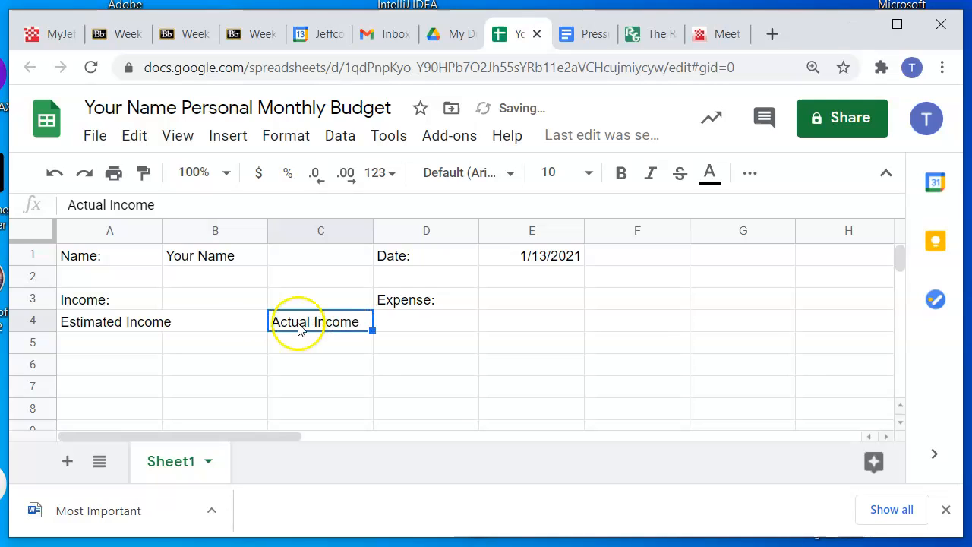
left_click(110, 325)
left_click_drag(105, 328, 202, 330)
Enter the heading "Source" in the vacated cell A4 under the income section
left_click(141, 327)
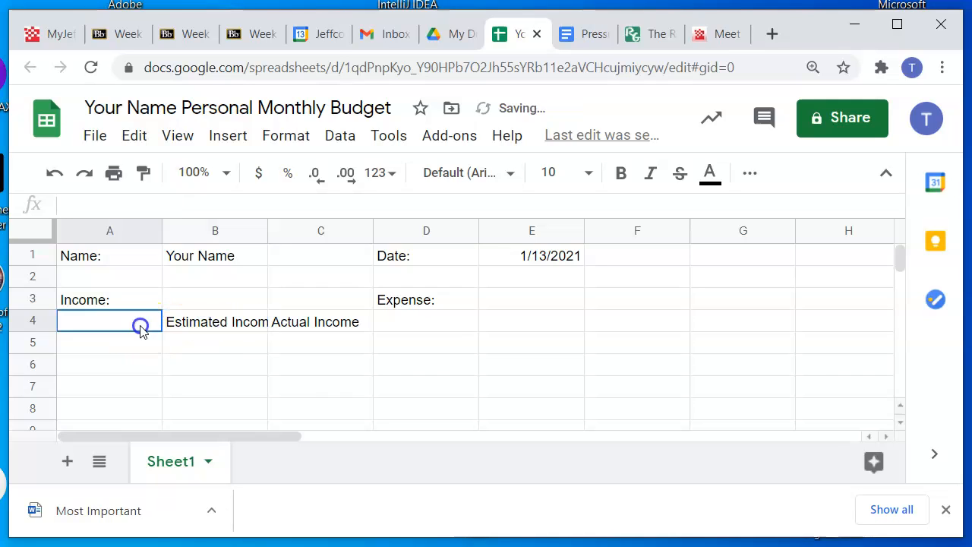
type("Source")
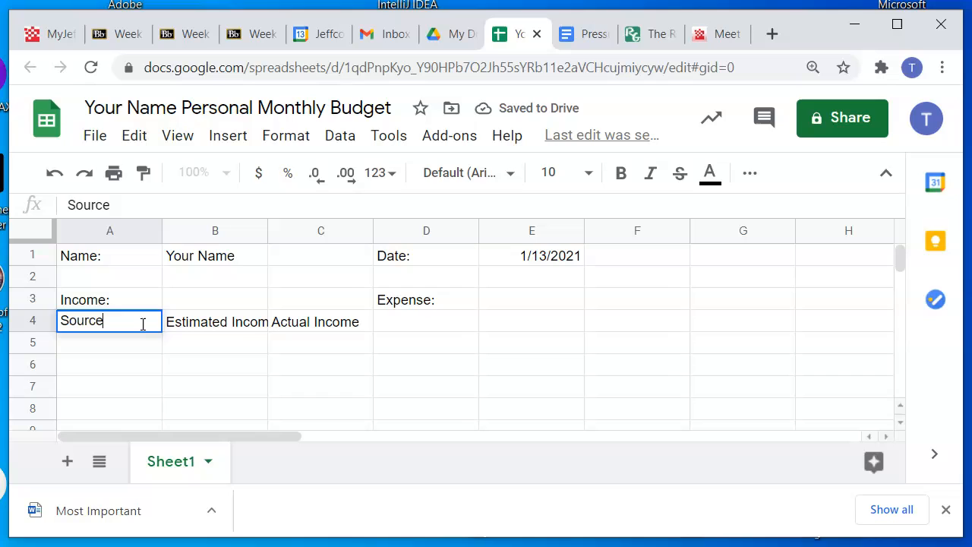
key("Return")
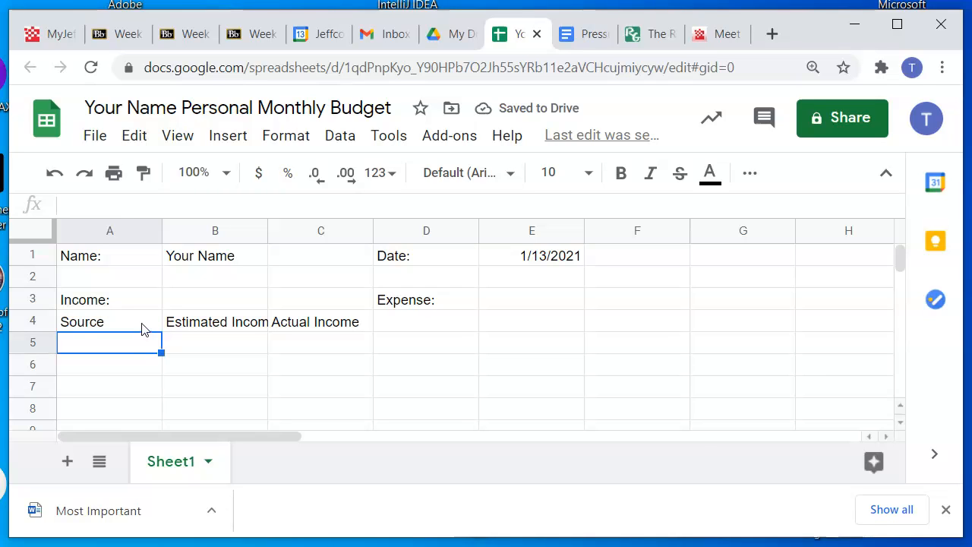
left_click(221, 324)
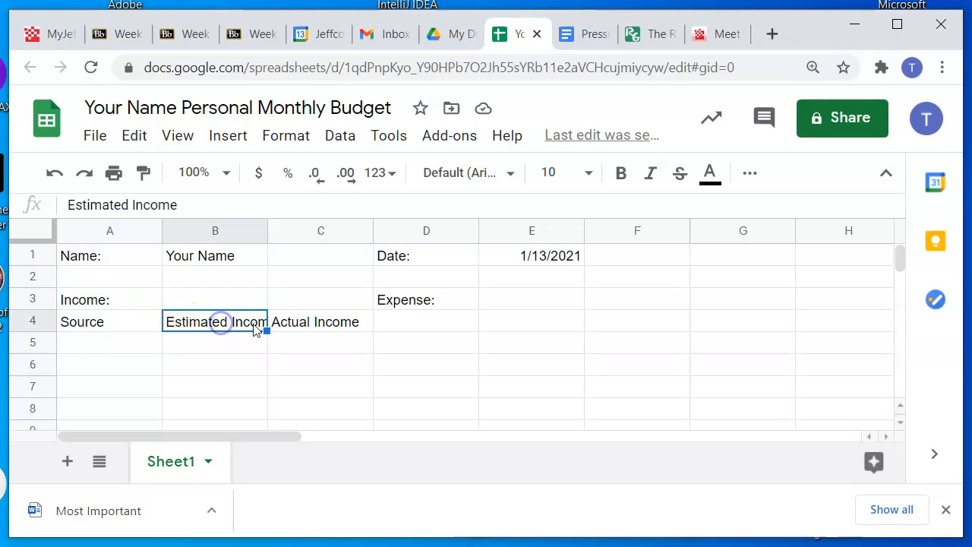
left_click(214, 342)
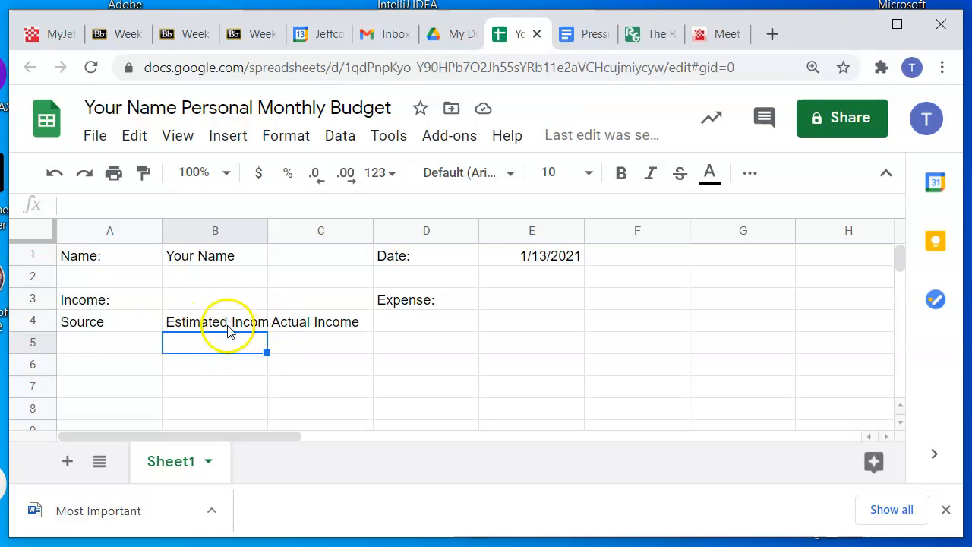
left_click(237, 323)
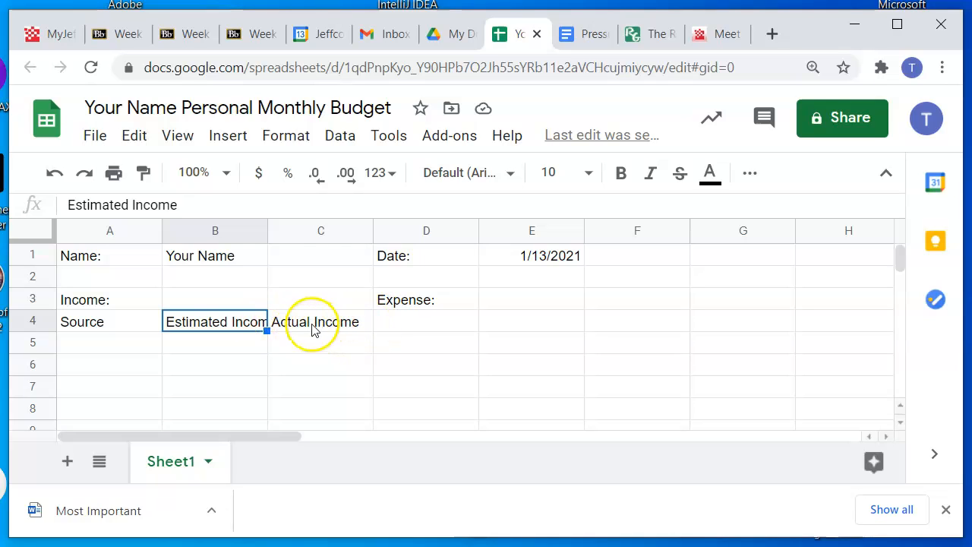
left_click(190, 346)
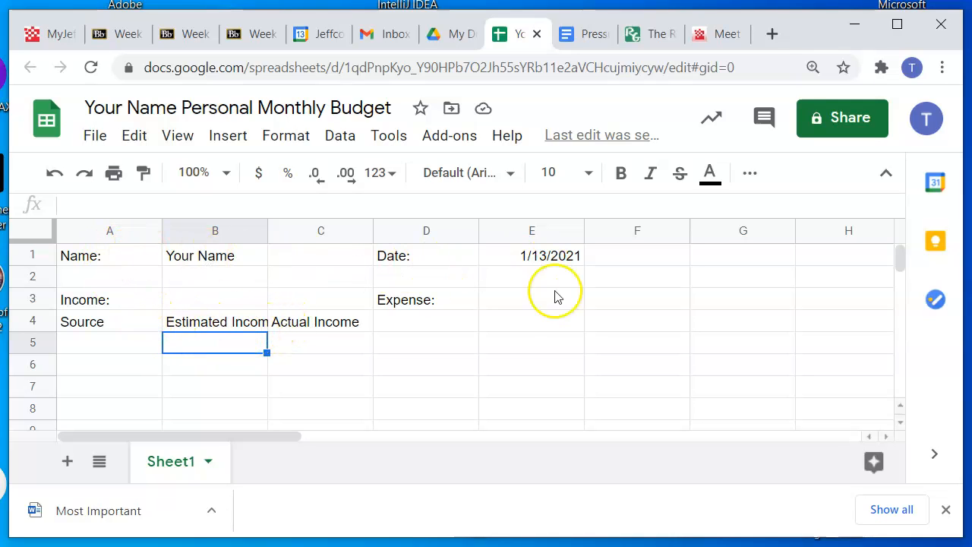
left_click(234, 324)
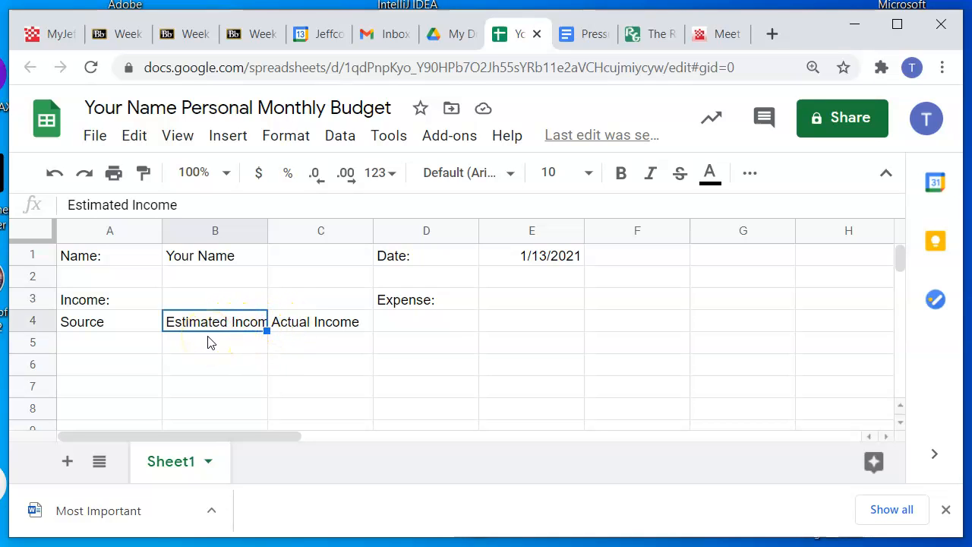
left_click(200, 347)
left_click(221, 322)
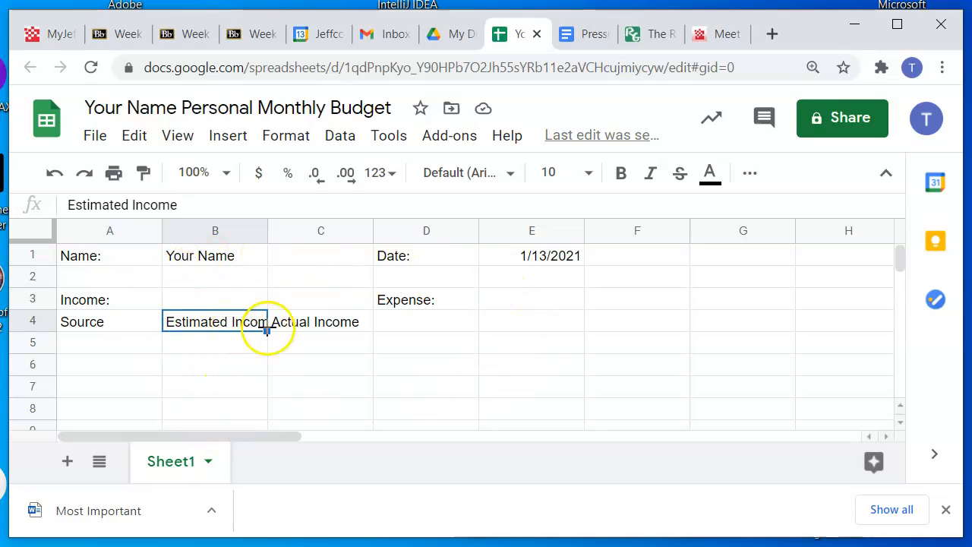
Set text wrapping to Wrap for the entire sheet, then select the "Estimated Income" heading in cell B4
left_click(34, 229)
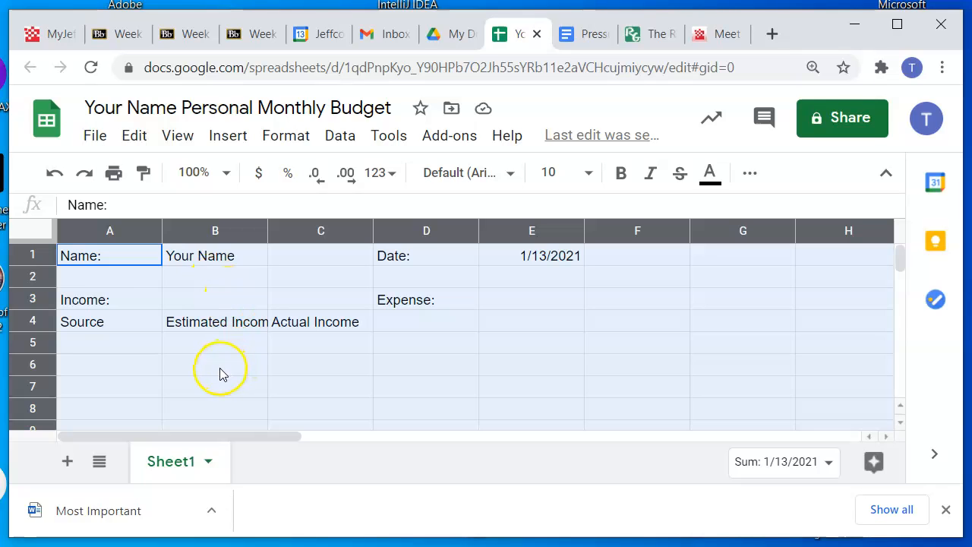
left_click(289, 141)
scroll(407, 348, "down", 2)
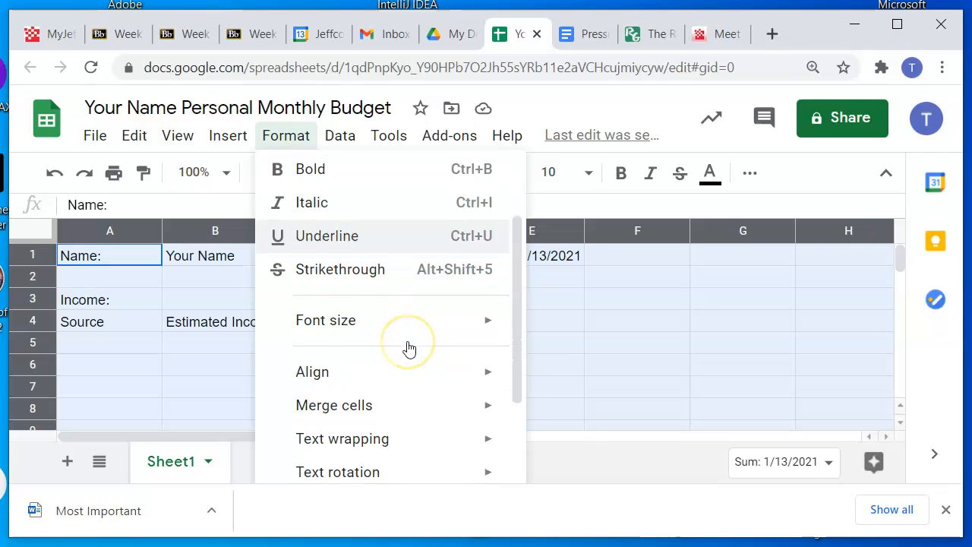
scroll(409, 348, "down", 2)
mouse_move(365, 362)
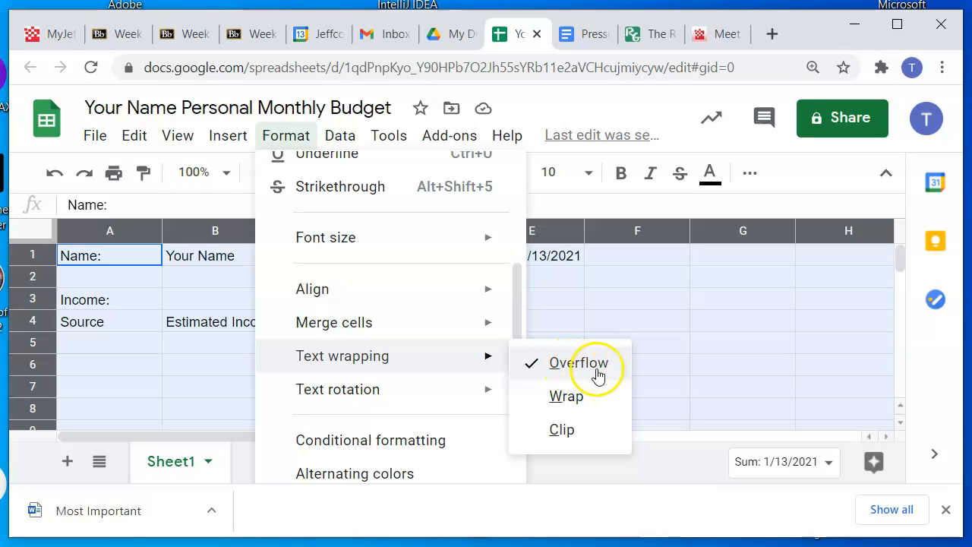
left_click(570, 403)
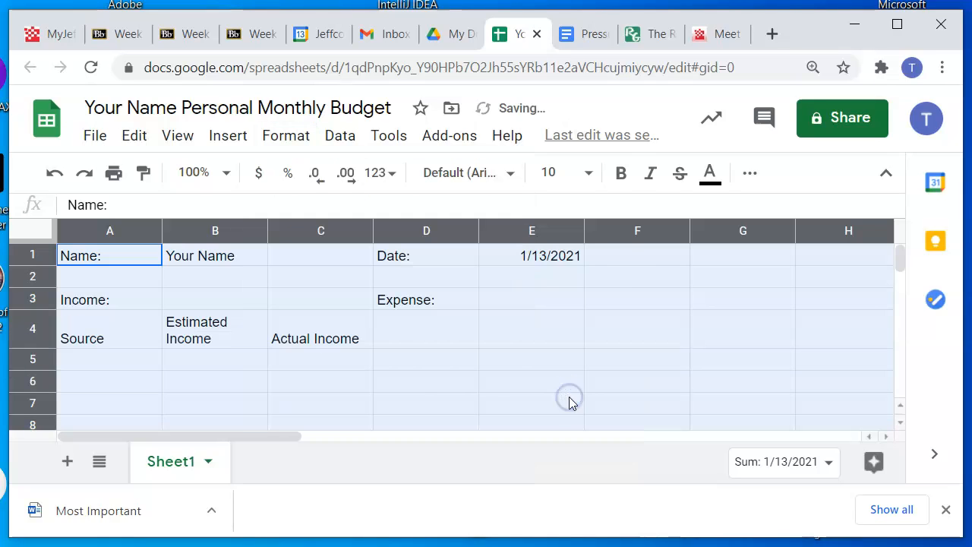
left_click(208, 342)
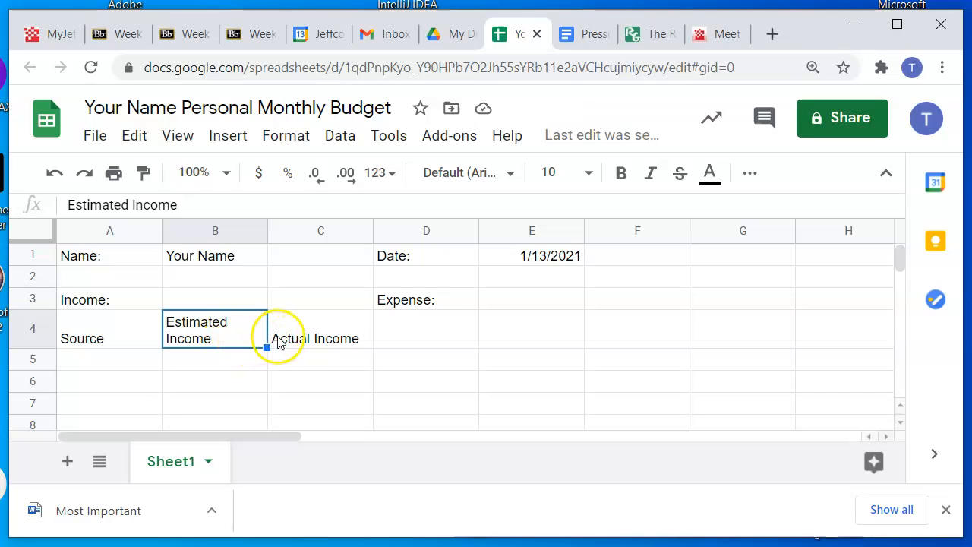
Enter the expense column headings "Source", "Estimated Expense" and "Actual Expense" in cells D4, E4 and F4
left_click(438, 325)
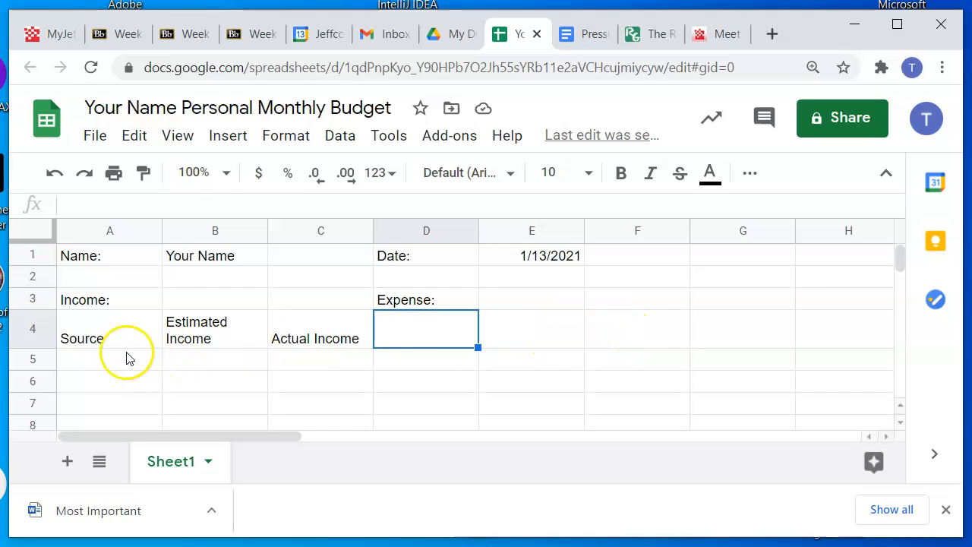
left_click(430, 336)
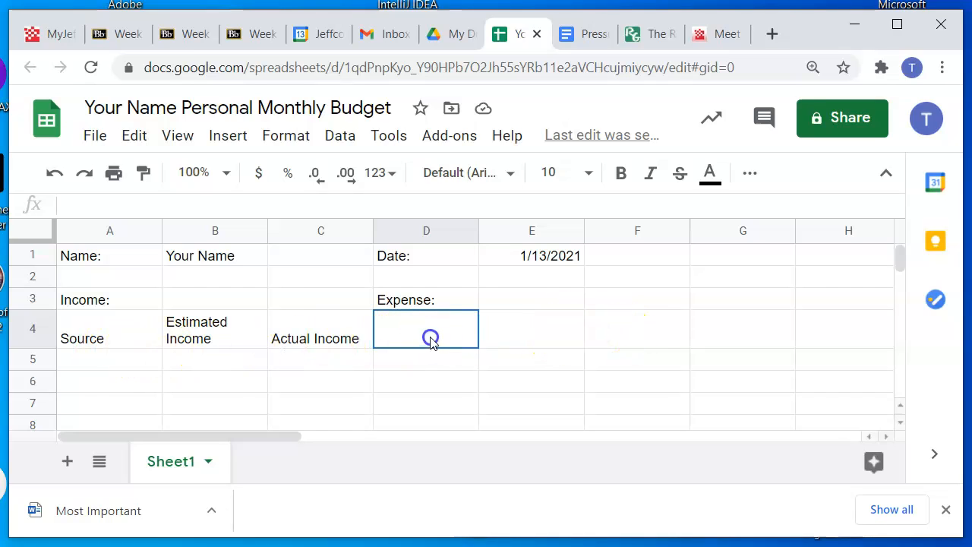
type("Source")
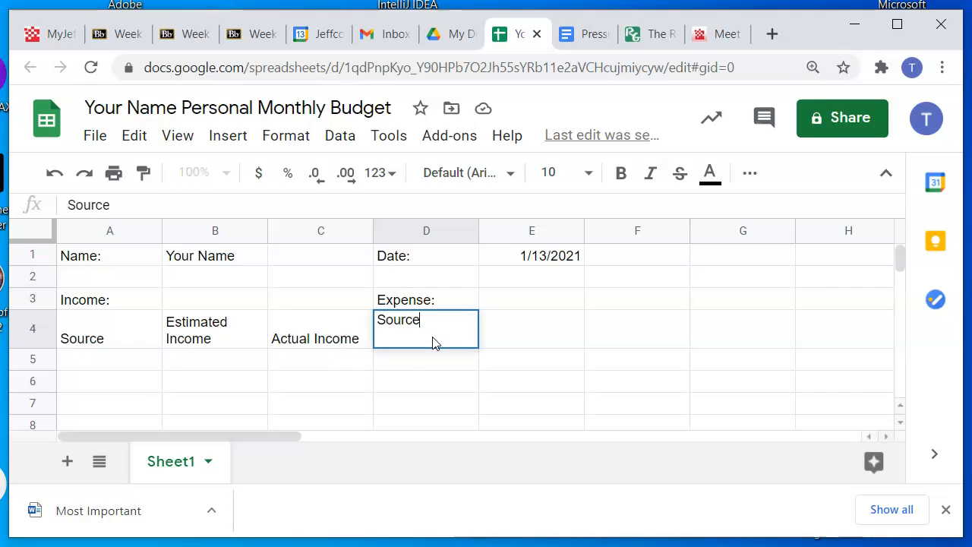
key("Tab")
type("Estimated E")
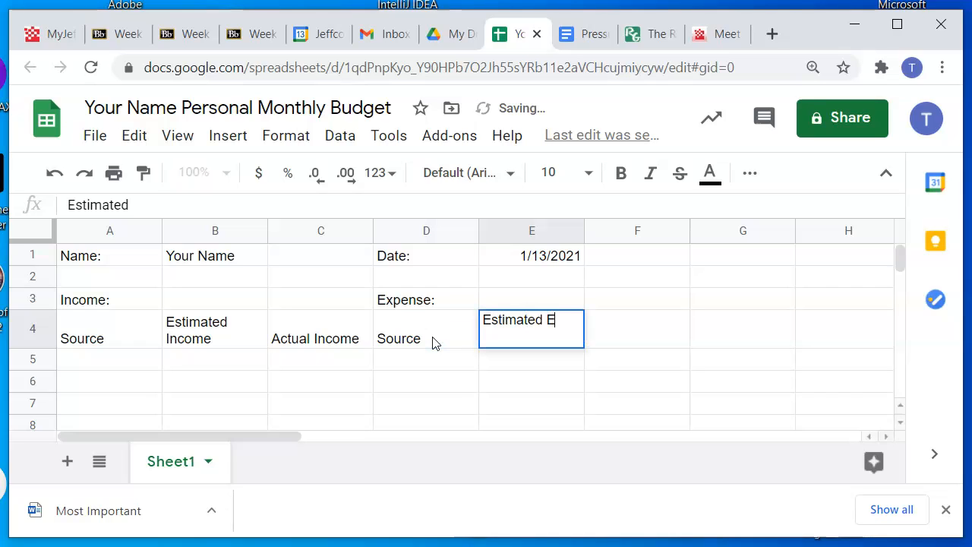
type("xpense")
key("Tab")
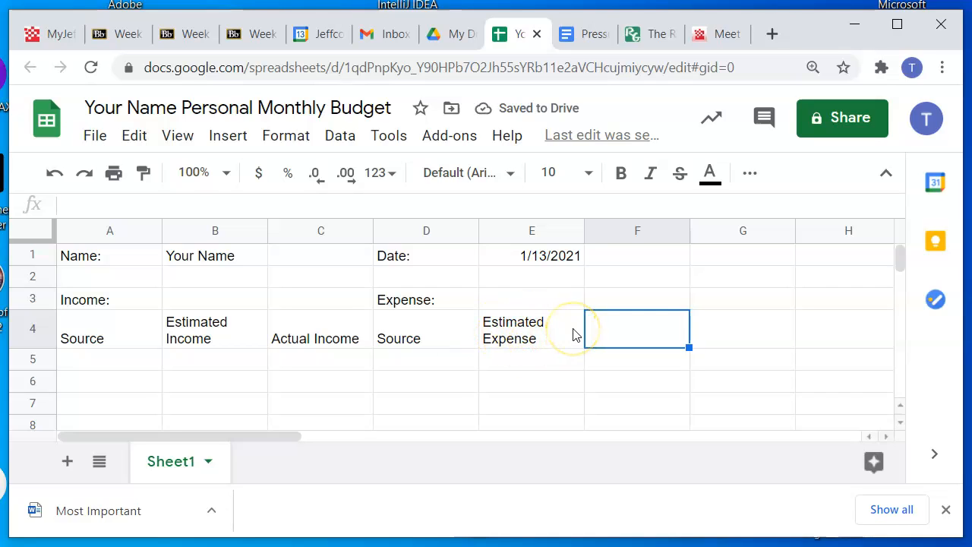
type("Actual Expense")
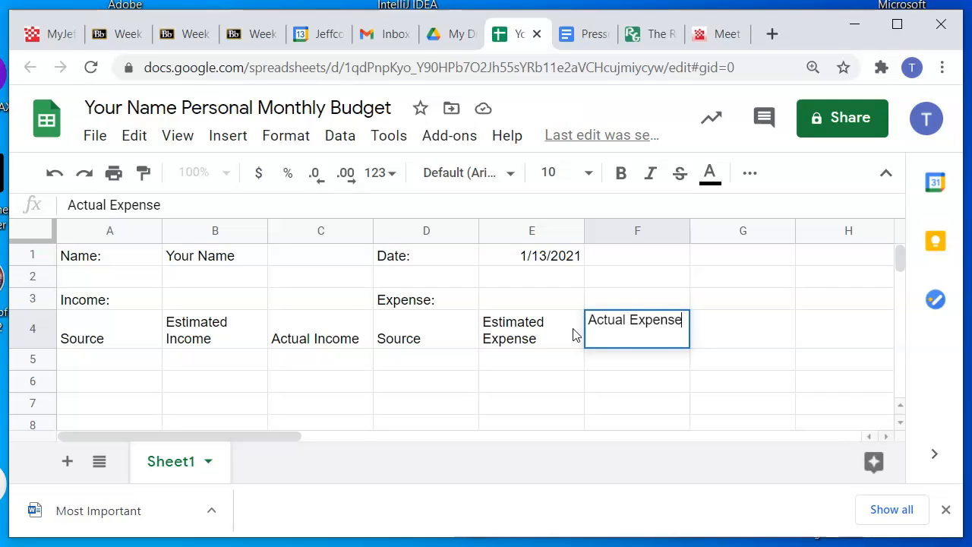
key("Return")
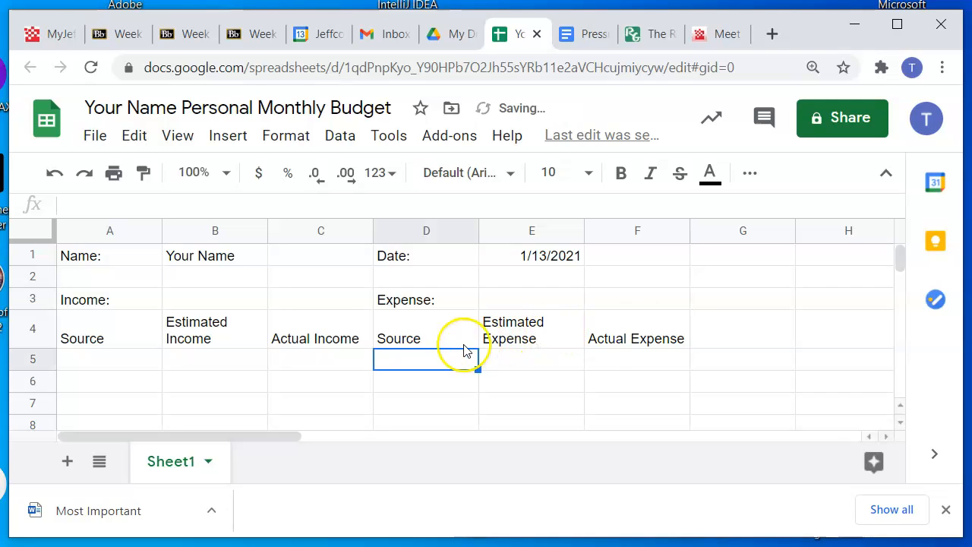
Make the labels "Name:", "Income:", "Date:" and "Expense:" bold
scroll(122, 327, "down", 1)
scroll(121, 315, "up", 1)
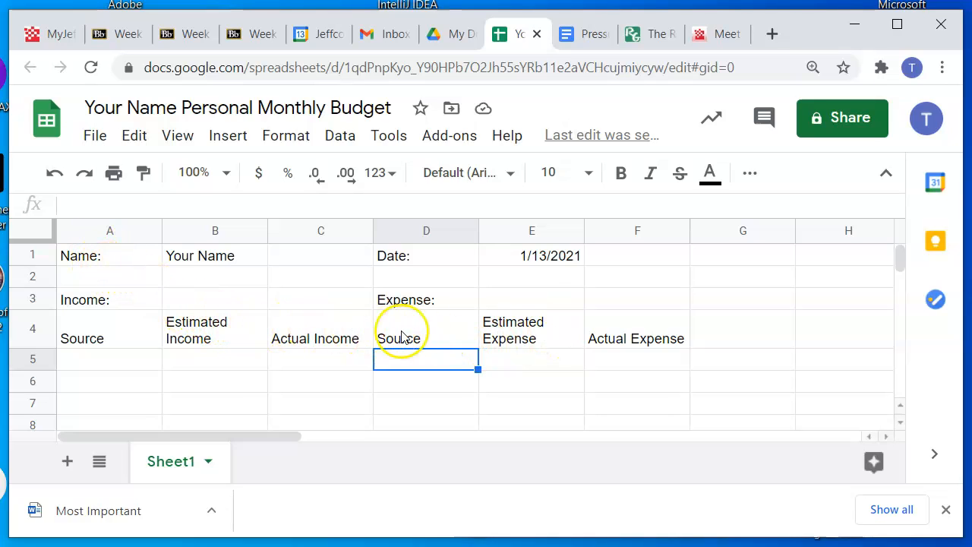
left_click(94, 256)
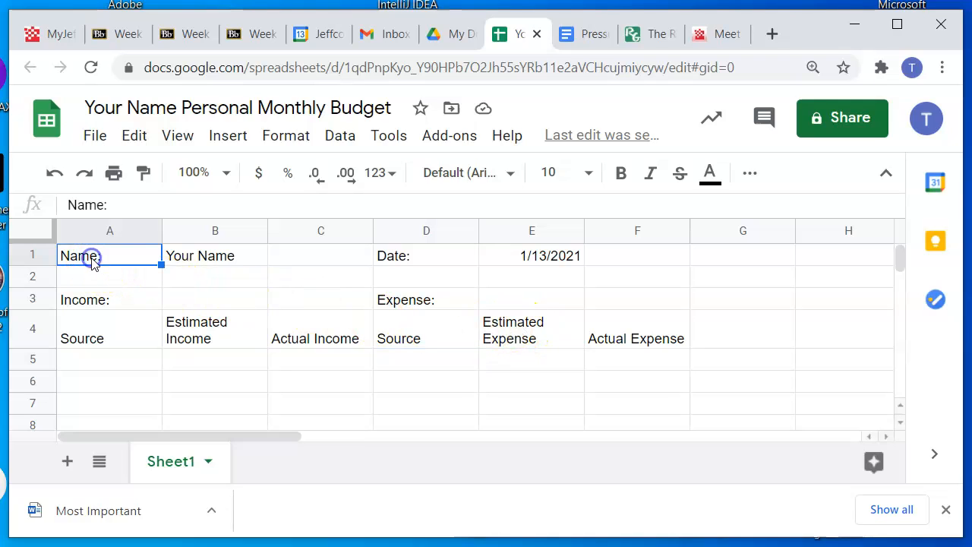
left_click(620, 173)
left_click(129, 299)
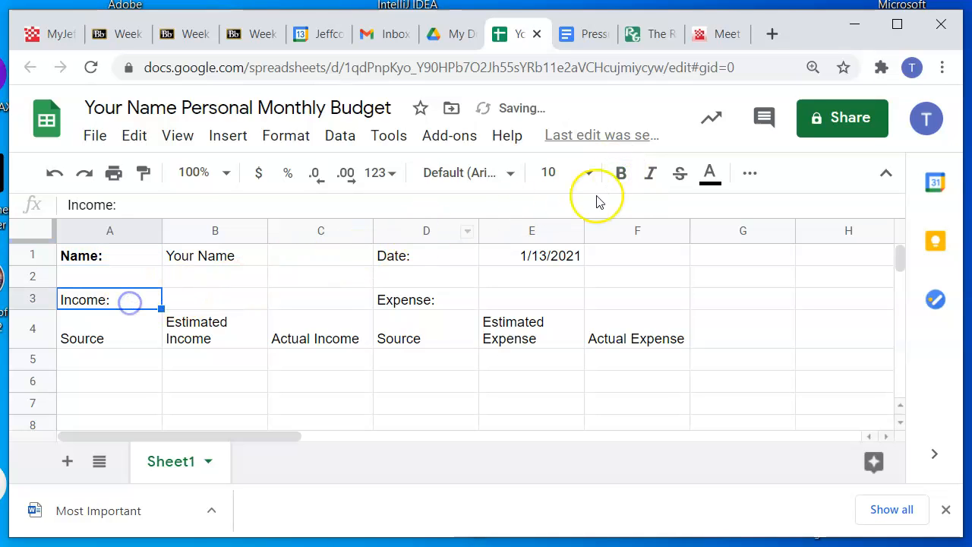
left_click(624, 176)
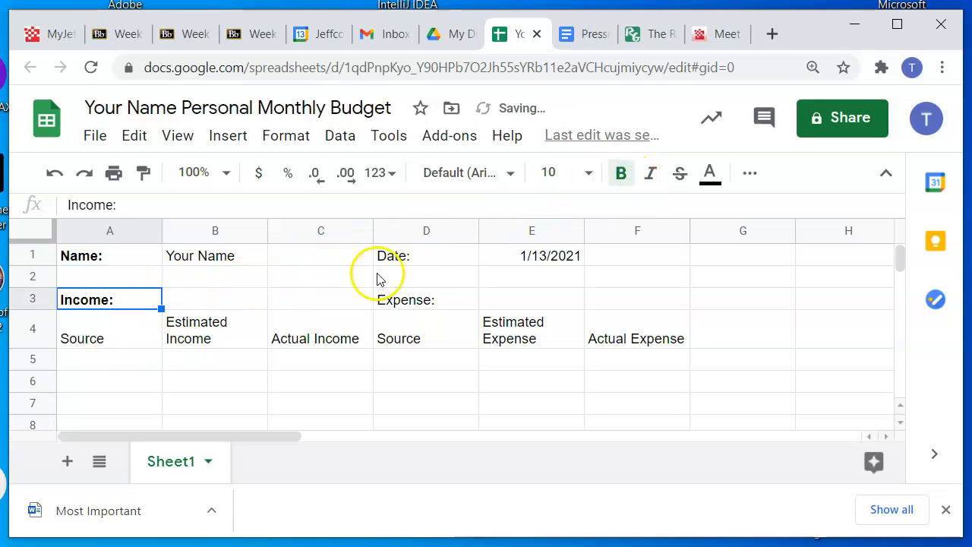
left_click(408, 258)
left_click(618, 176)
left_click(438, 298)
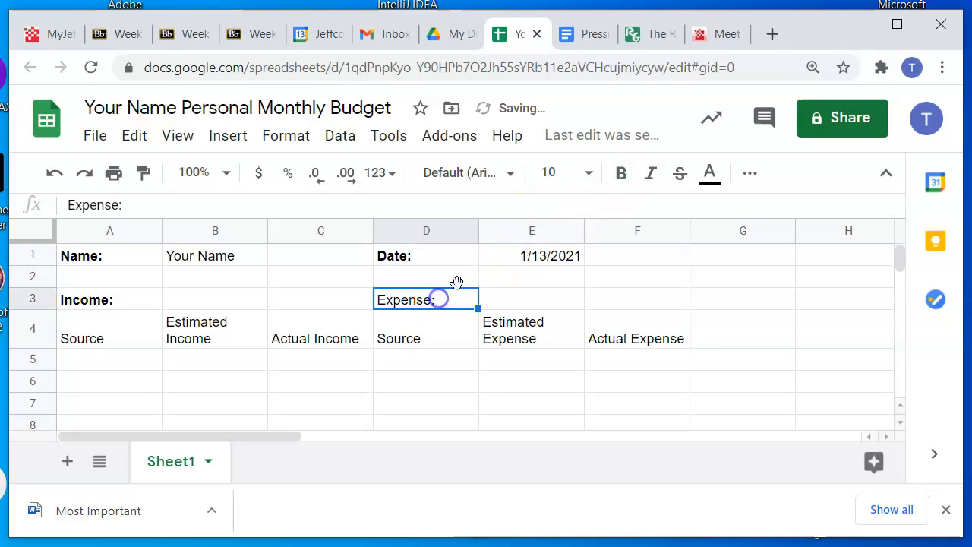
left_click(621, 175)
Center the income column headings "Source", "Estimated Income" and "Actual Income" horizontally in cells A4 to C4
left_click_drag(113, 337, 317, 327)
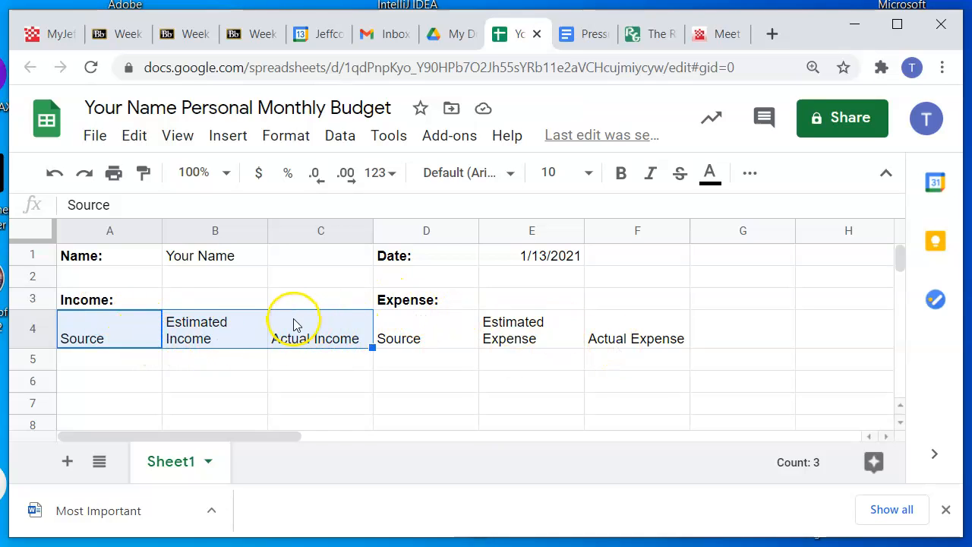
left_click(750, 177)
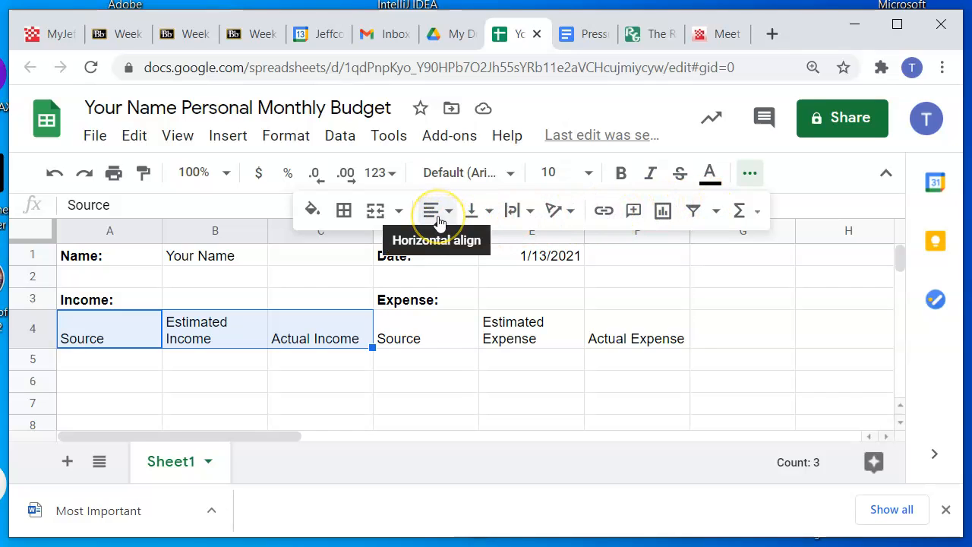
left_click(448, 212)
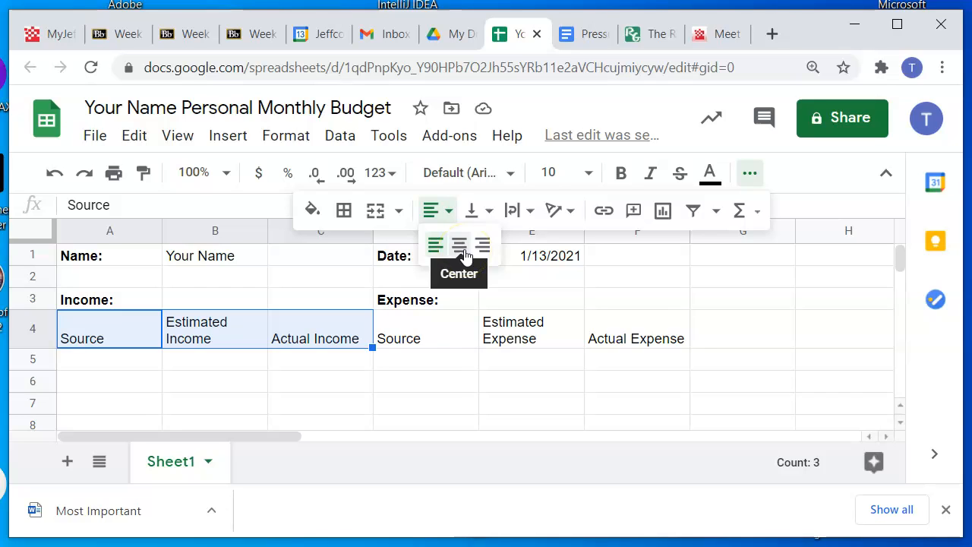
left_click(461, 246)
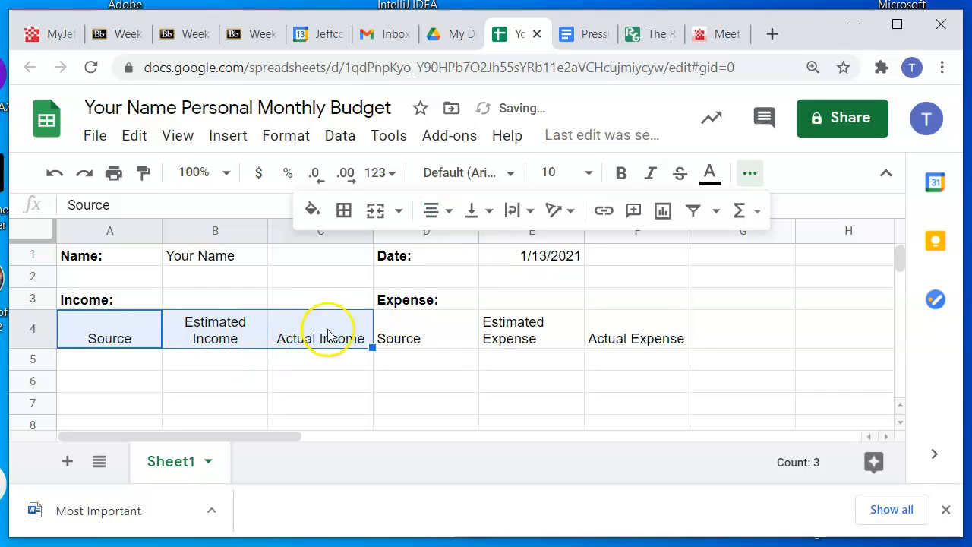
left_click(407, 332)
left_click_drag(134, 332, 360, 330)
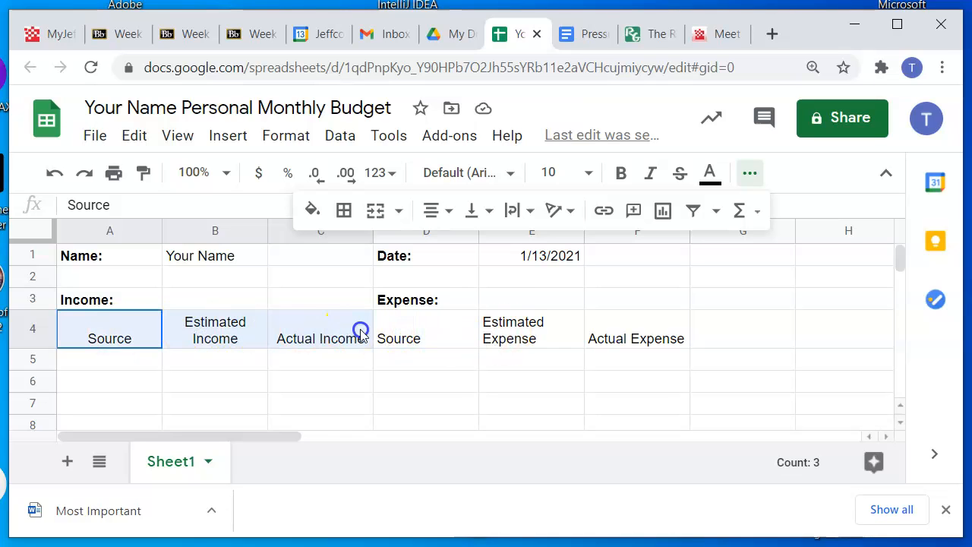
Center each expense column heading horizontally: "Source" in D4, "Estimated Expense" in E4 and "Actual Expense" in F4
left_click(452, 322)
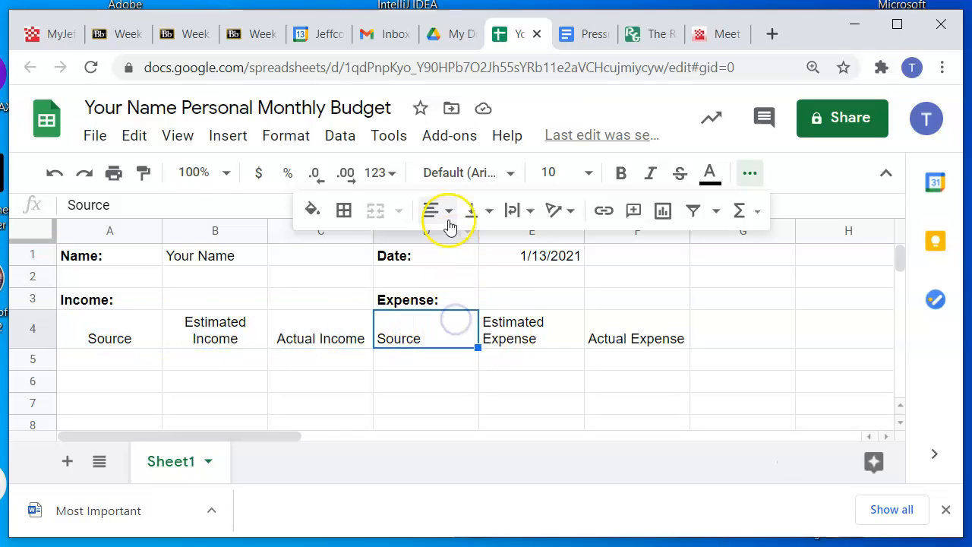
left_click(446, 211)
left_click(460, 244)
left_click(532, 323)
left_click(446, 213)
left_click(460, 245)
left_click(640, 342)
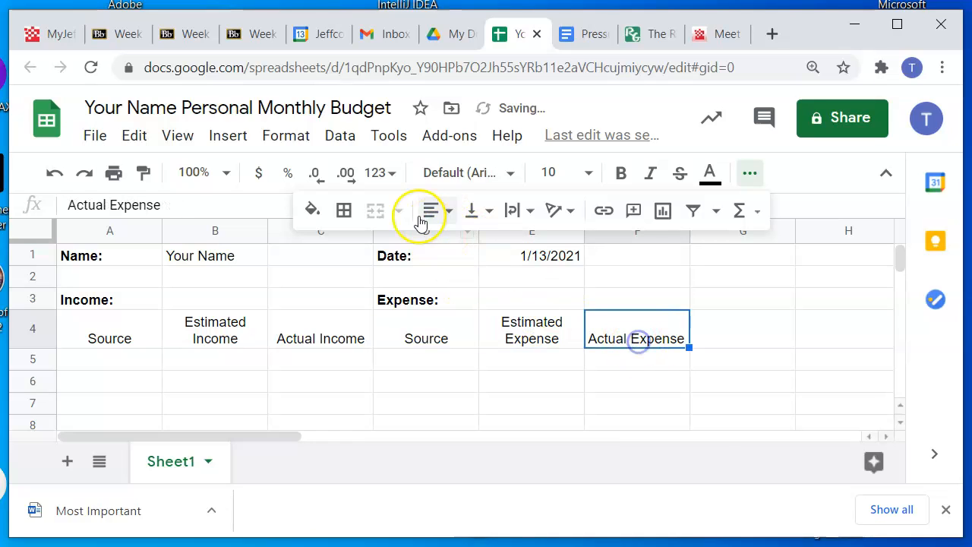
left_click(454, 215)
left_click(459, 245)
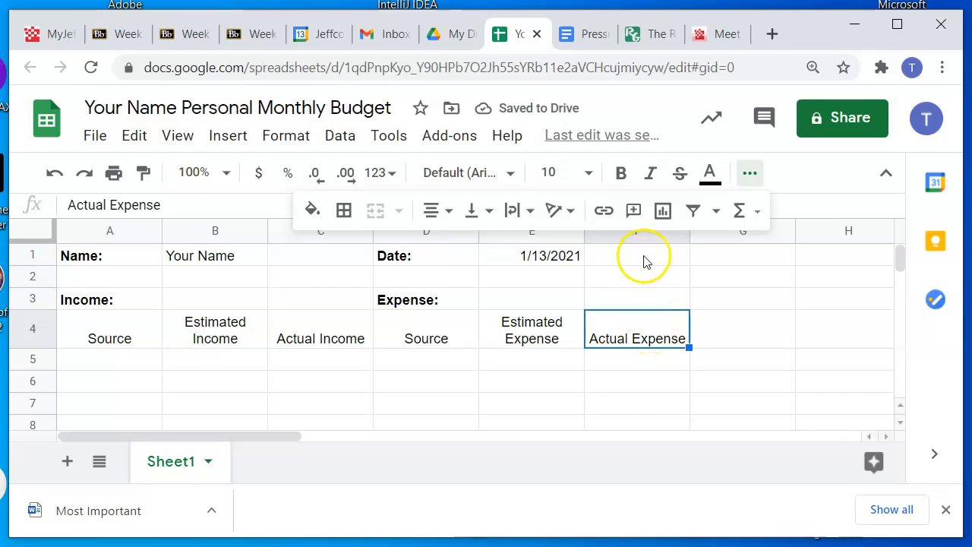
left_click(751, 171)
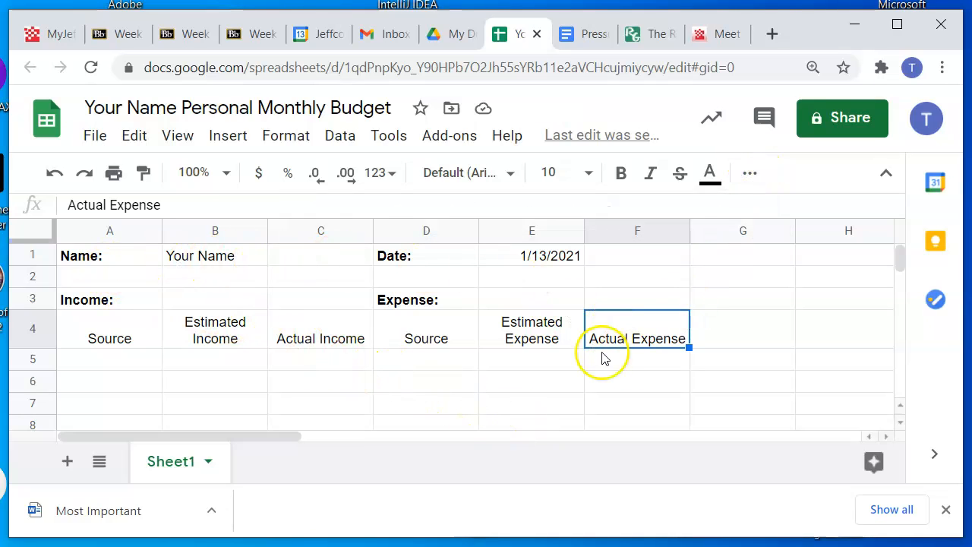
Enter the income sources "Wendy's Paycheck" in cell A5 and "Paperroute" in cell A6
scroll(591, 346, "down", 1)
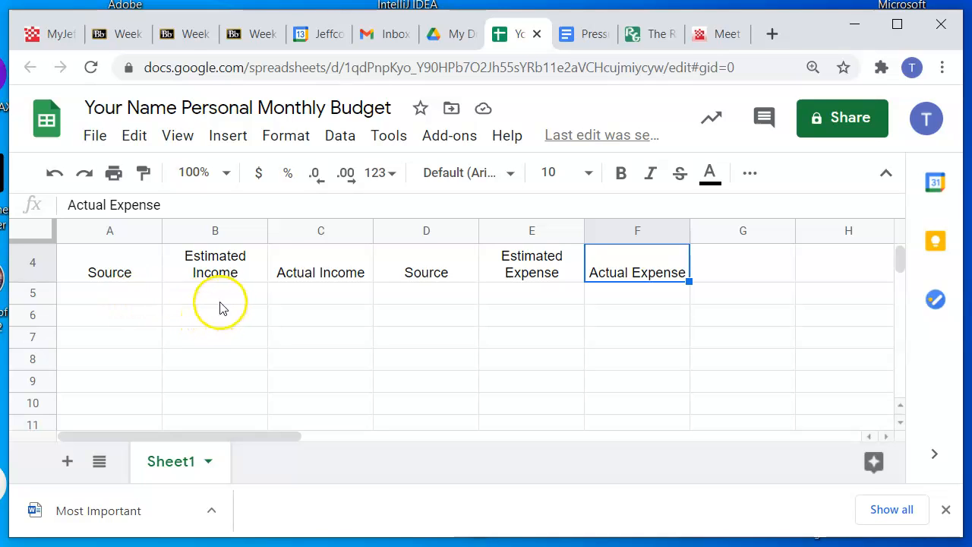
left_click(135, 295)
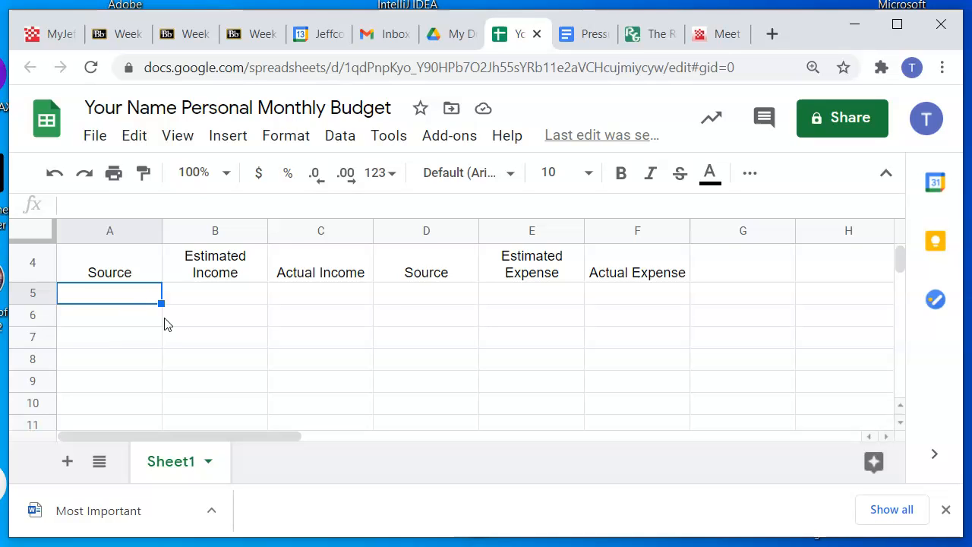
type("Wendy's Paycheck")
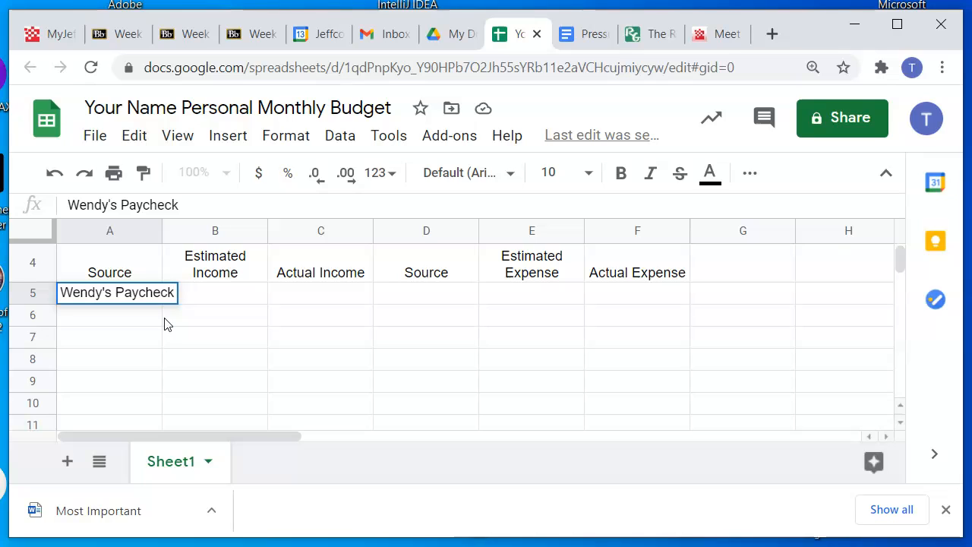
key("Return")
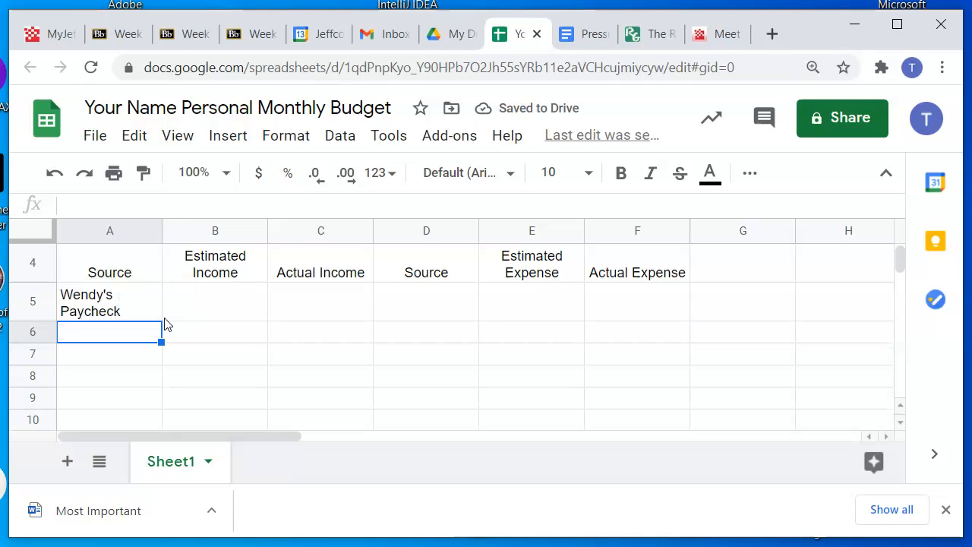
type("Paperroute")
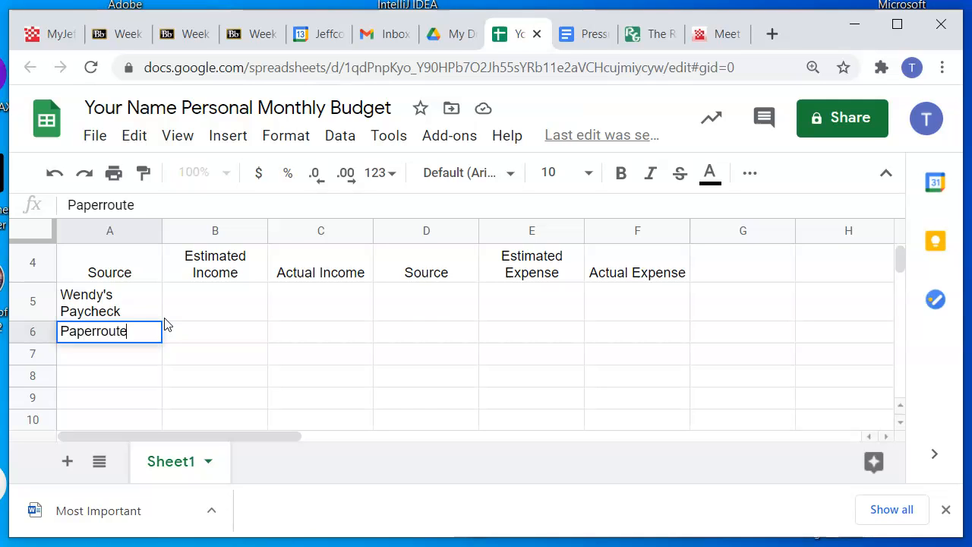
key("Return")
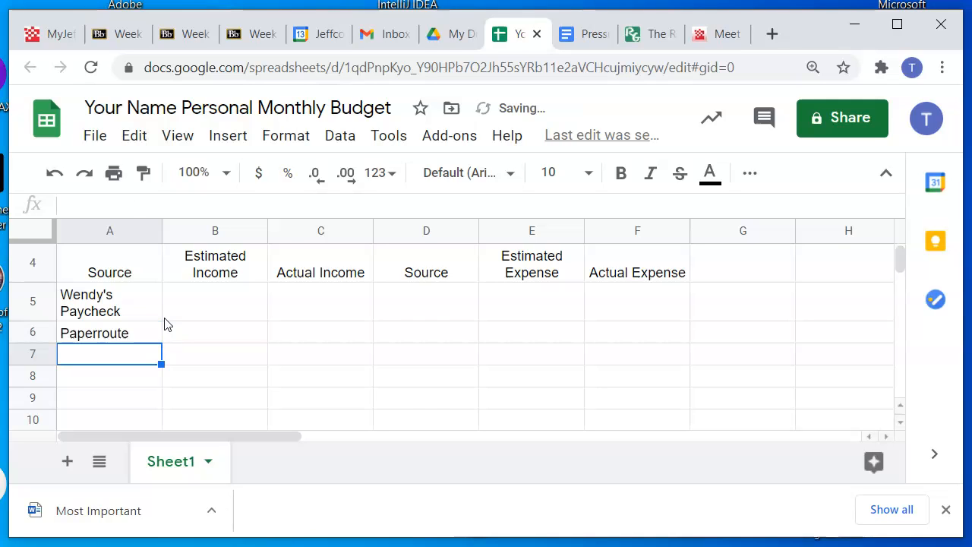
left_click(97, 337)
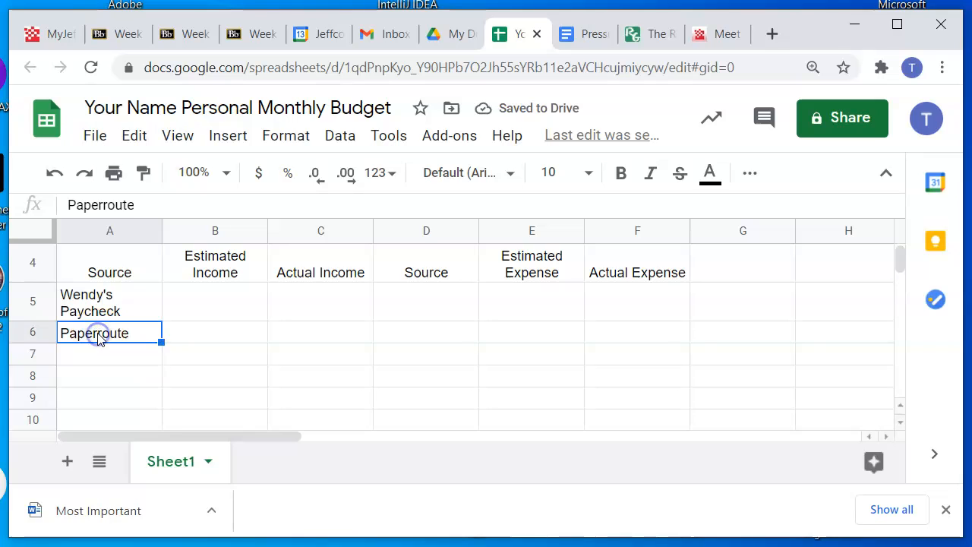
double_click(100, 339)
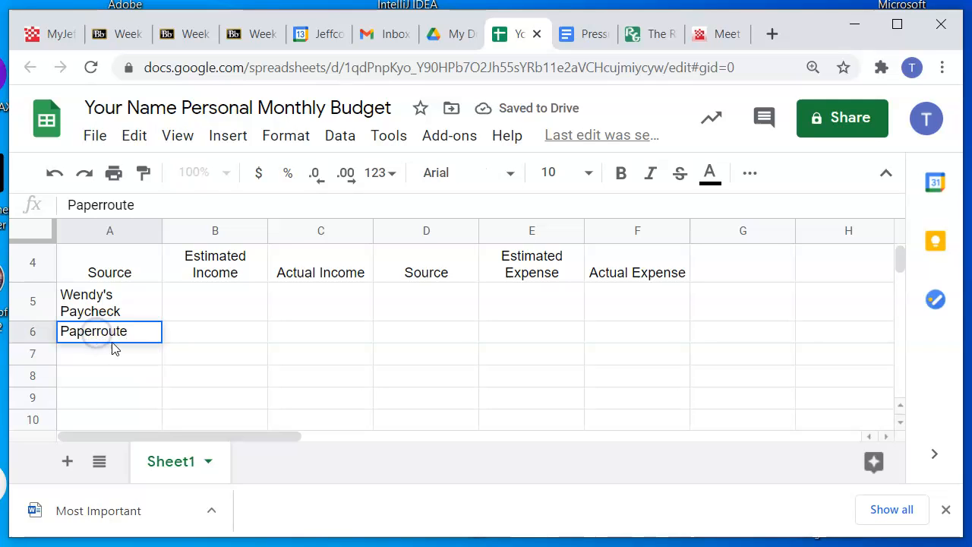
left_click(202, 337)
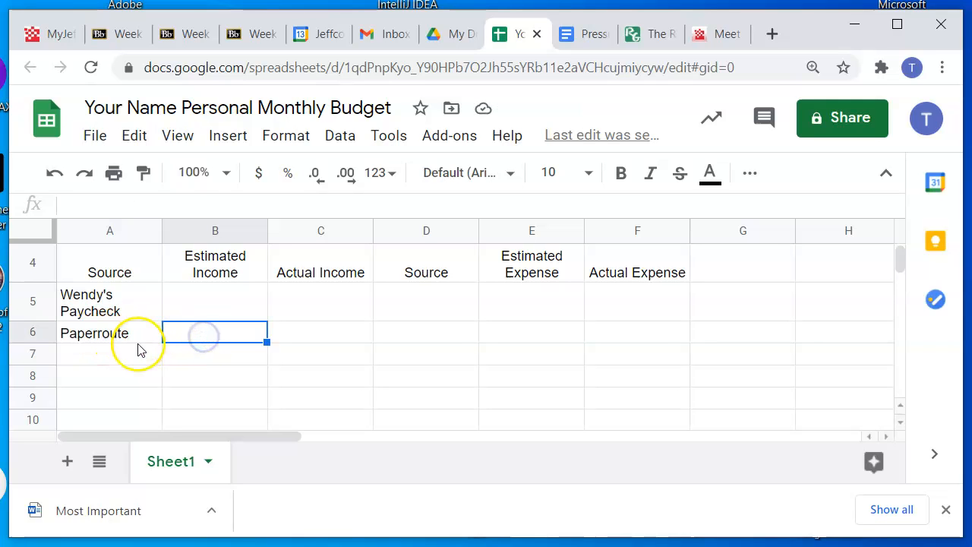
Enter the estimated income amounts 550 for Wendy's Paycheck in B5 and 250 for Paperroute in B6
left_click(198, 303)
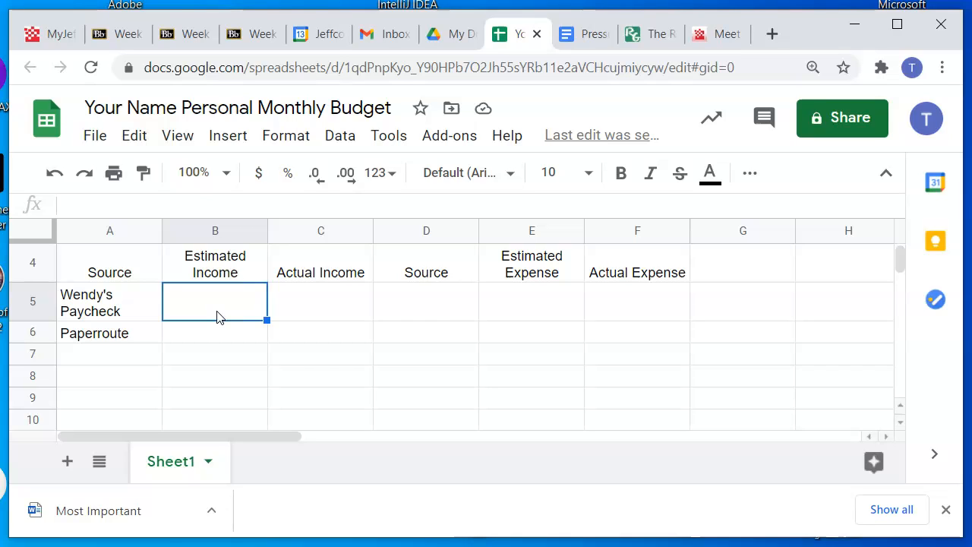
type("550")
key("Return")
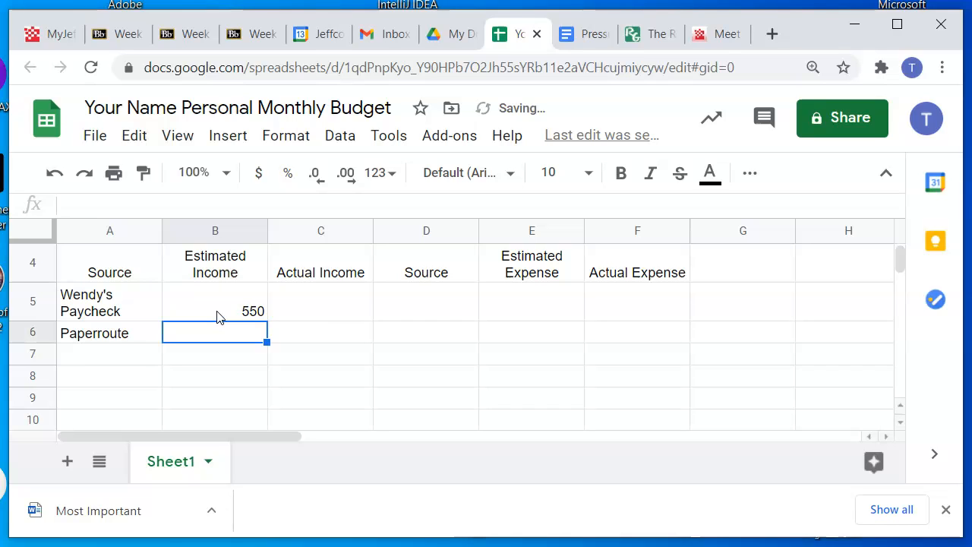
type("250")
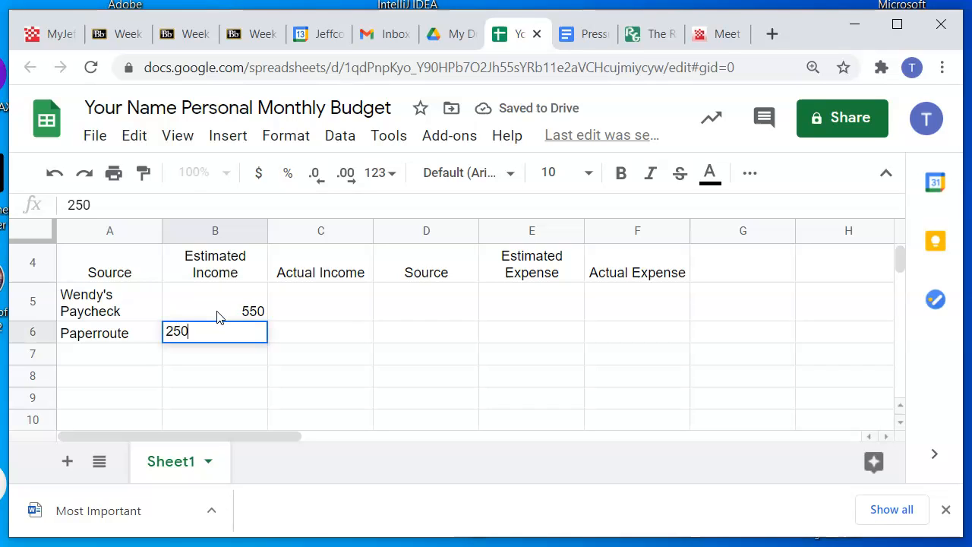
key("Return")
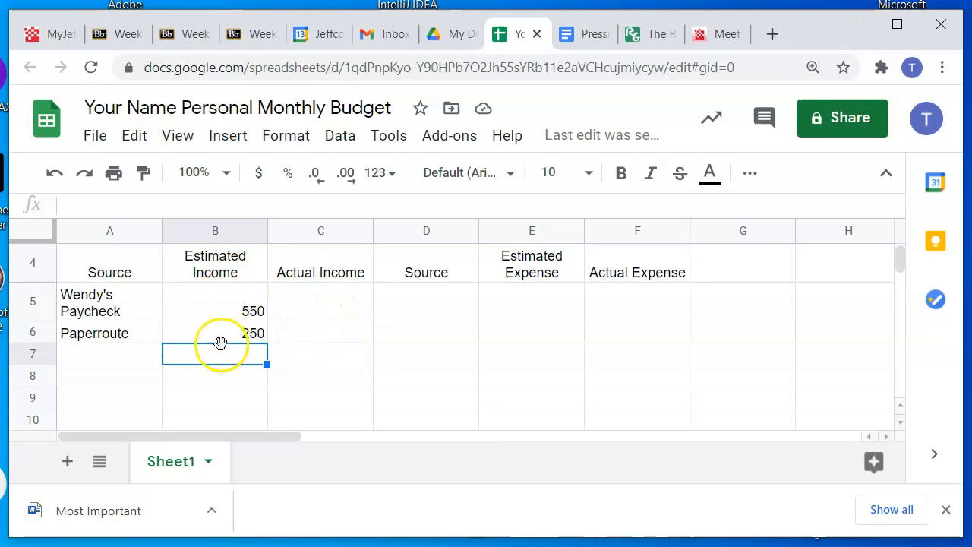
Enter the expense sources "Car Payment" in cell D5 and "Gas money" in cell D6
left_click(446, 310)
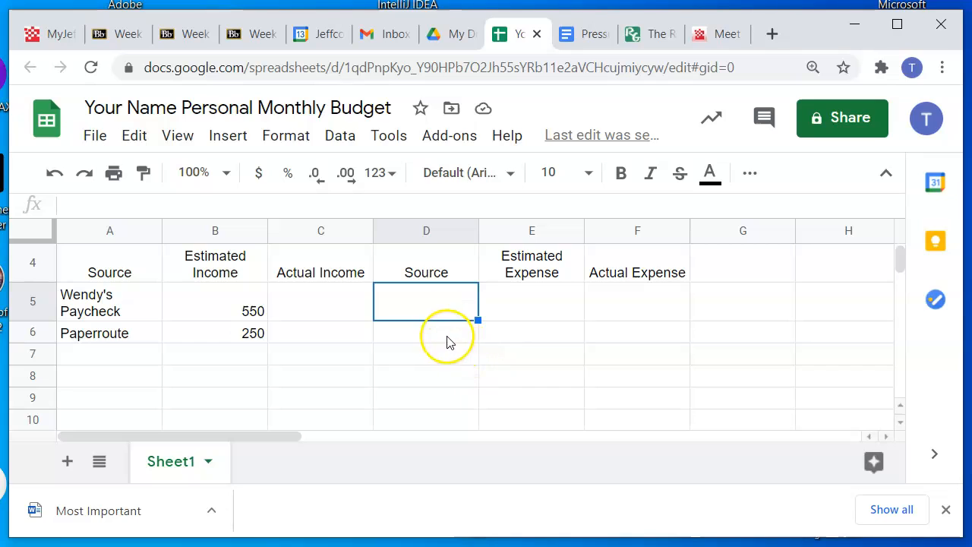
scroll(446, 342, "up", 1)
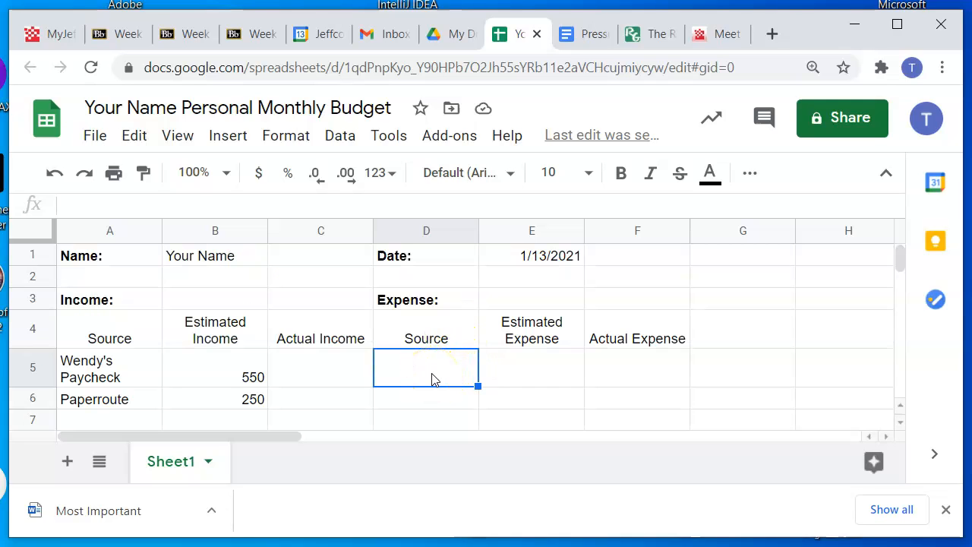
type("Car Payment")
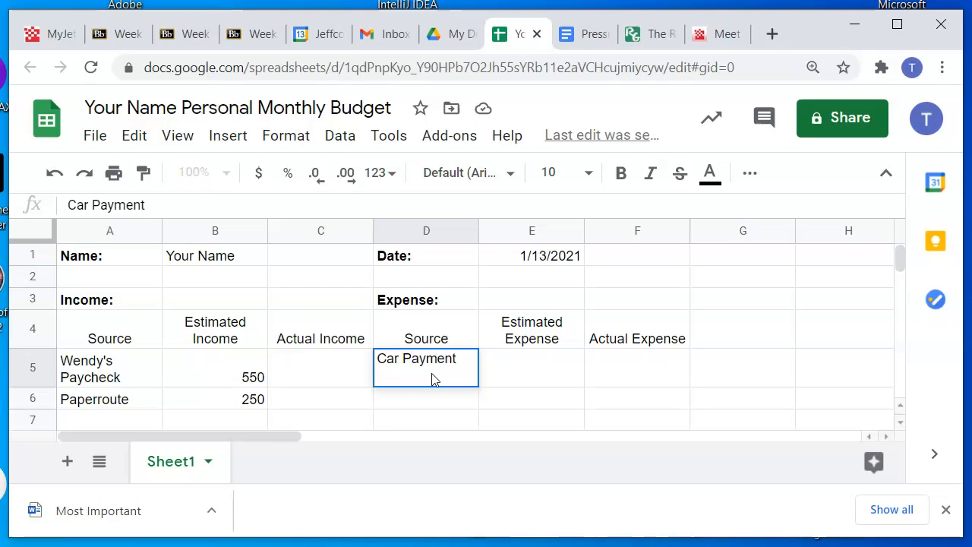
key("Return")
type("Gas mo")
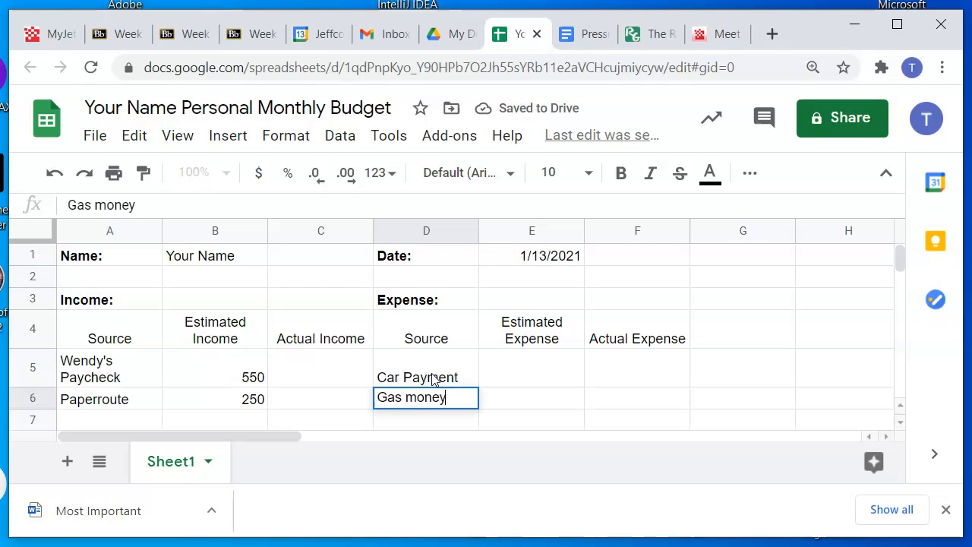
type("ney")
key("Return")
Change the expense source in cell D5 to "Car payment" with a lowercase p
double_click(409, 356)
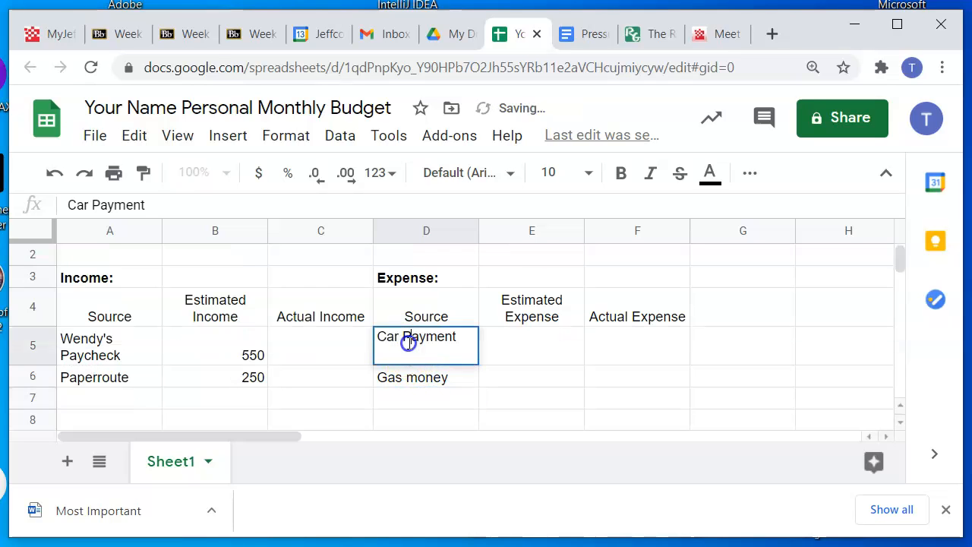
key("BackSpace")
type("p")
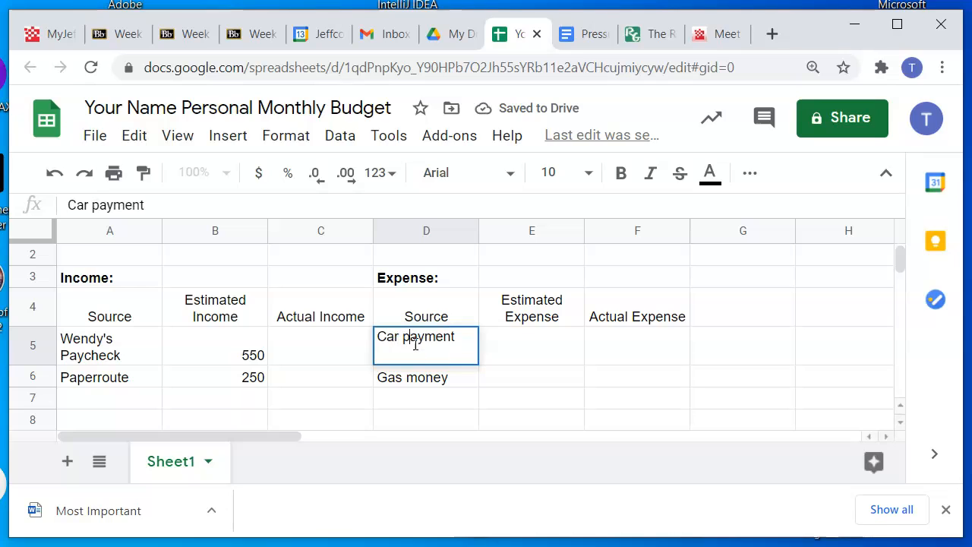
Enter the expense sources "Car insurance" in cell D7, "Fast Food" in D8 and "Clothing" in D9
left_click(454, 398)
type("Car ")
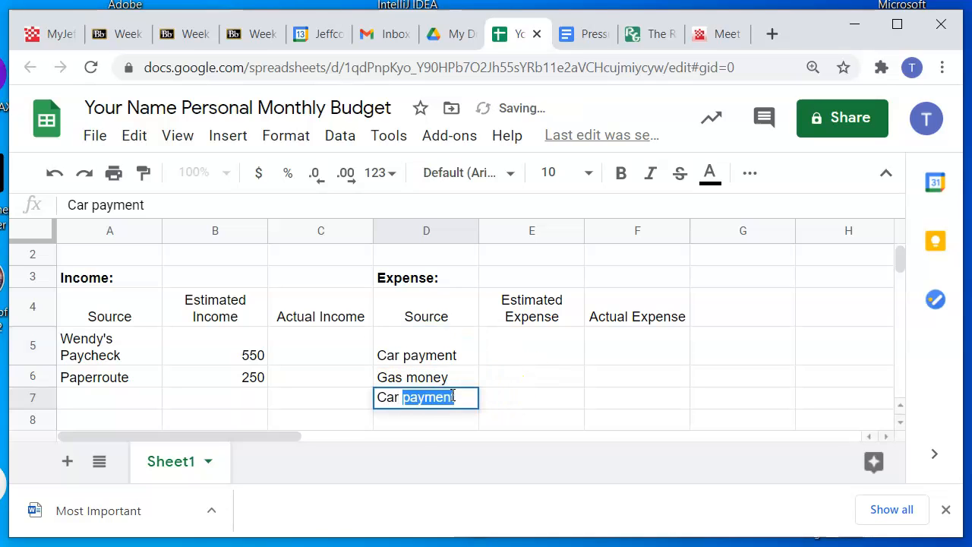
type("insurance")
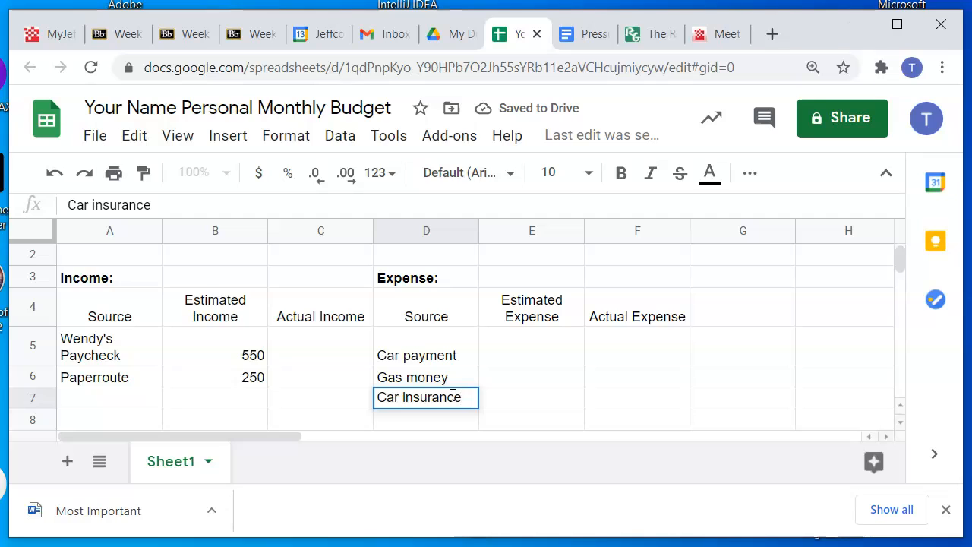
key("Return")
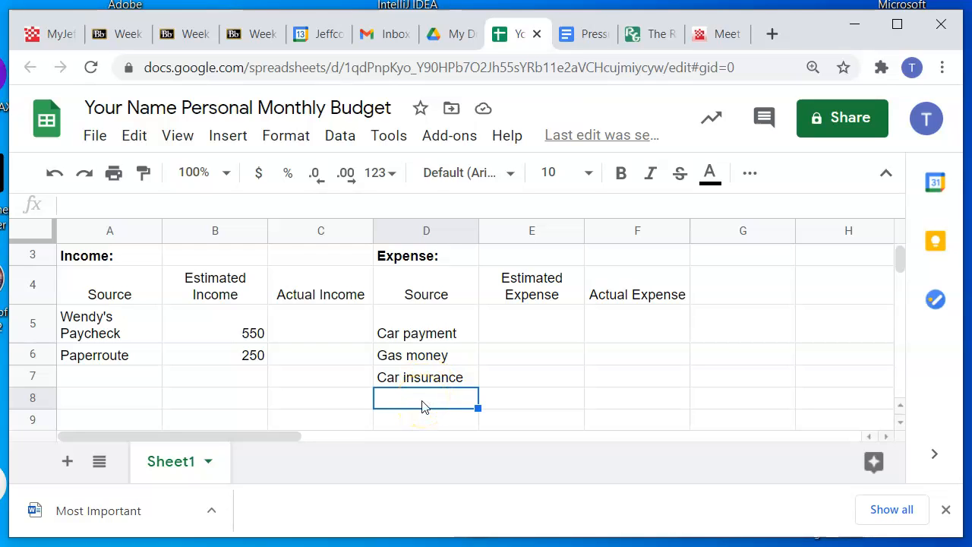
type("Fast Food")
key("Return")
type("Clothing")
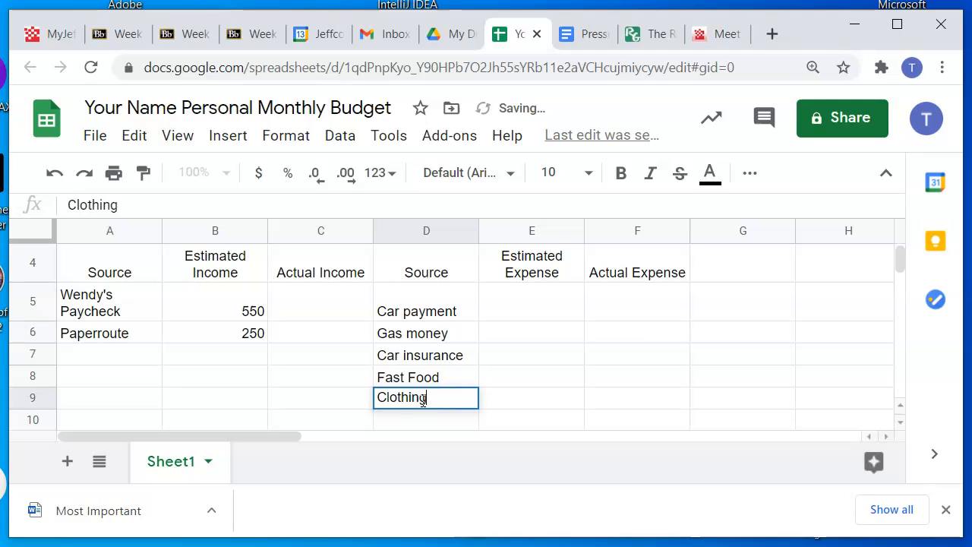
key("Return")
Enter the estimated expense amounts 220 for Car payment in E5 and 200 for Gas money in E6
scroll(423, 384, "up", 2)
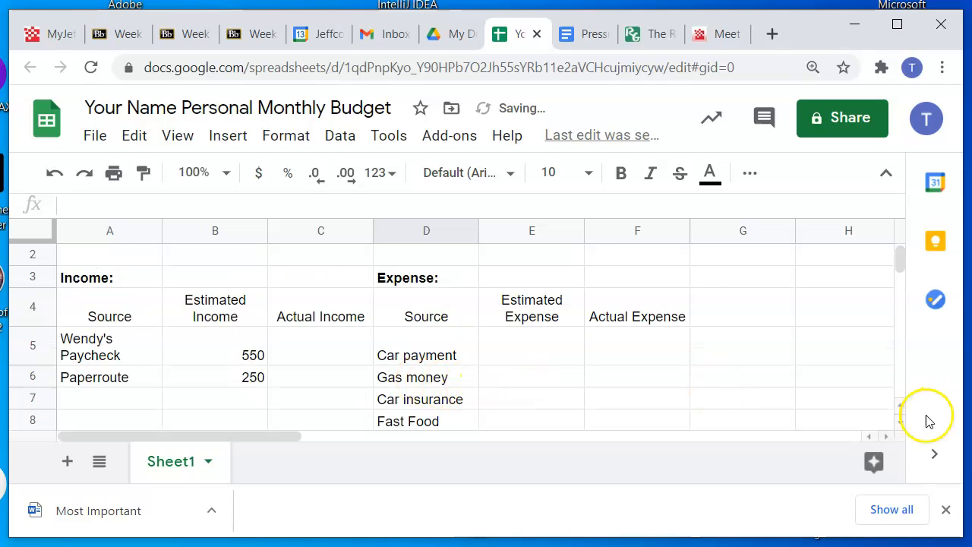
left_click(520, 351)
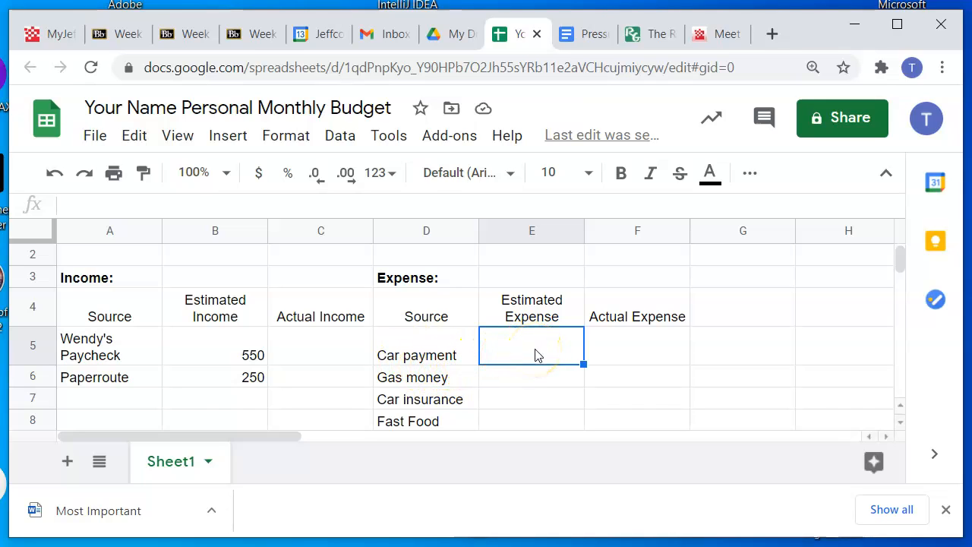
type("2")
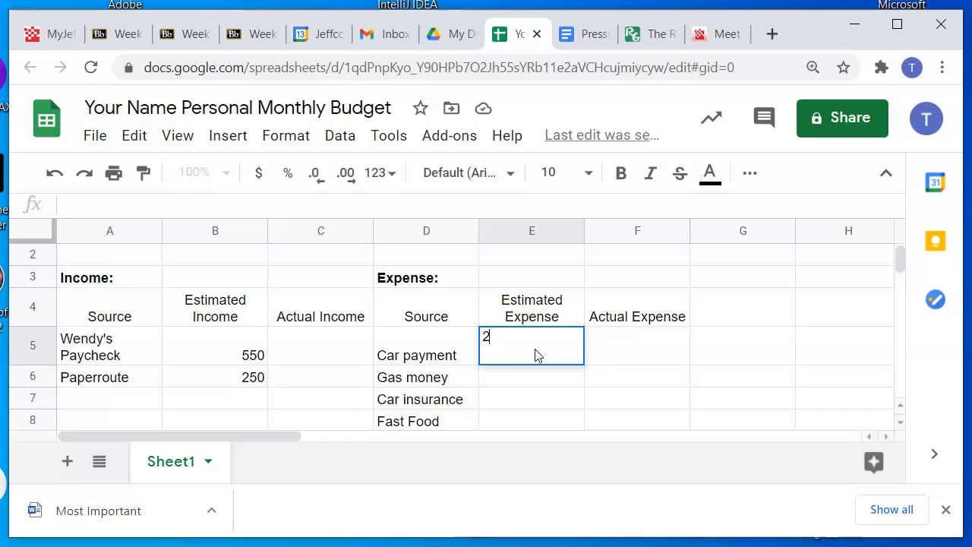
type("20")
key("Return")
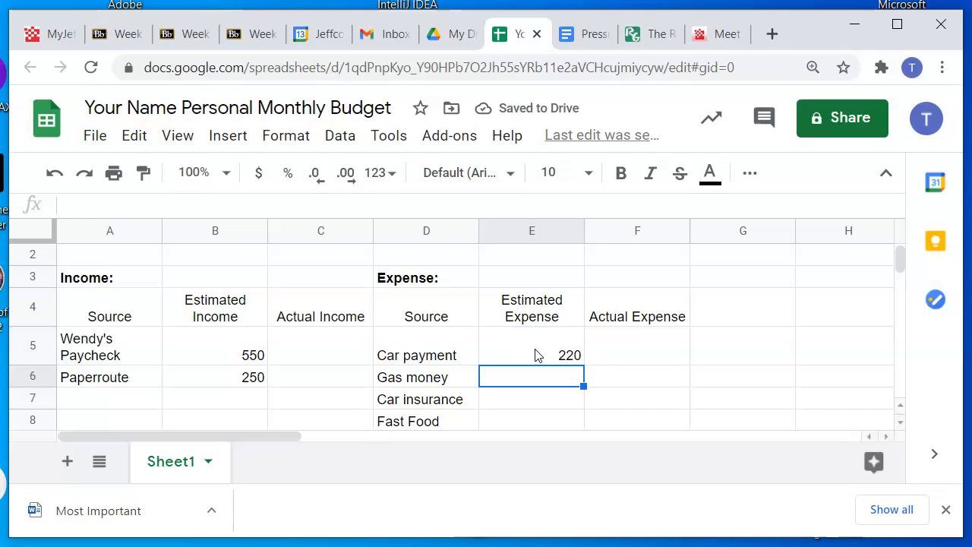
type("1")
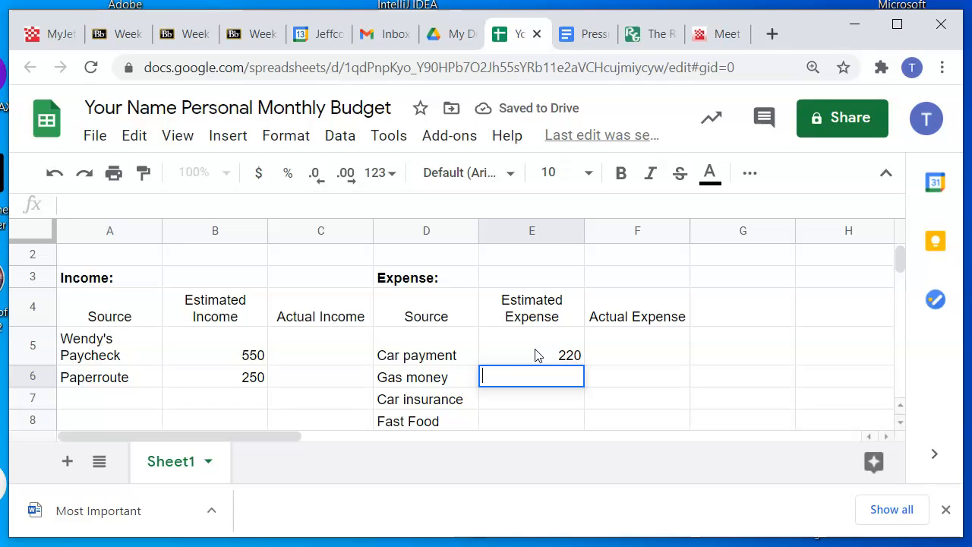
type("00")
key("Return")
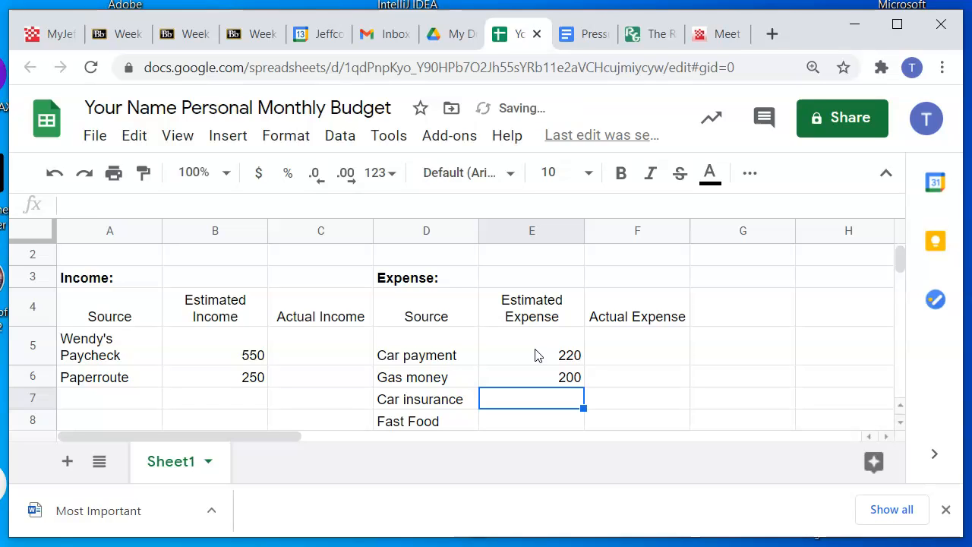
Enter the estimated expenses 250 for Car insurance in E7, 30 for Fast Food in E8 and 10 for Clothing in E9
type("250")
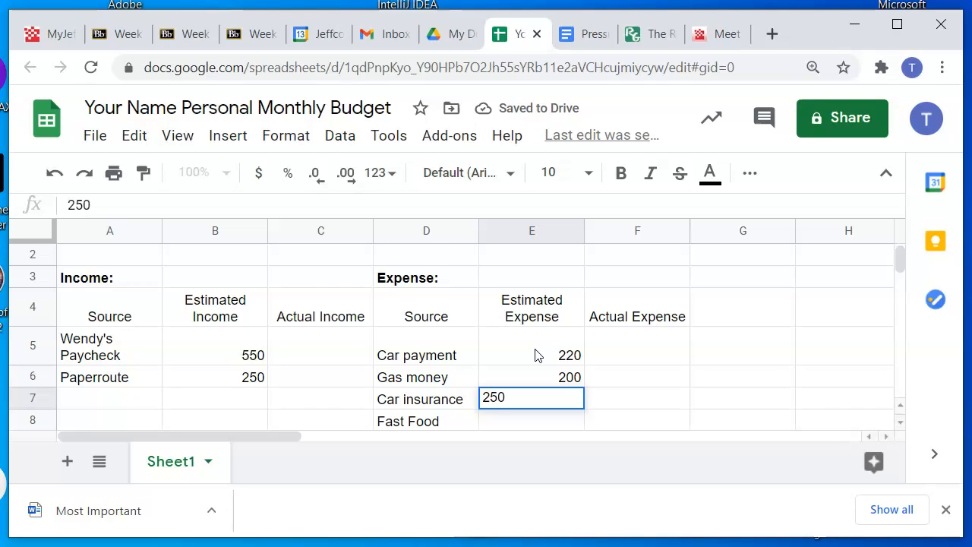
key("Return")
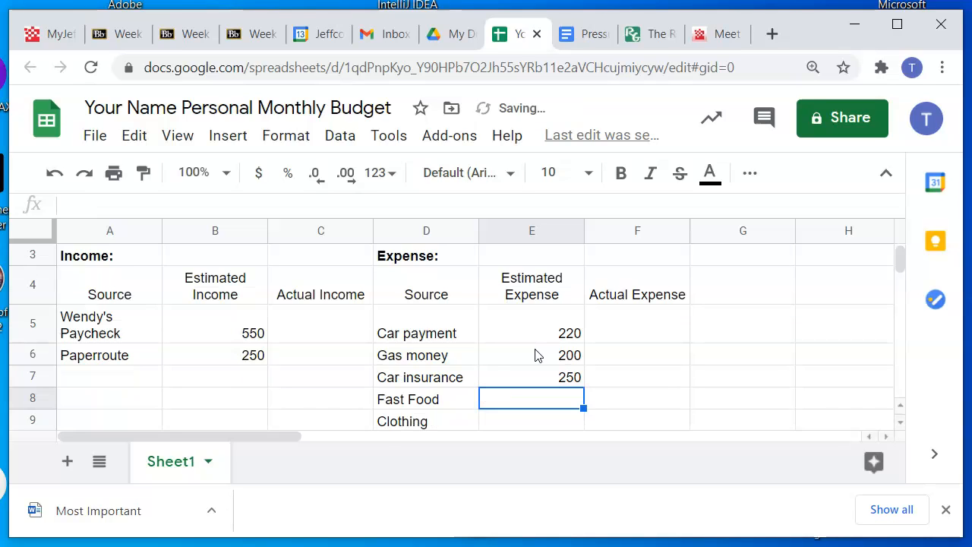
type("30")
key("Return")
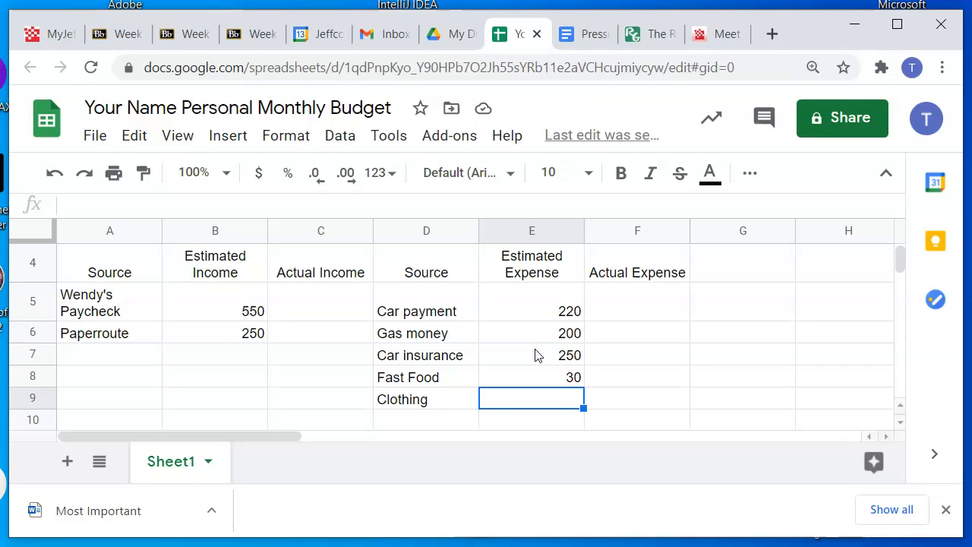
type("10")
key("Return")
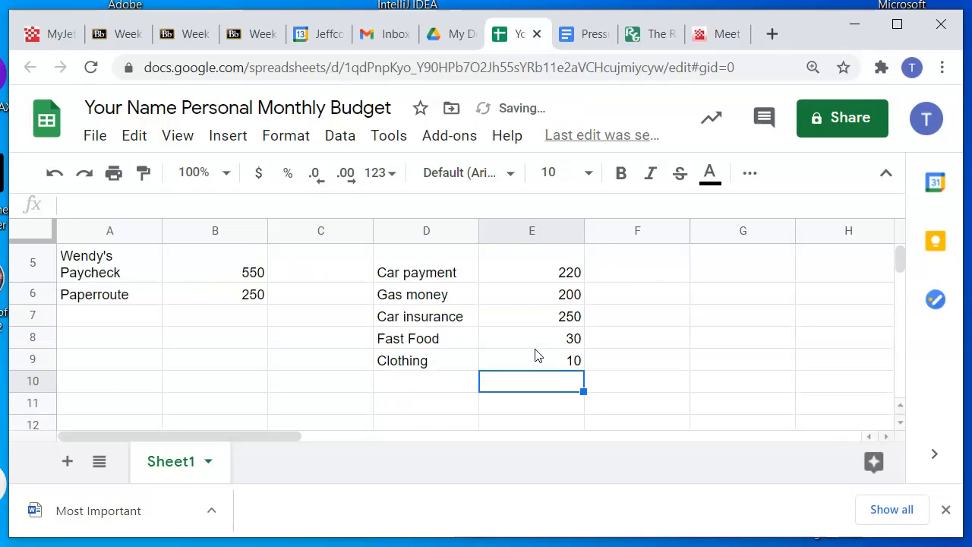
Review the income sources with their estimated amounts and compare them with the expense entries
scroll(535, 353, "up", 2)
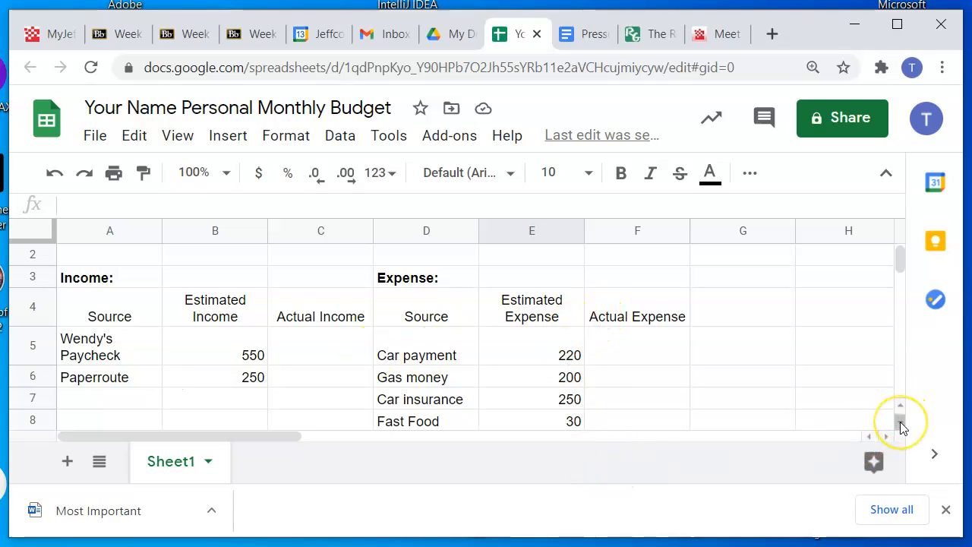
left_click(226, 321)
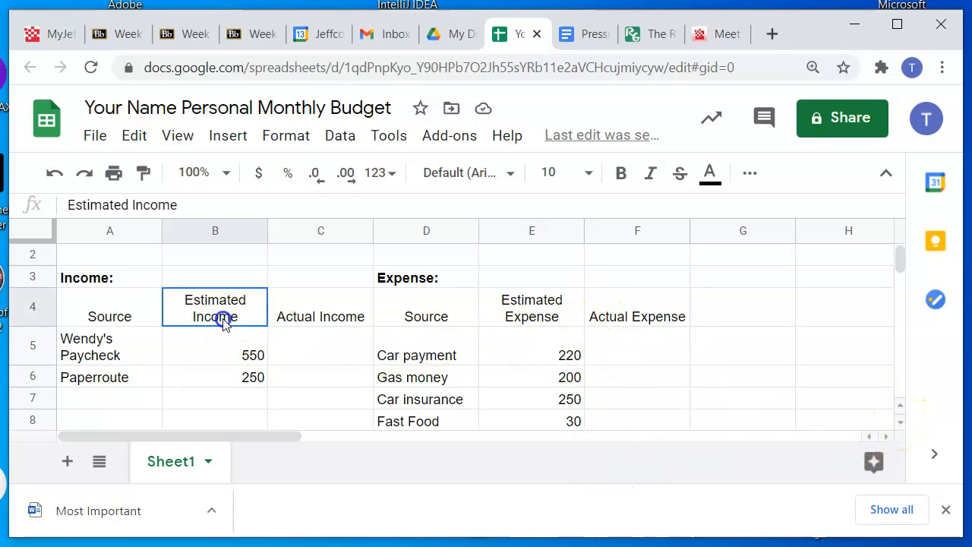
left_click(147, 322)
left_click(148, 350)
left_click(147, 380)
key("Right")
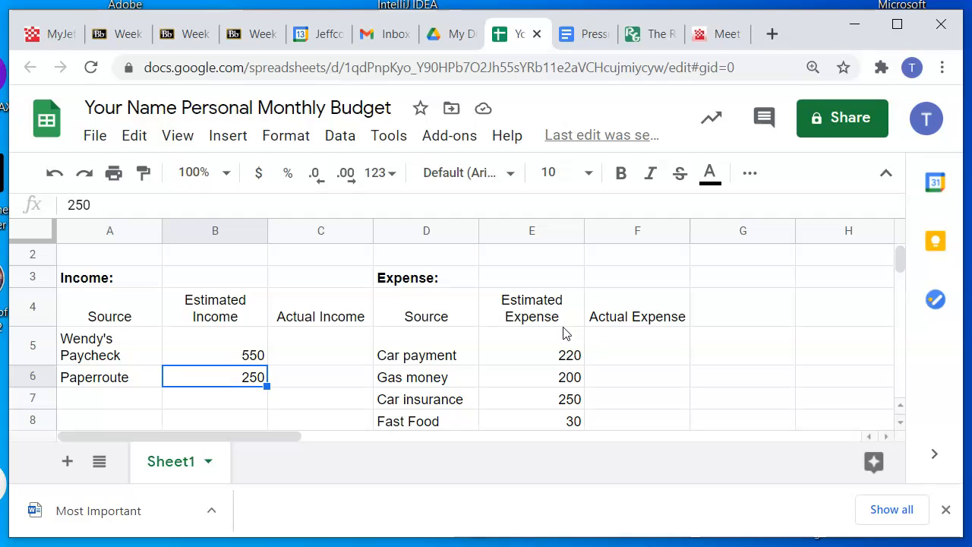
scroll(566, 334, "down", 1)
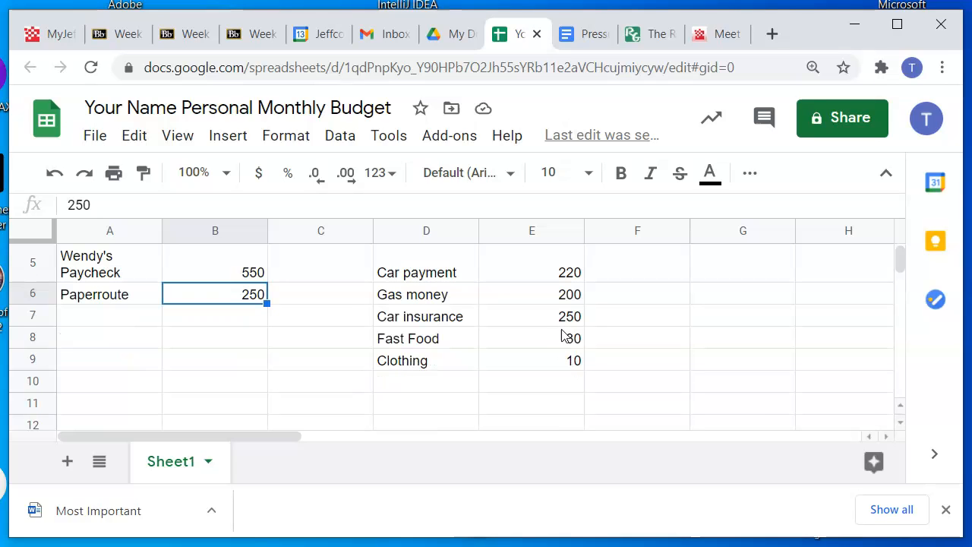
scroll(518, 337, "up", 1)
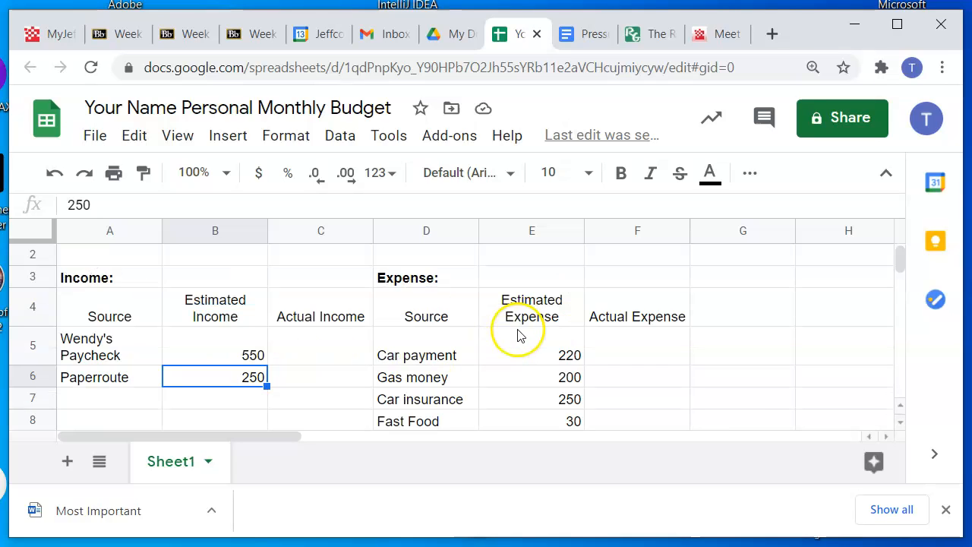
Add the expense source "Saving" in cell D10 with an estimated expense of 5 in E10
scroll(541, 358, "down", 1)
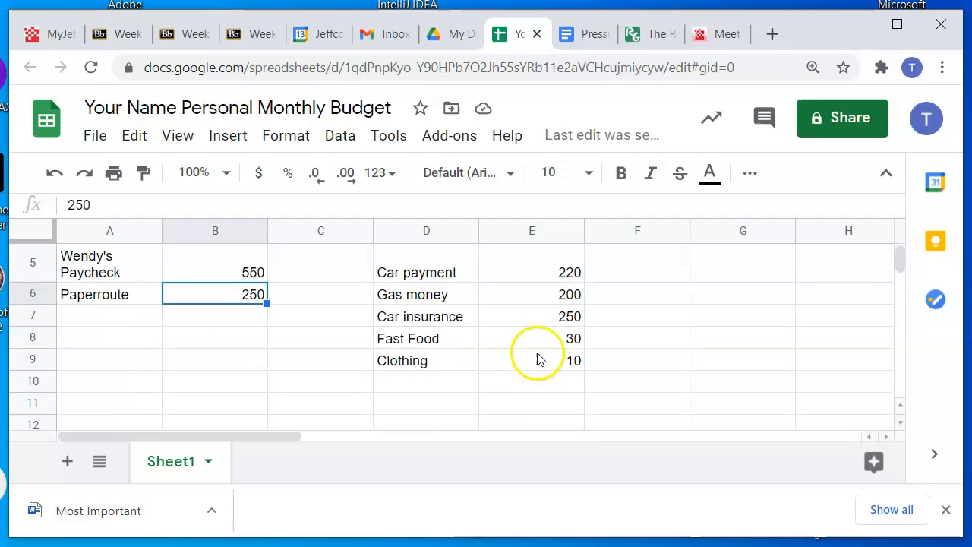
left_click(410, 386)
type("Saving")
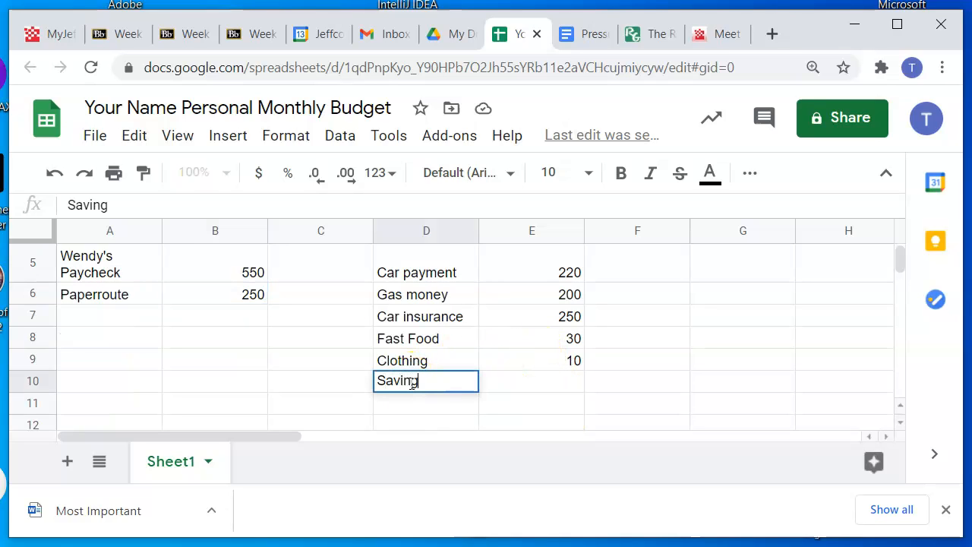
key("Return")
left_click(541, 382)
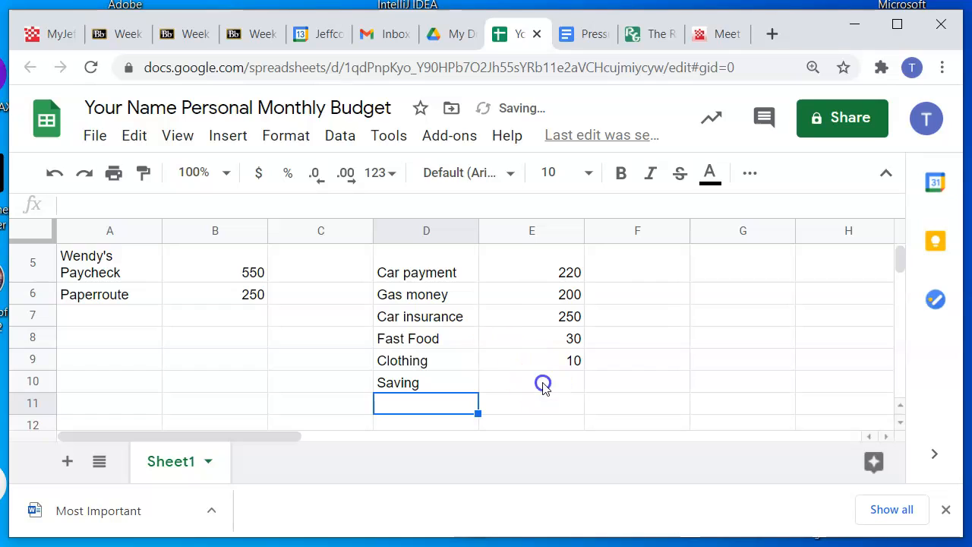
type("5")
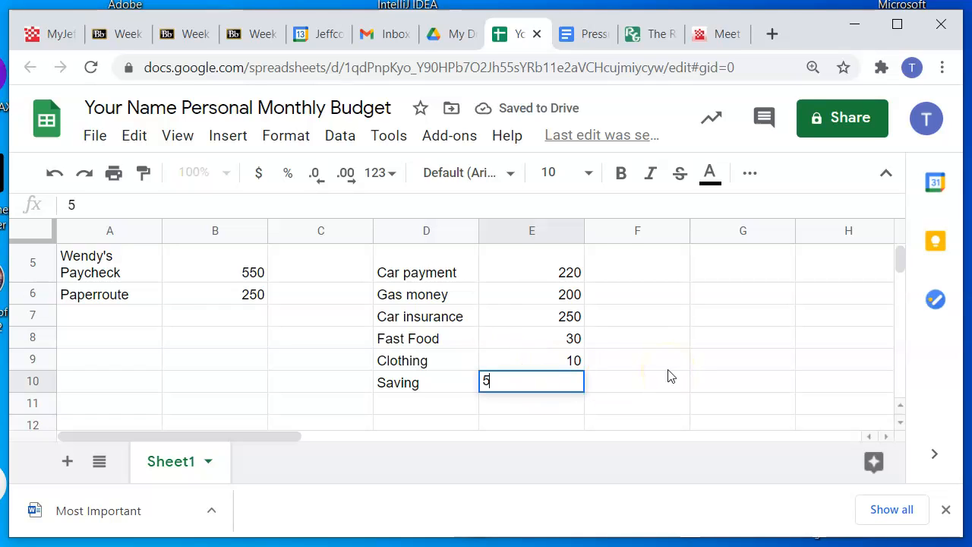
left_click(509, 404)
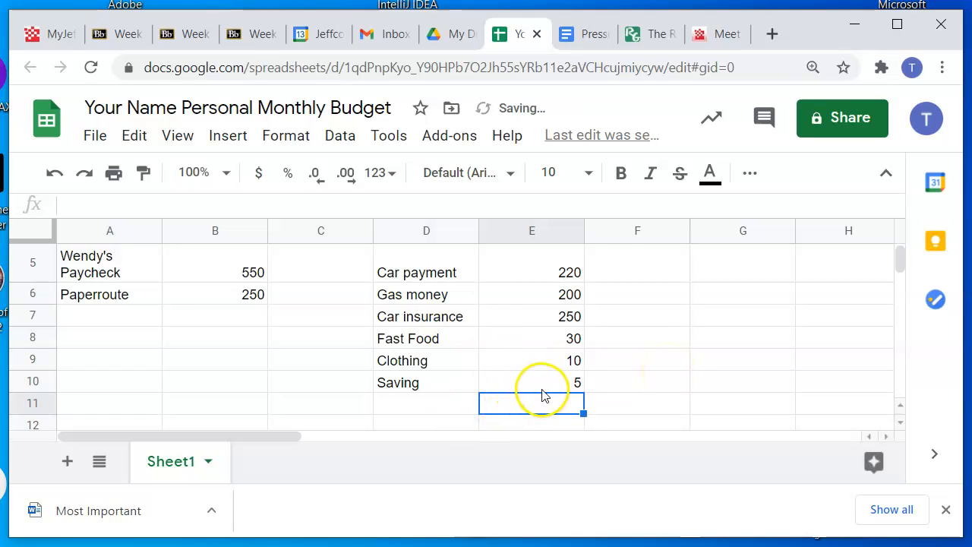
Enter the label "Total Income:" in cell A13 below the income section
scroll(563, 386, "up", 2)
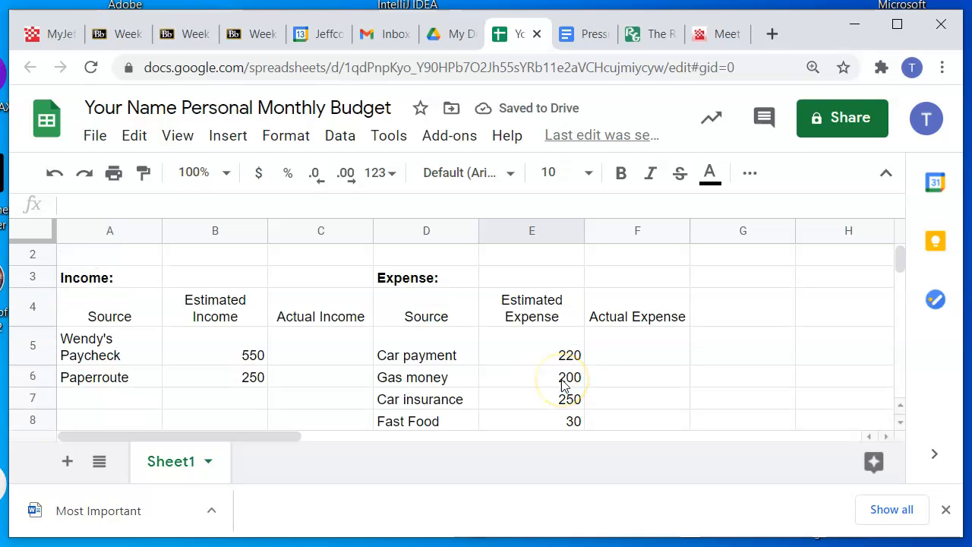
scroll(559, 386, "down", 2)
scroll(427, 410, "down", 2)
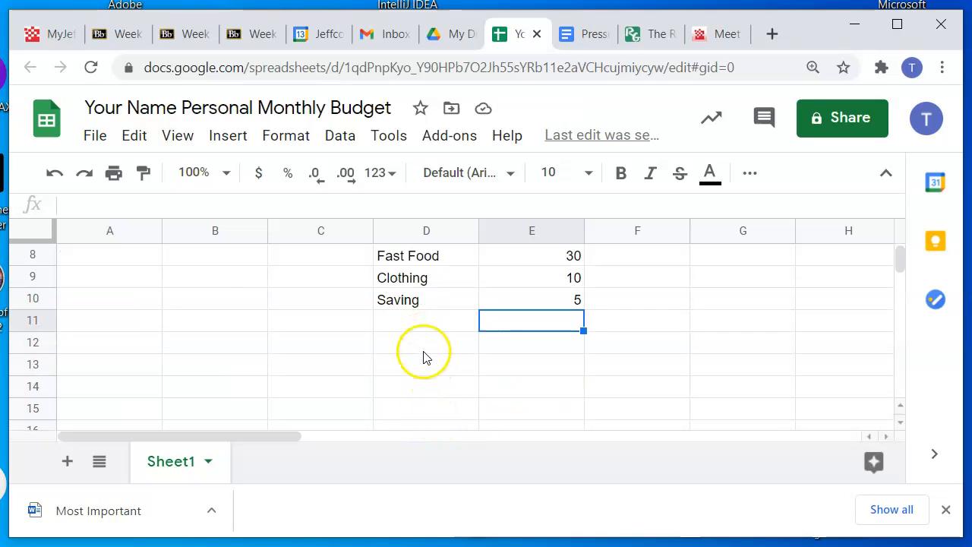
left_click(424, 364)
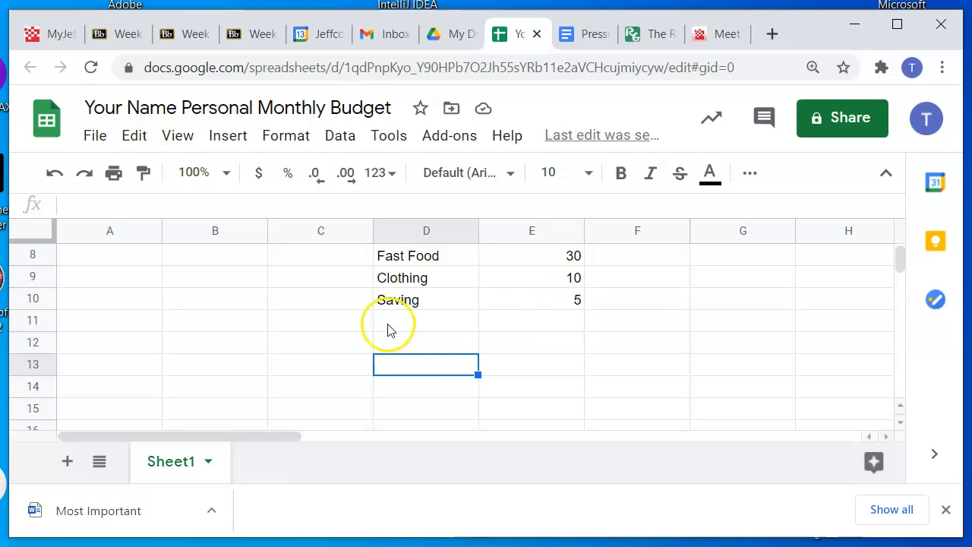
left_click(137, 367)
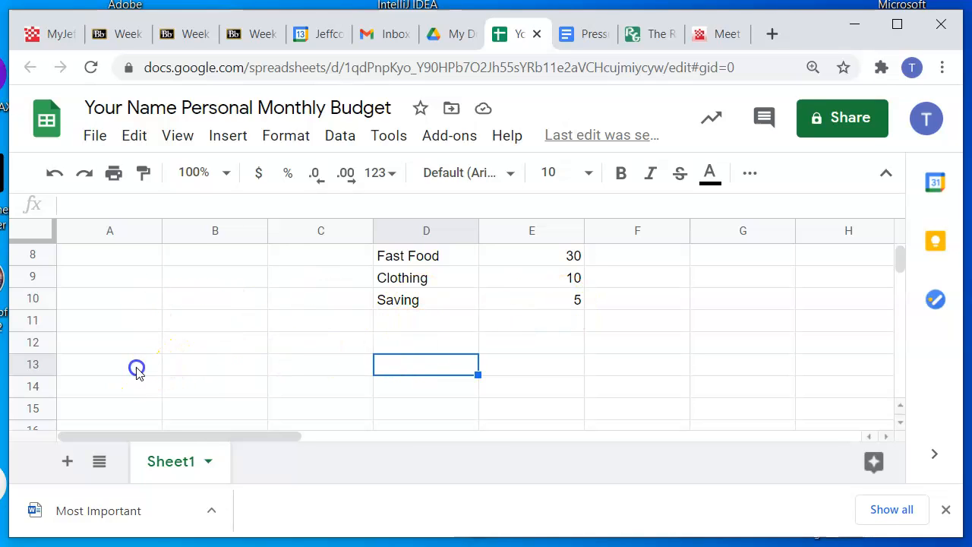
type("Total INcom")
key("BackSpace")
type("ncome")
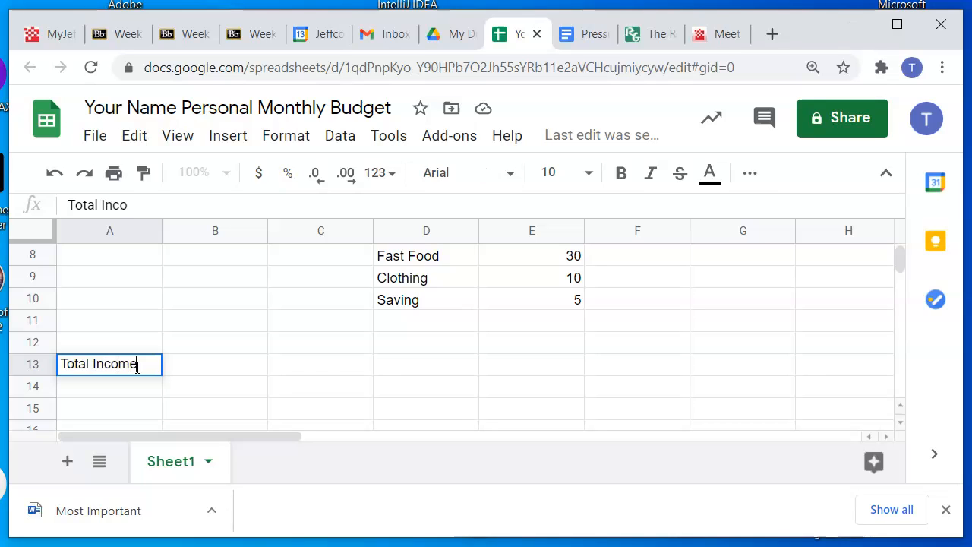
key("Tab")
key("Tab")
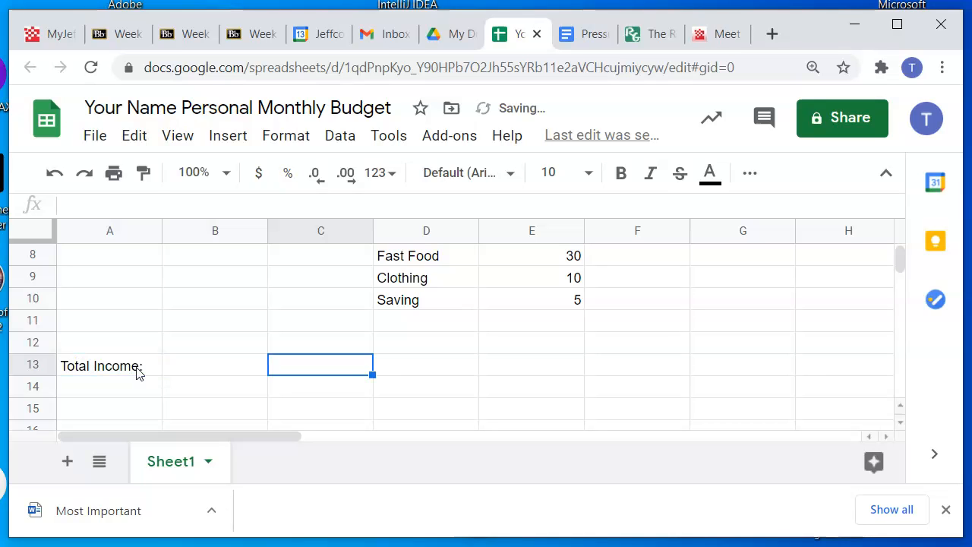
Enter the label "Total Expense:" in cell D13 on the same row as the income total label
key("Tab")
type("Total Expense")
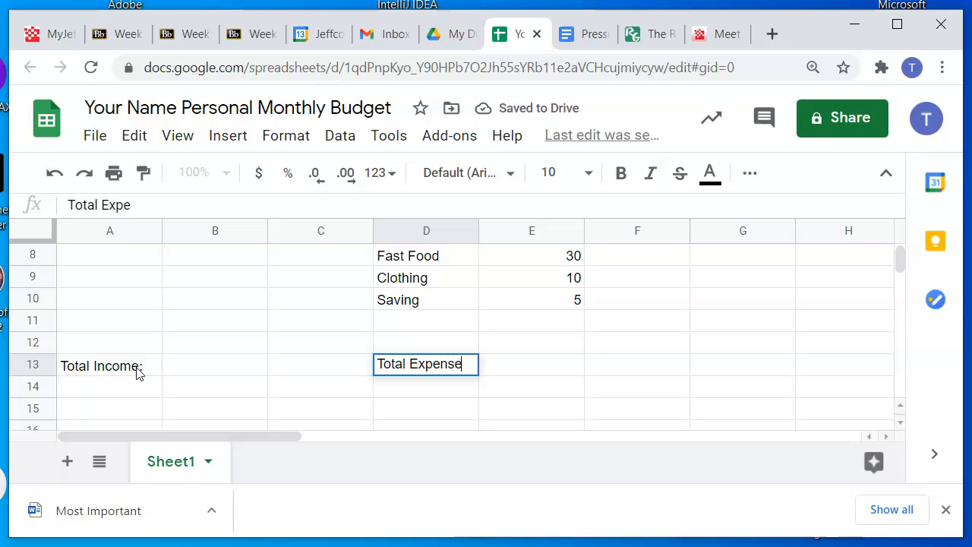
type(":")
key("Return")
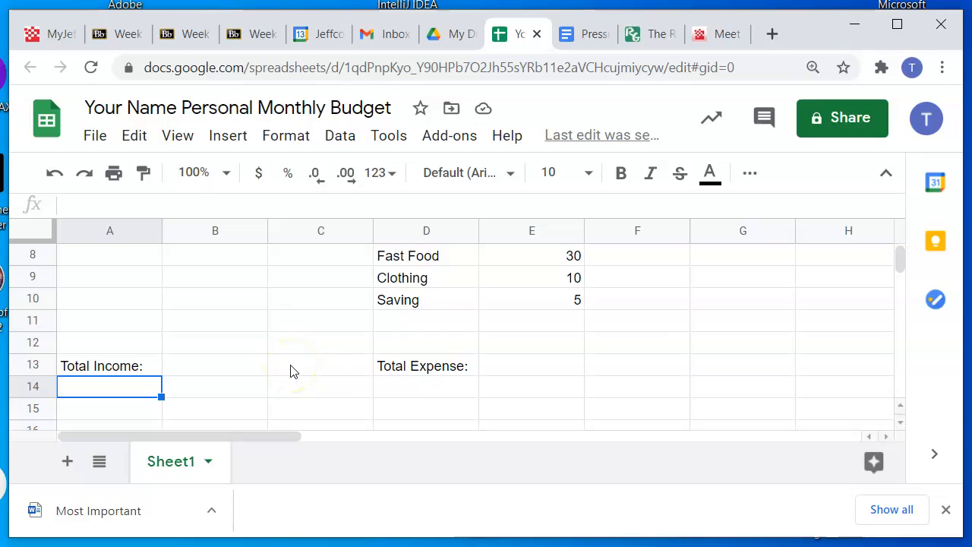
Insert a SUM function from the Math functions into cell B13 beside "Total Income:"
left_click(221, 369)
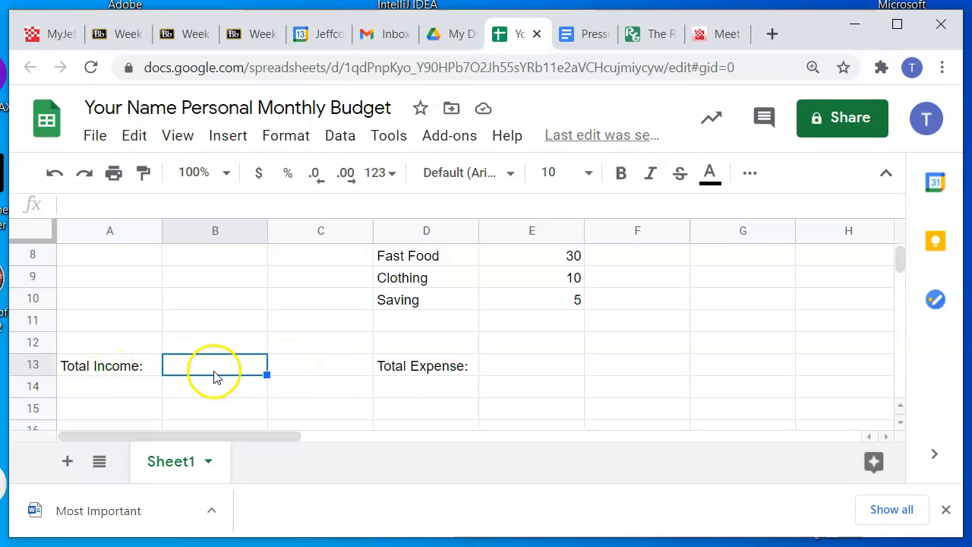
left_click(232, 138)
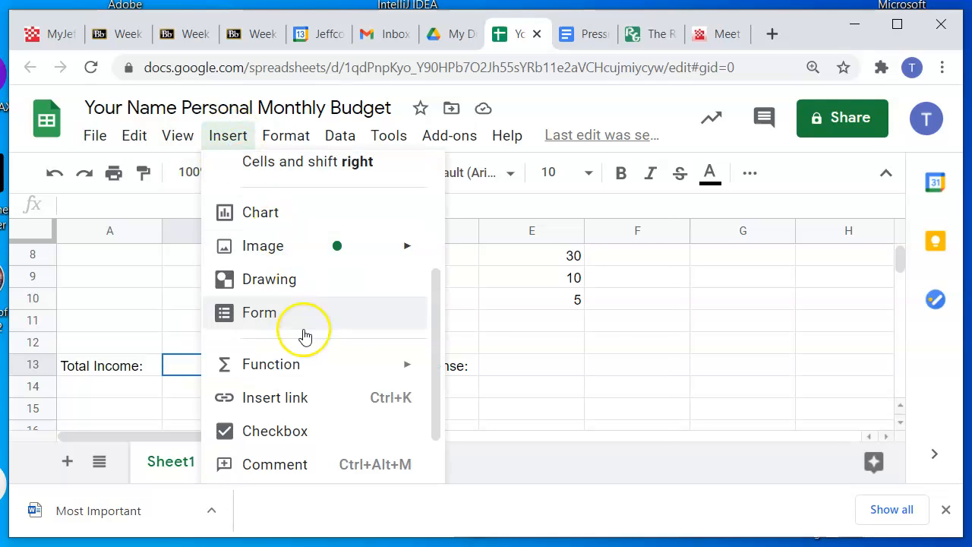
scroll(309, 355, "down", 1)
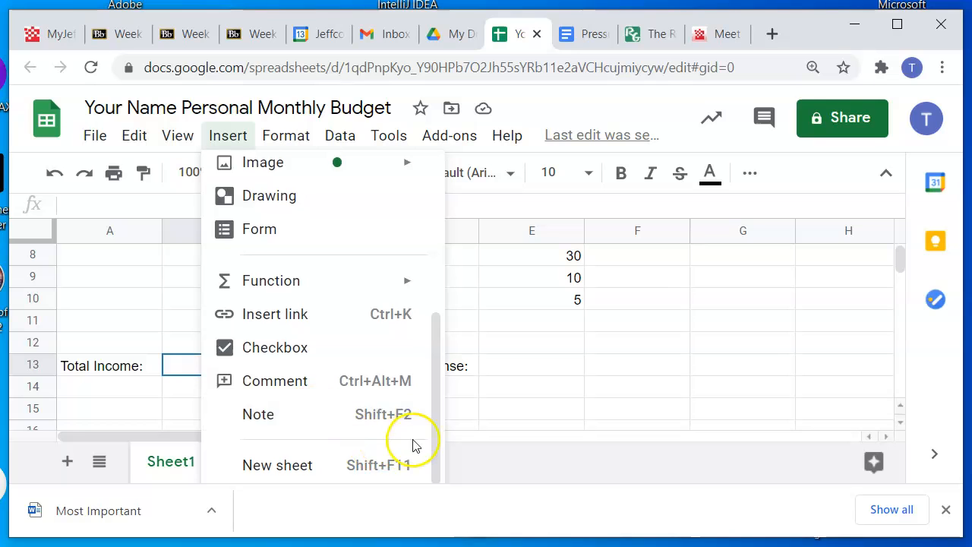
mouse_move(339, 281)
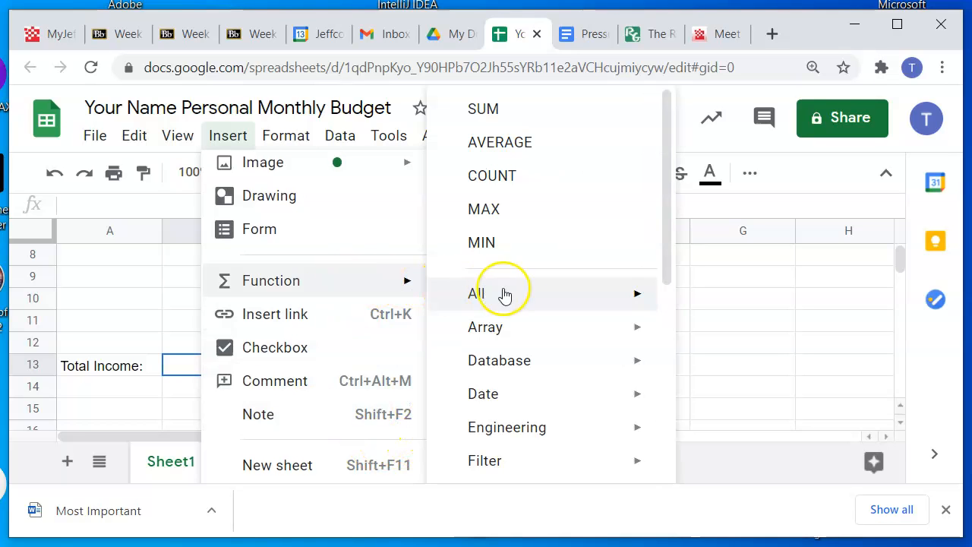
scroll(571, 373, "down", 5)
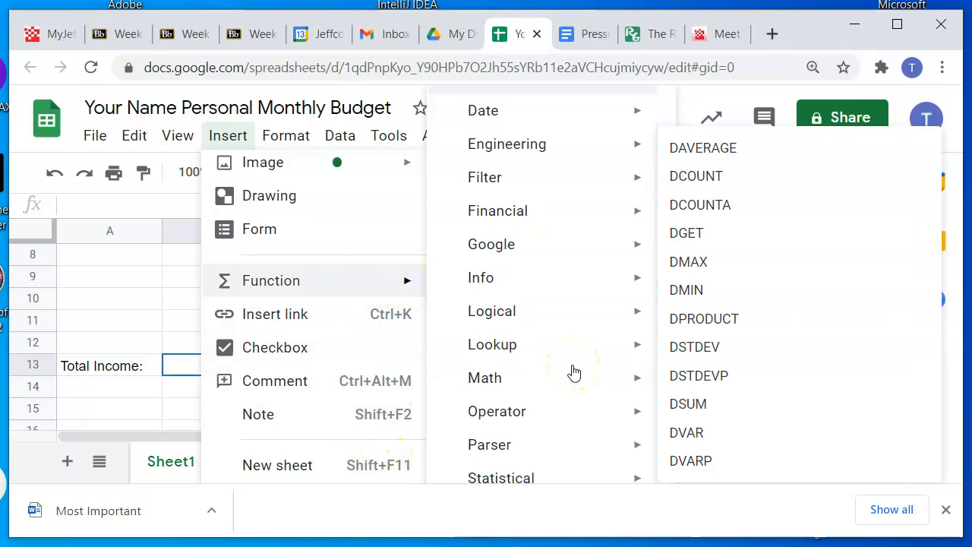
mouse_move(512, 291)
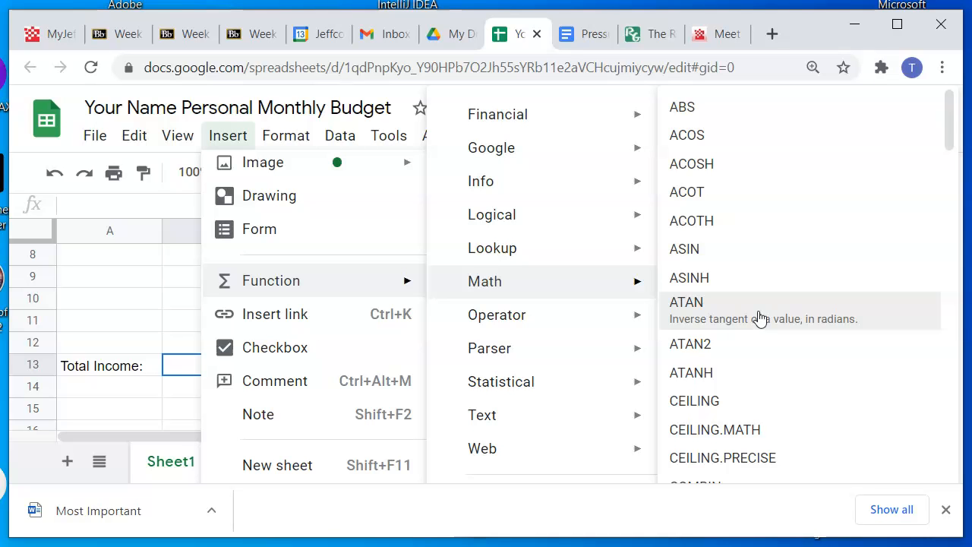
scroll(760, 318, "down", 20)
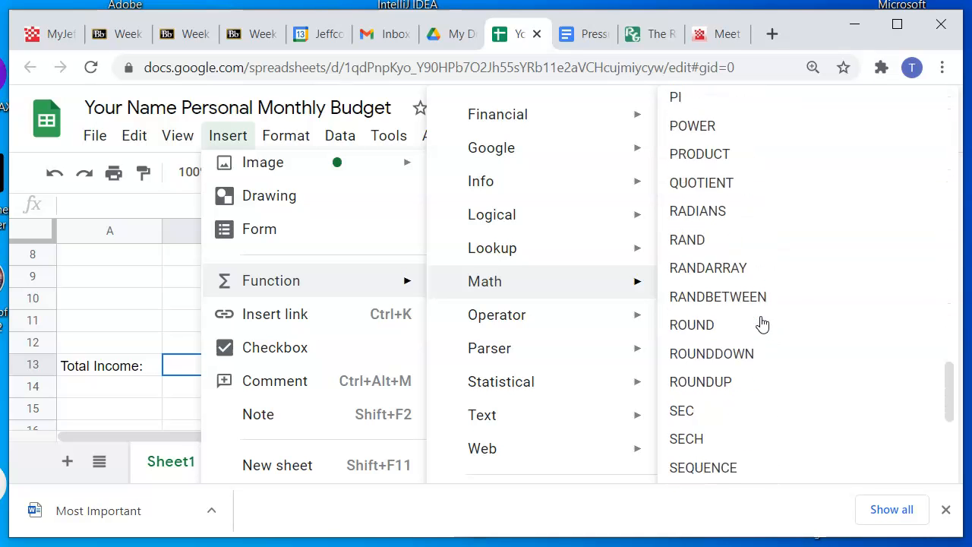
scroll(759, 323, "down", 5)
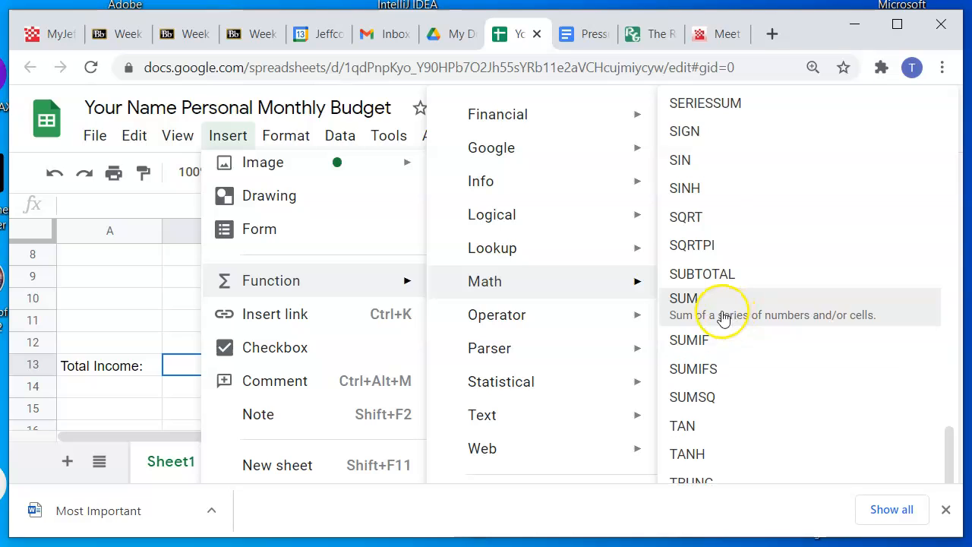
left_click(723, 319)
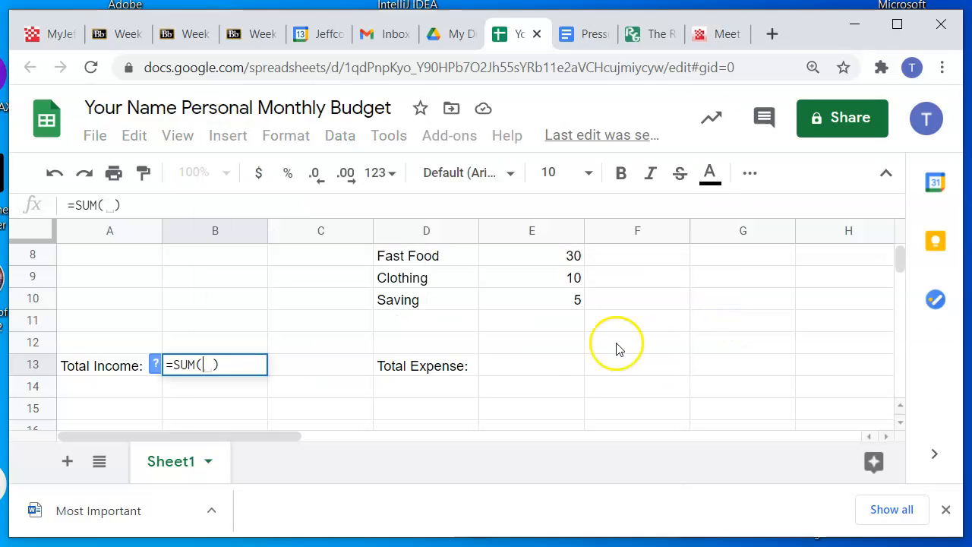
left_click(174, 364)
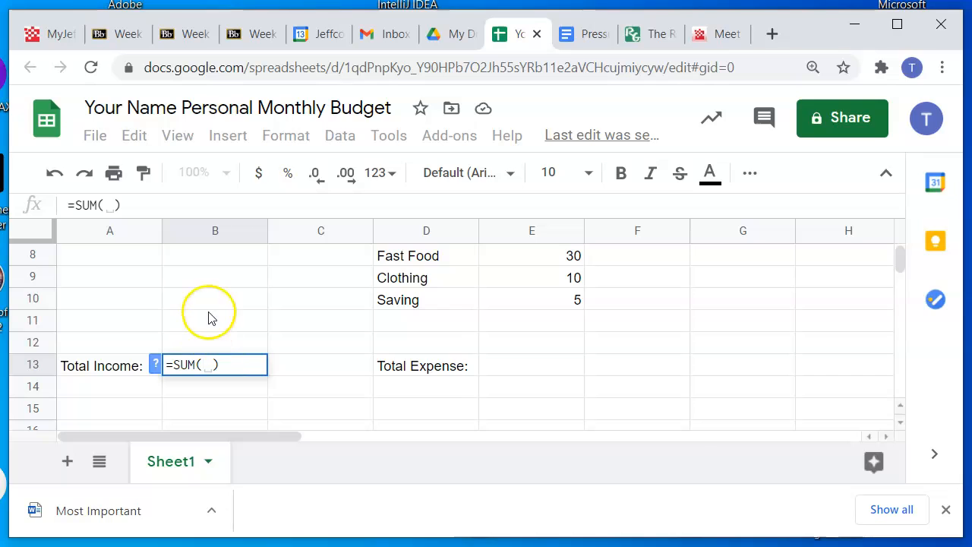
left_click(209, 370)
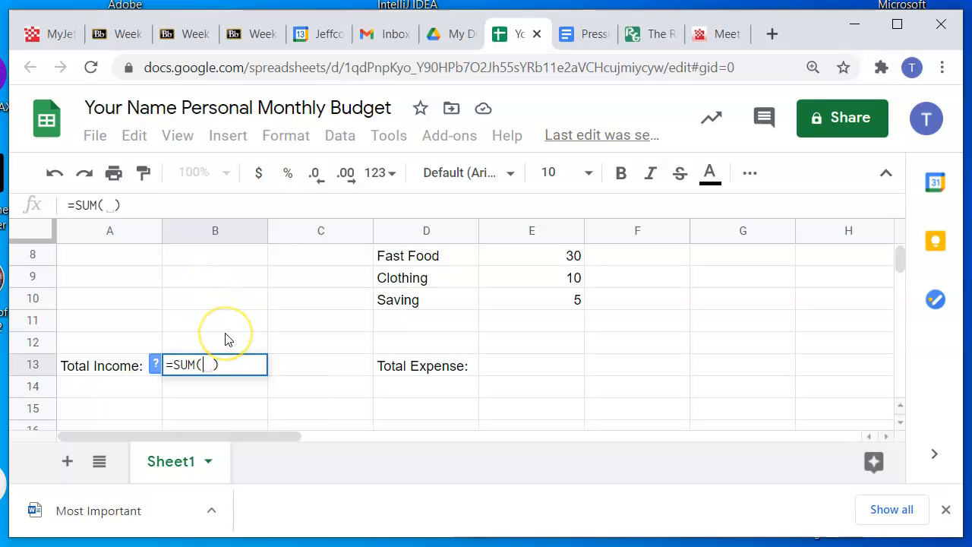
Set the total income SUM range to B5:B12 and commit the formula
scroll(225, 339, "up", 1)
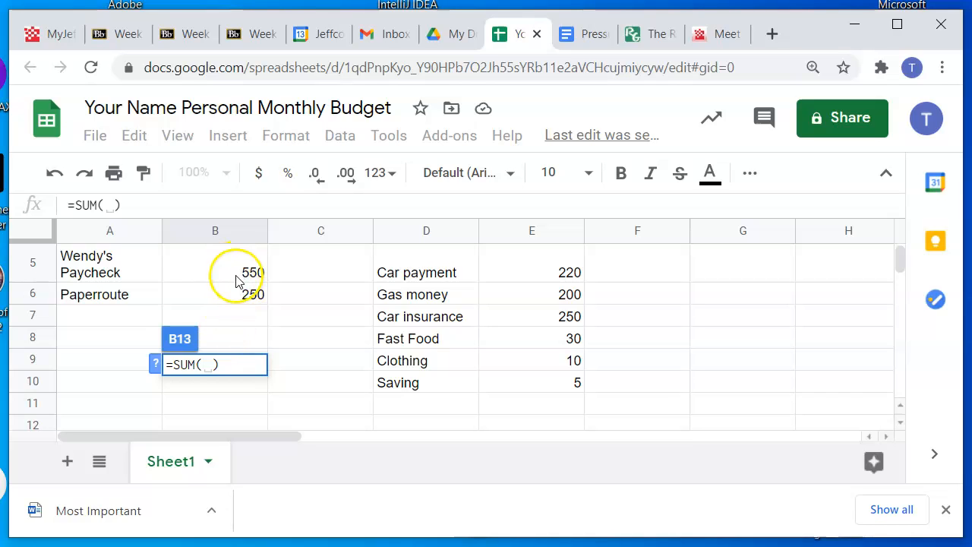
left_click_drag(238, 271, 251, 353)
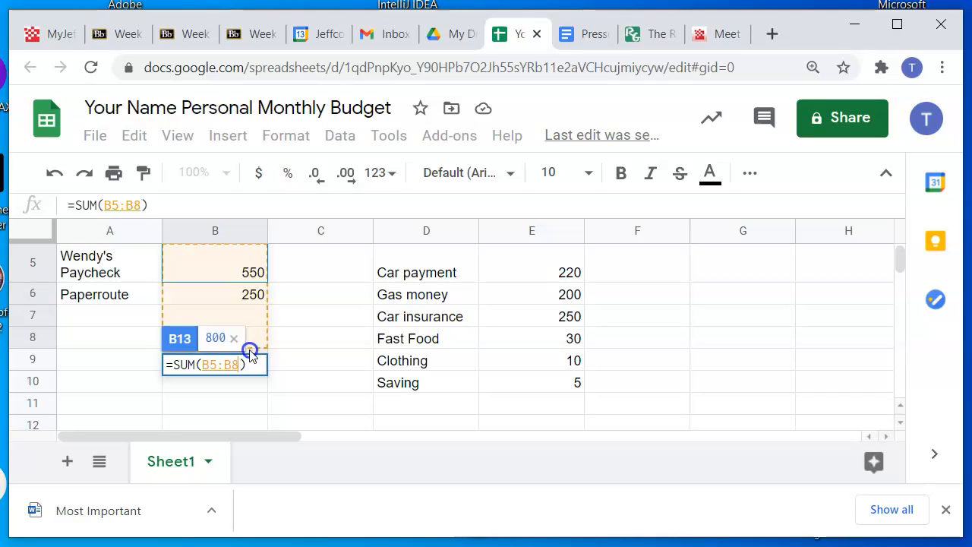
left_click_drag(250, 354, 245, 258)
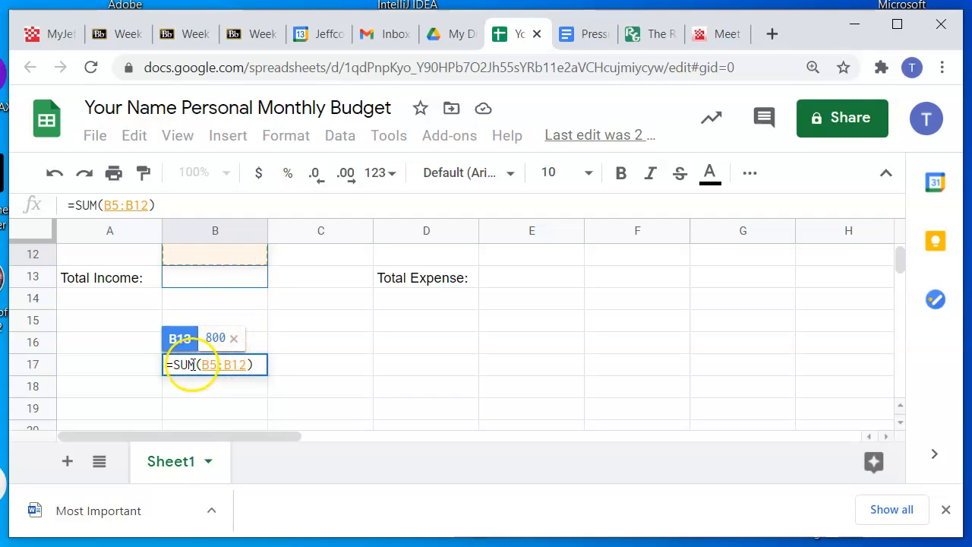
left_click(241, 364)
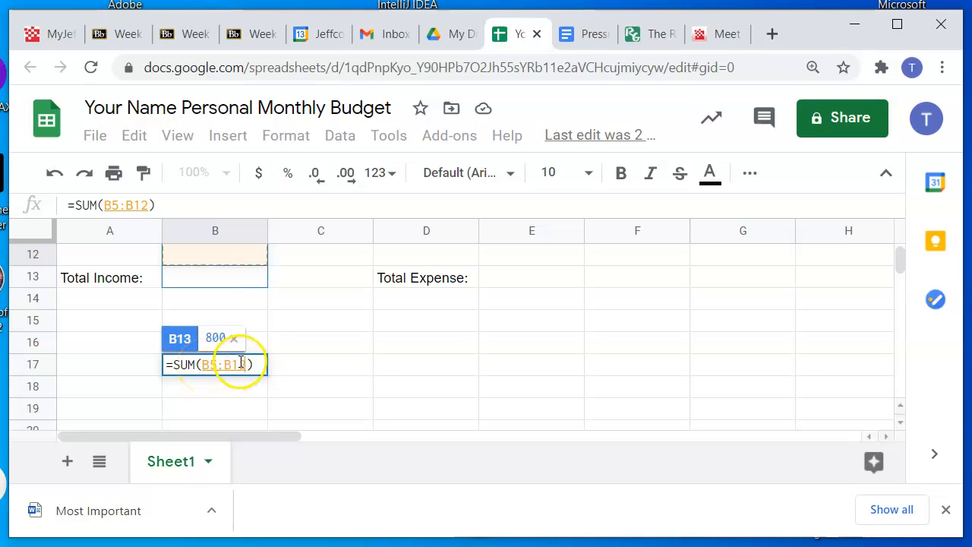
key("Return")
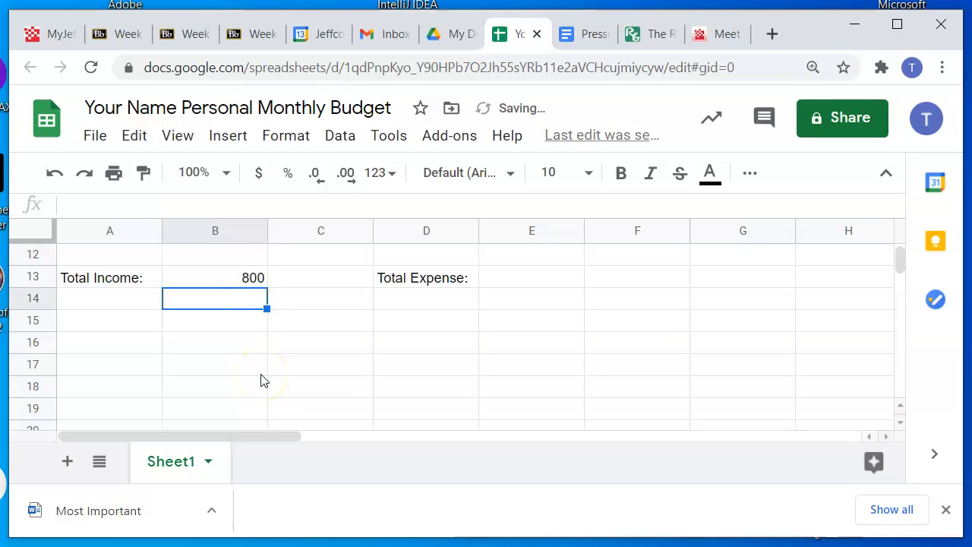
Insert a SUM function from the Math functions into cell E13 beside "Total Expense:"
left_click(516, 281)
left_click(231, 136)
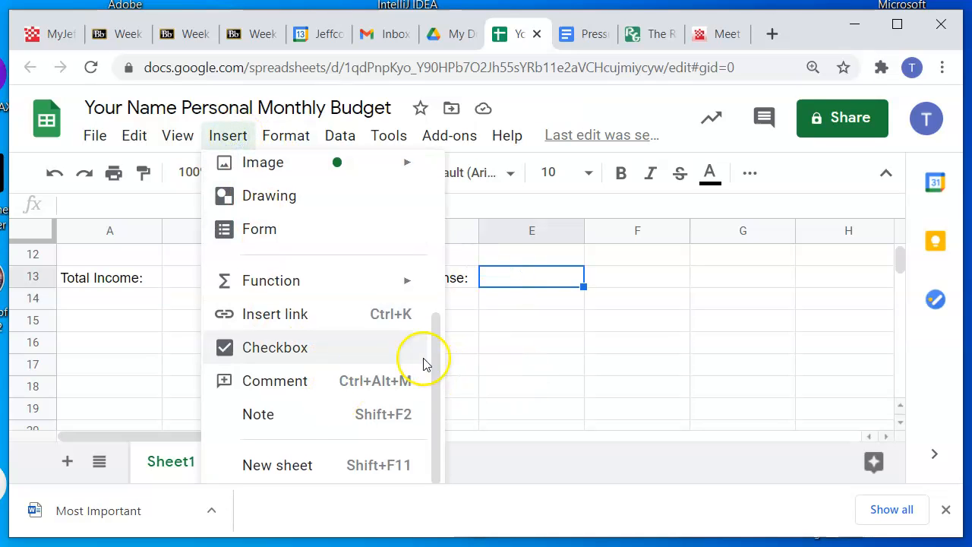
mouse_move(312, 285)
mouse_move(499, 286)
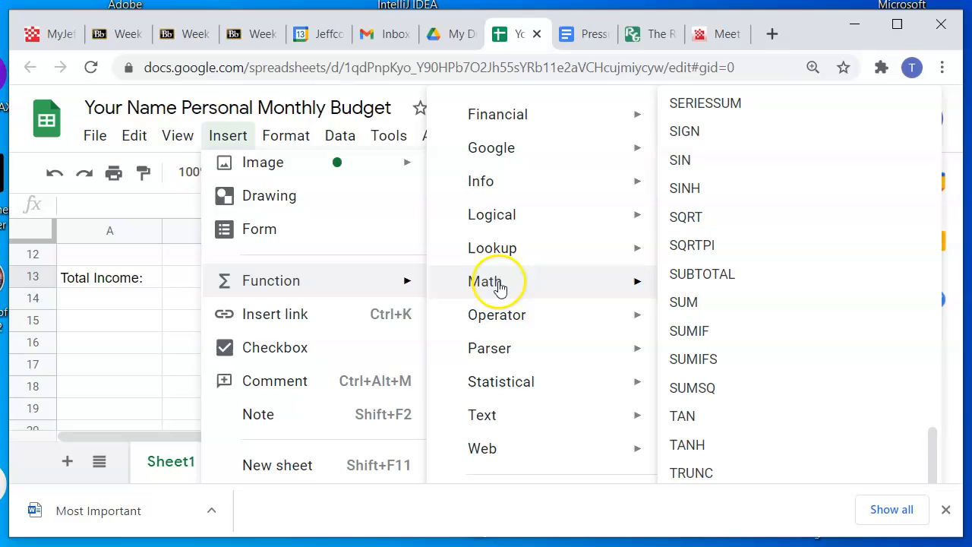
left_click(720, 303)
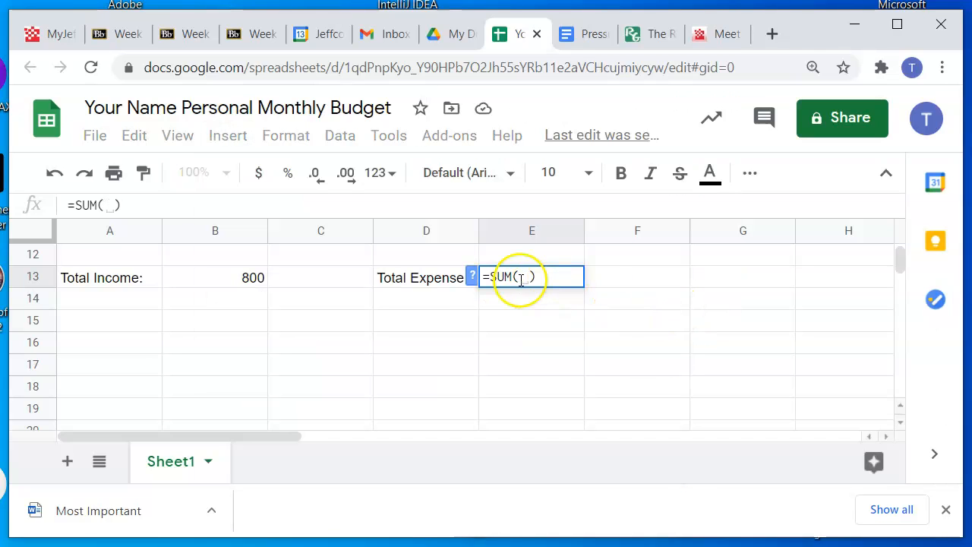
Set the total expense SUM range to E5:E12 and commit the formula
scroll(612, 287, "up", 2)
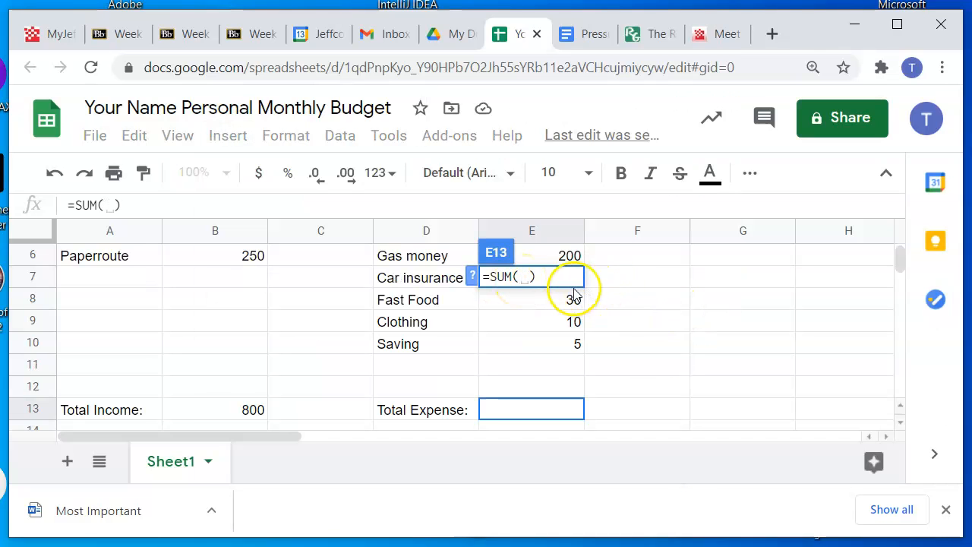
scroll(630, 289, "up", 2)
left_click(548, 376)
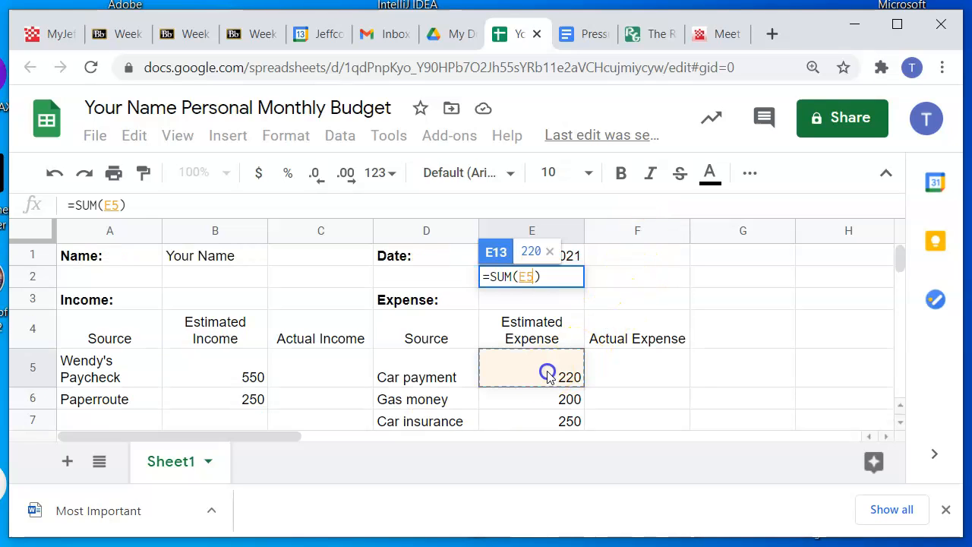
left_click_drag(550, 387, 549, 342)
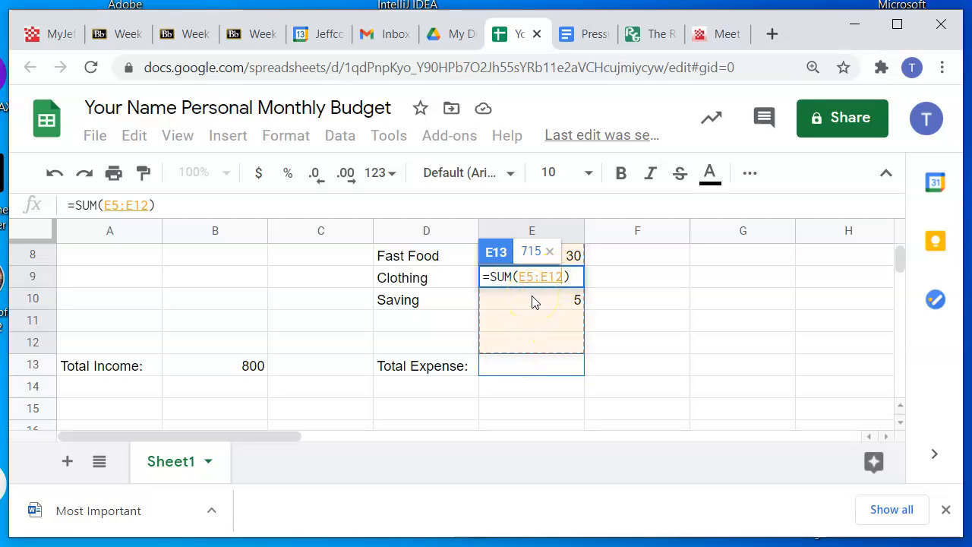
key("Return")
Inspect the formulas behind the total expense in E13 and the total income in B13
left_click(524, 367)
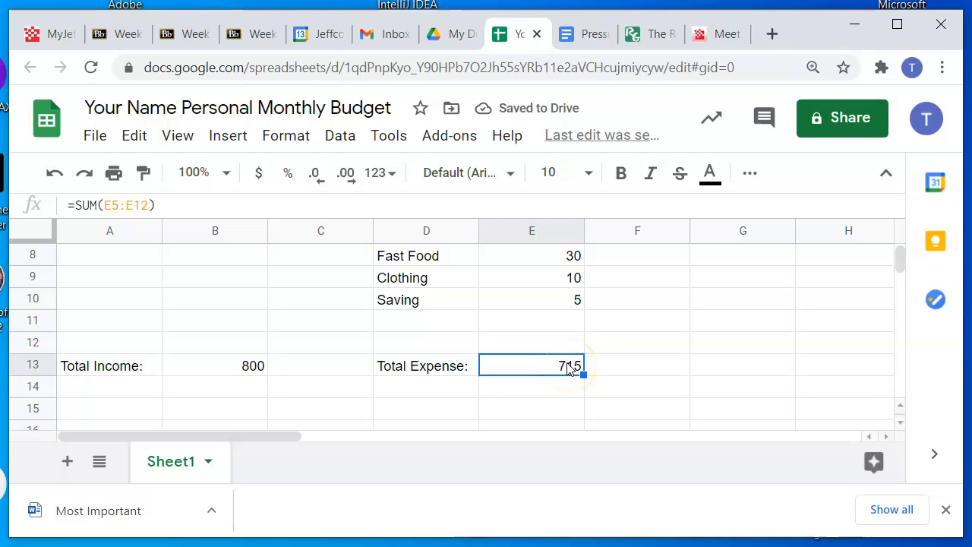
left_click(233, 364)
left_click(558, 371)
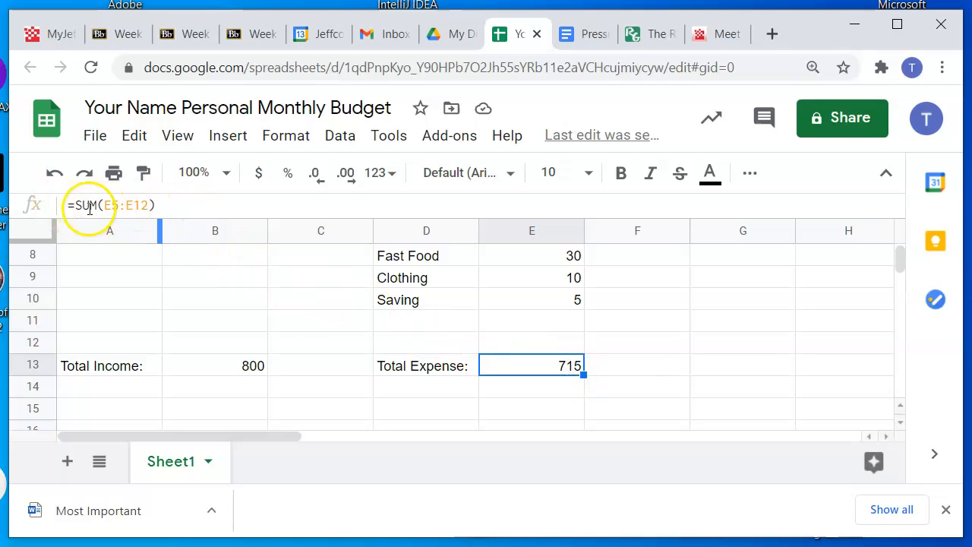
Change the end of the total expense SUM range to E11, and restore it to E12
left_click(141, 205)
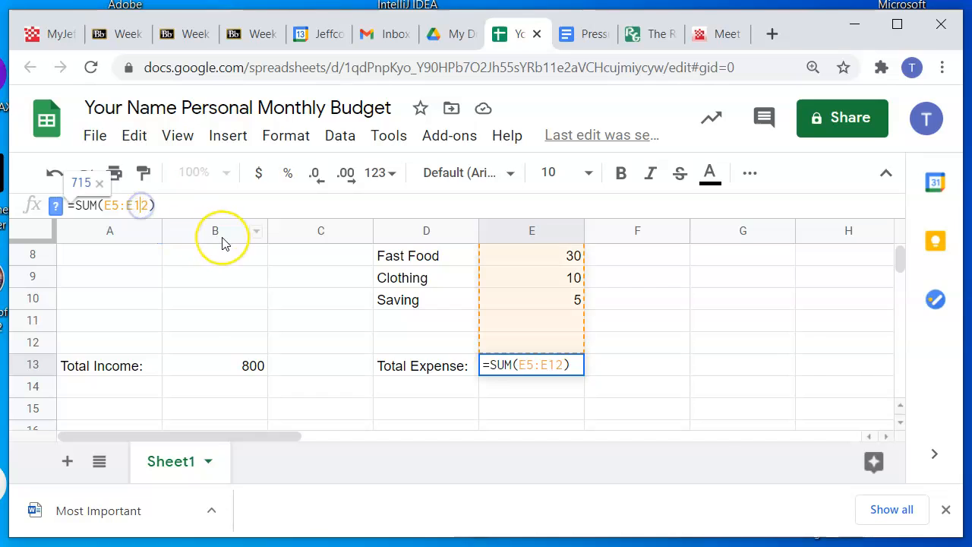
key("Delete")
type("1")
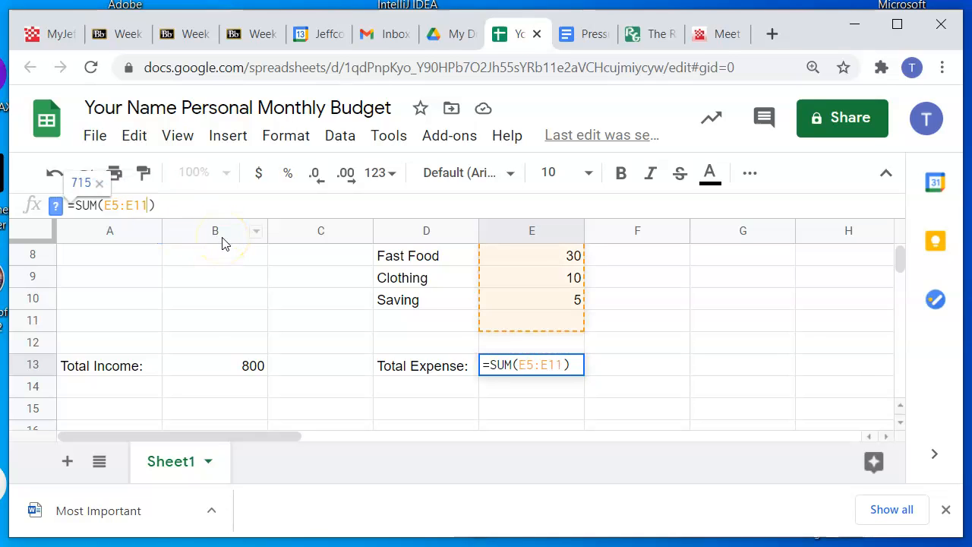
key("BackSpace")
type("2")
key("Return")
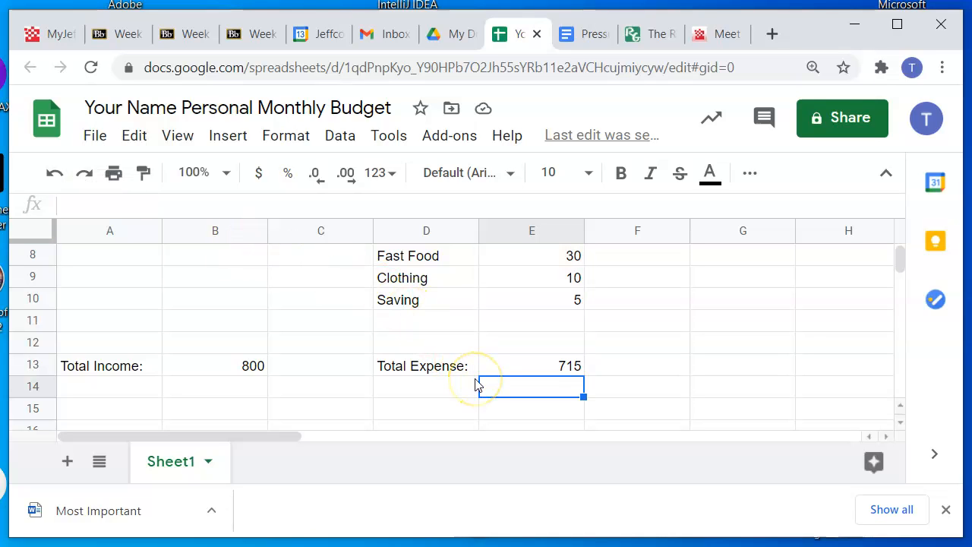
Enter the label "Income - Expense" in cell A15 below the total income row
left_click(121, 409)
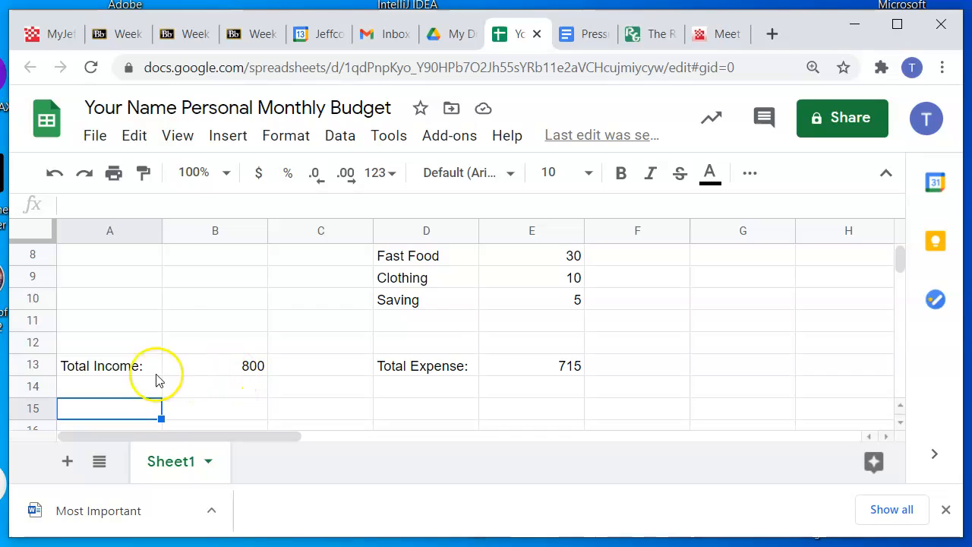
type("Income - Expense")
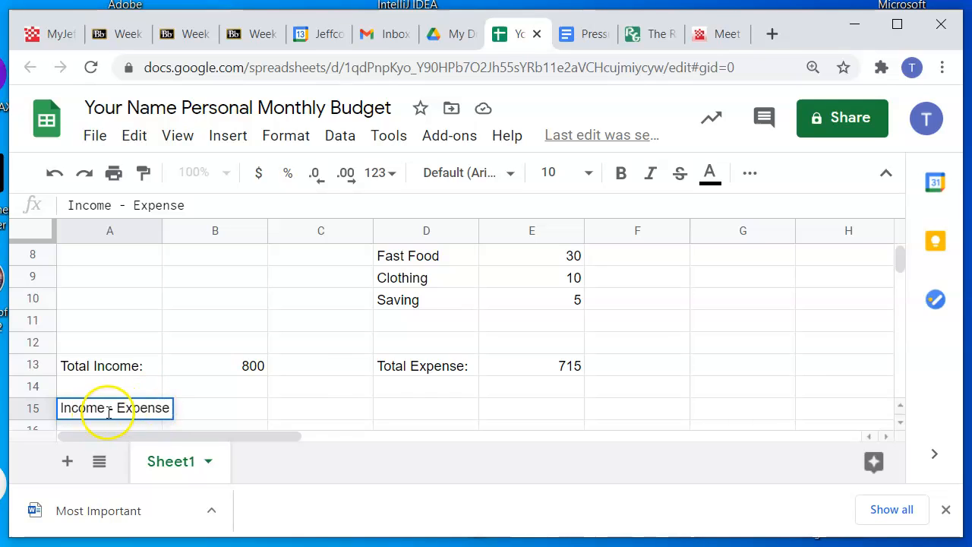
left_click(212, 415)
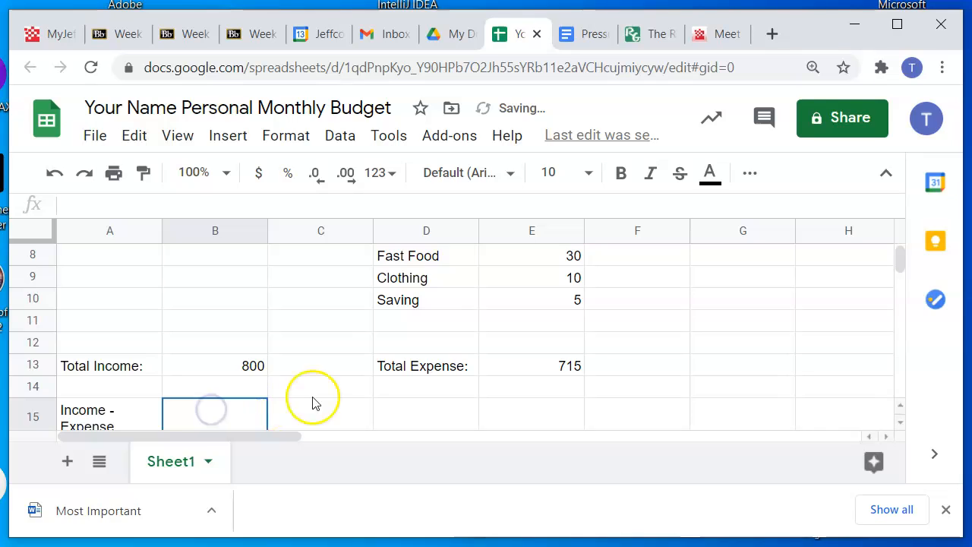
Enter the formula =B13-E13 in cell B15 to subtract total expense from total income, and select the result cell
scroll(321, 399, "down", 1)
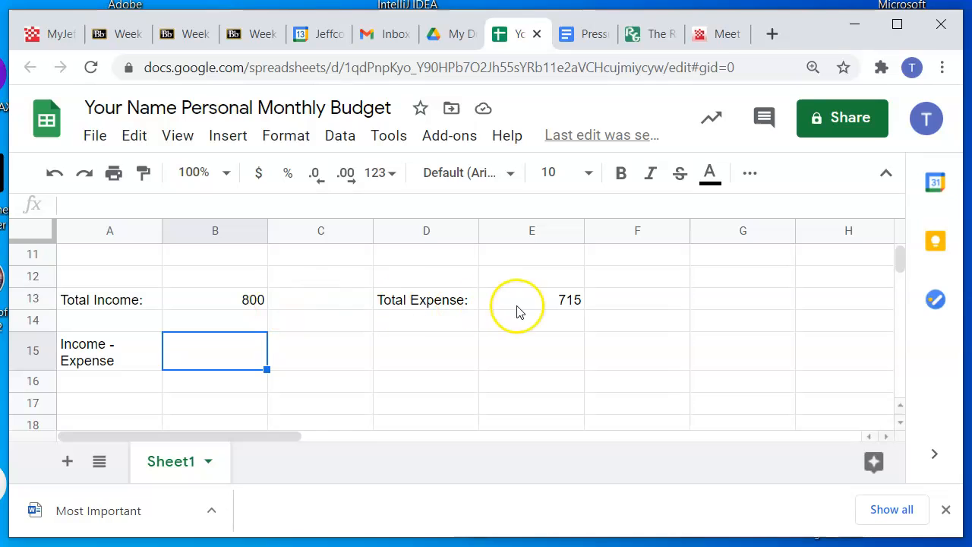
double_click(194, 366)
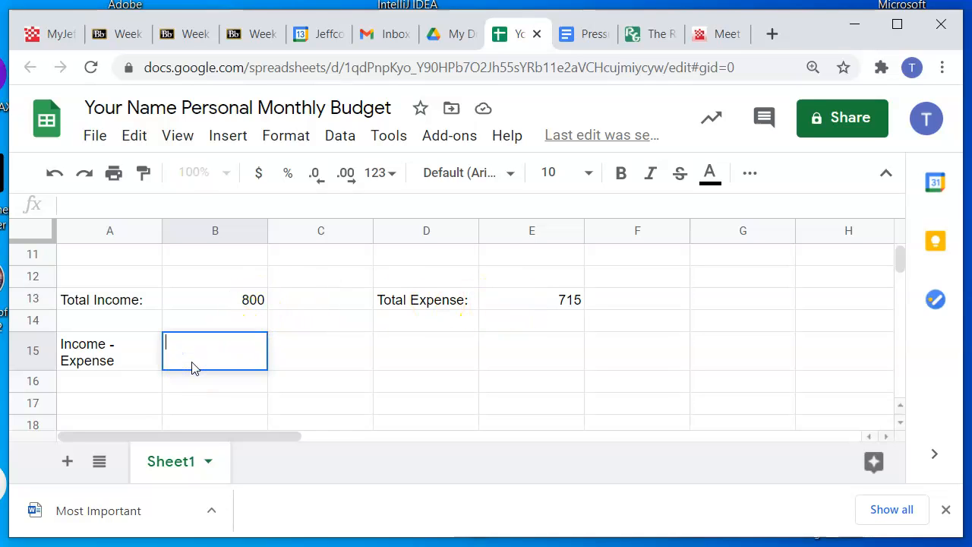
type("=")
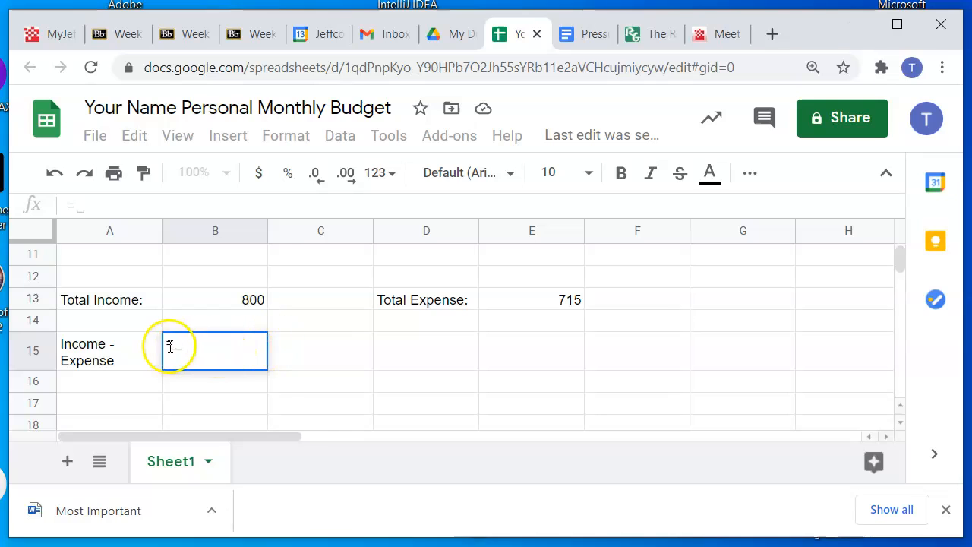
left_click(230, 304)
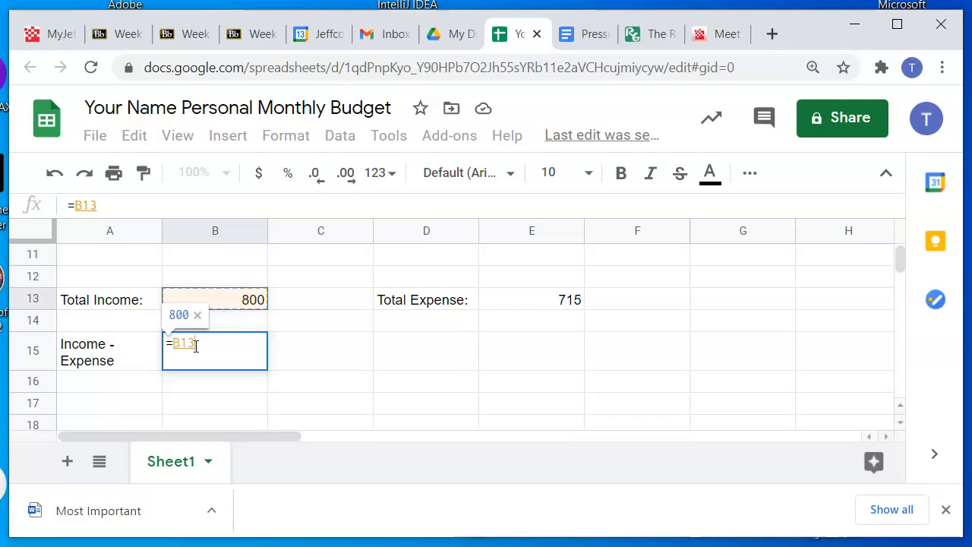
type("-")
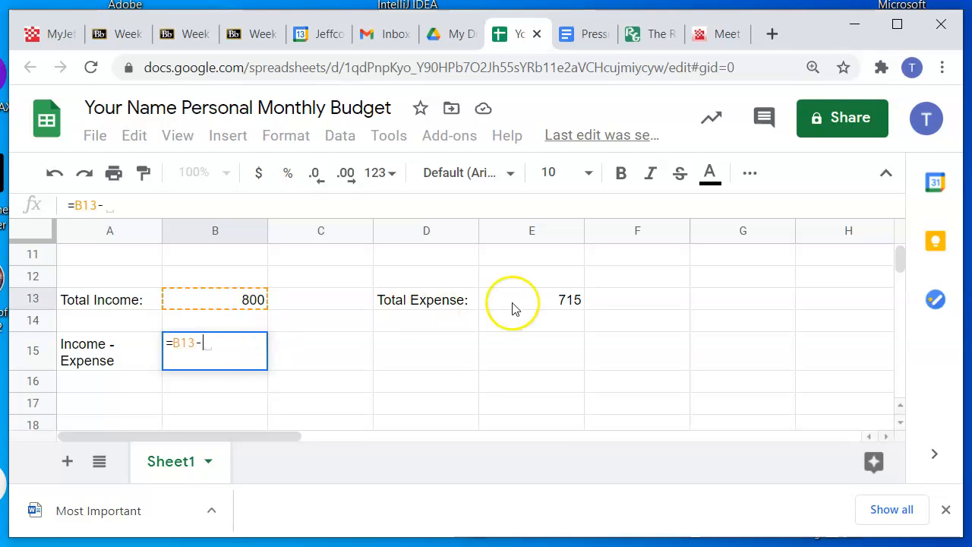
left_click(559, 302)
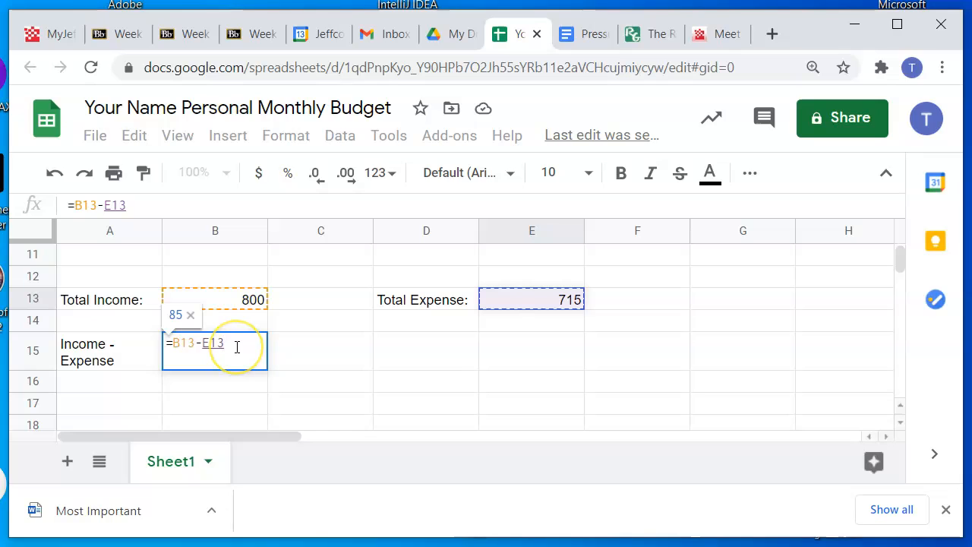
key("Return")
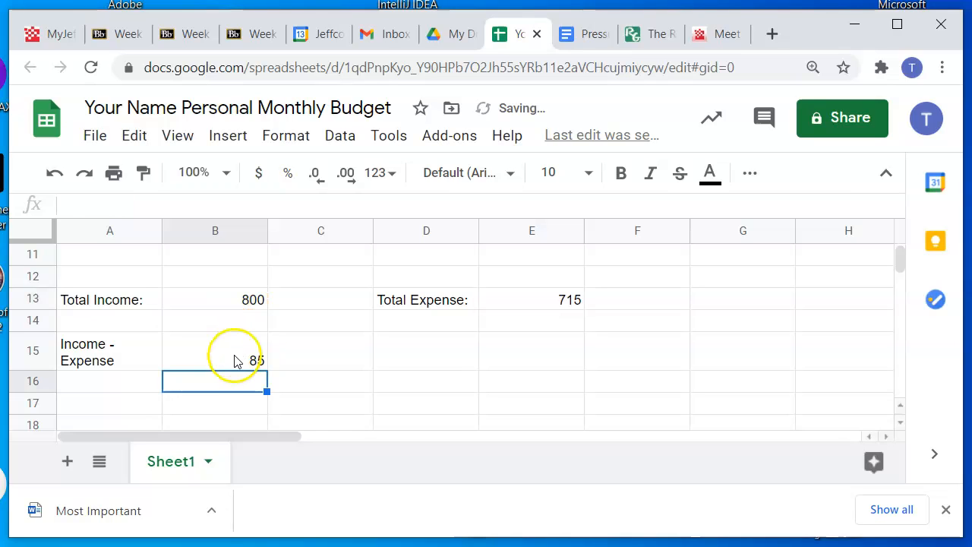
left_click(236, 361)
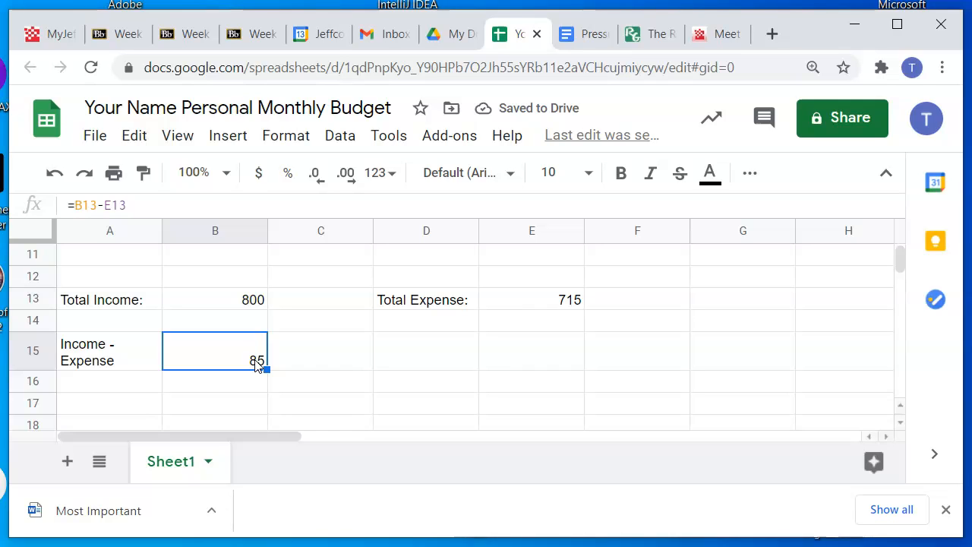
left_click(266, 365)
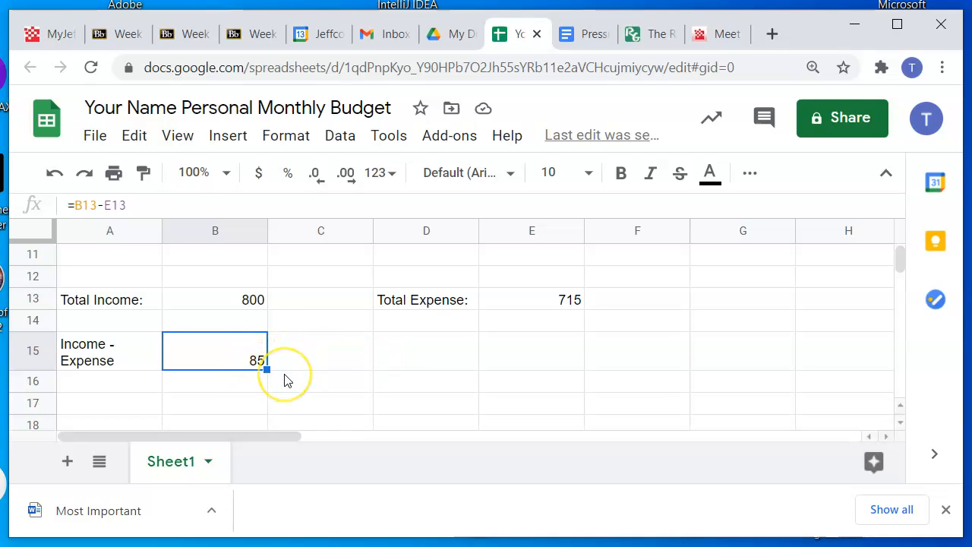
Set the Saving expense in cell E10 to 90
scroll(304, 378, "up", 1)
left_click(550, 302)
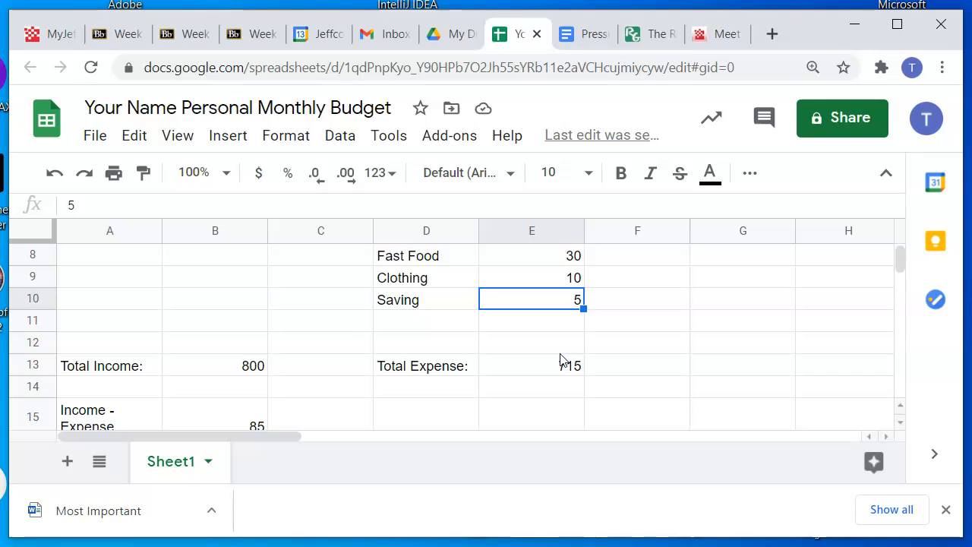
type("90")
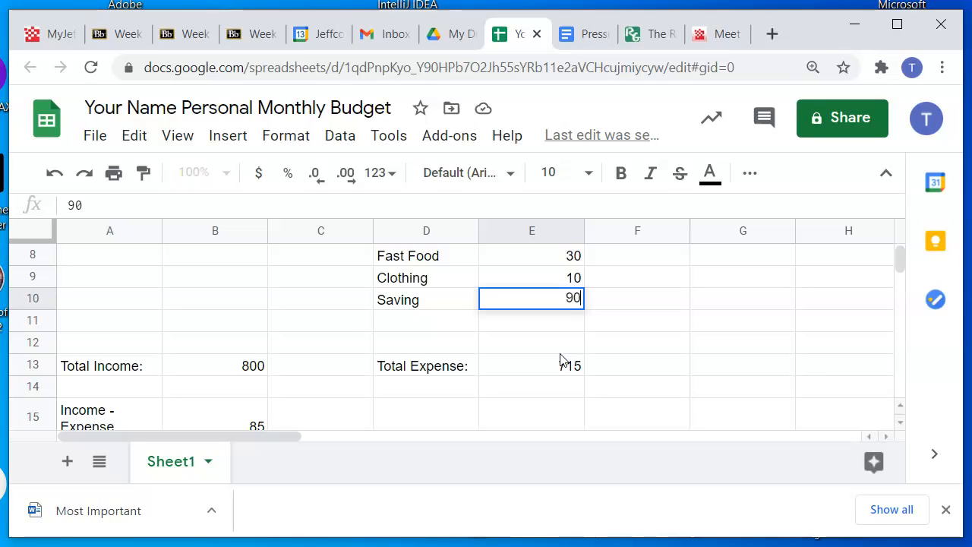
key("Return")
Check the total expense in E13 against the income minus expense result in B15
left_click(534, 372)
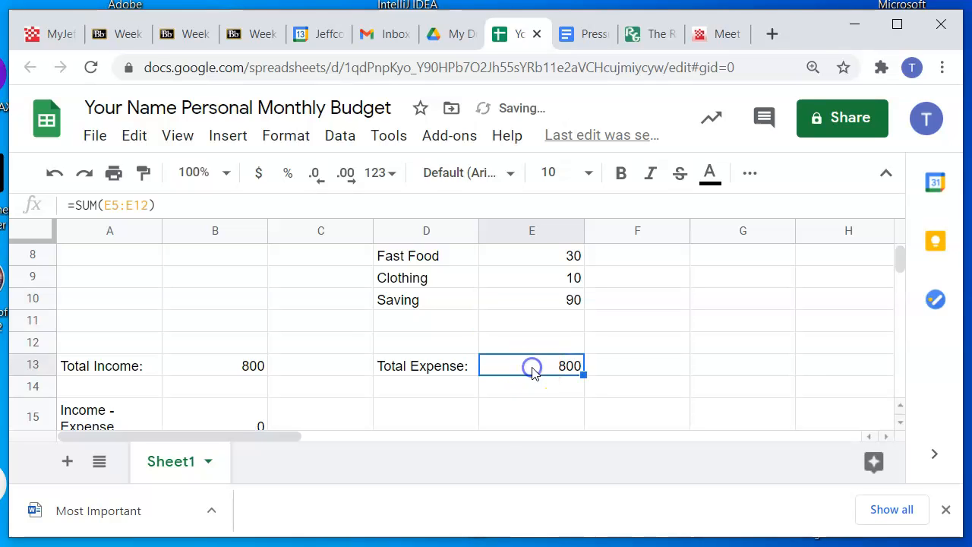
scroll(522, 369, "down", 1)
left_click(252, 363)
left_click(559, 306)
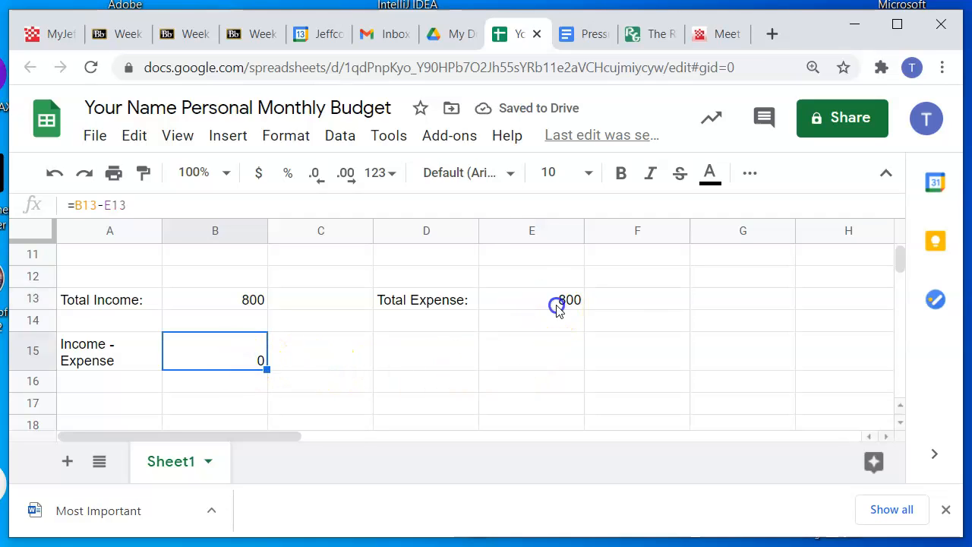
left_click(254, 349)
left_click(511, 302)
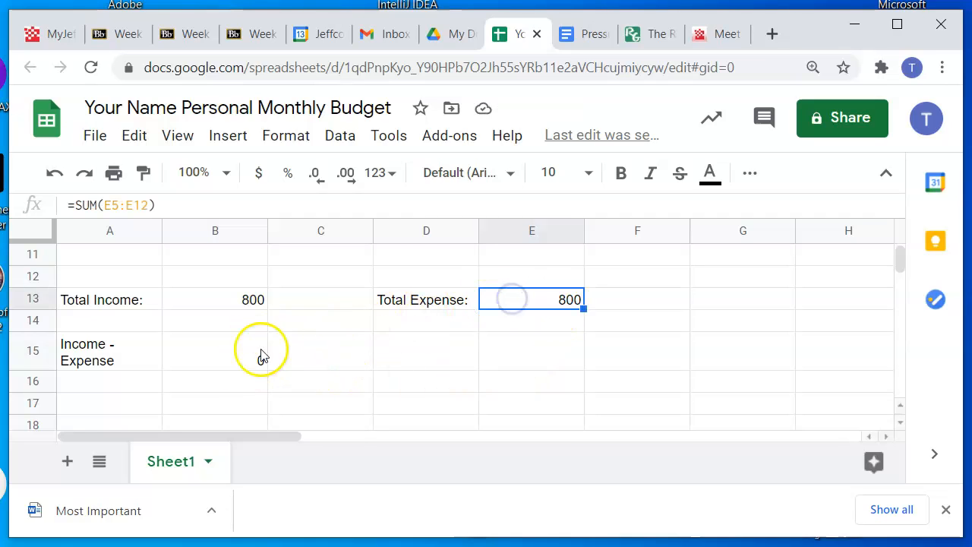
scroll(262, 350, "up", 1)
scroll(574, 322, "down", 1)
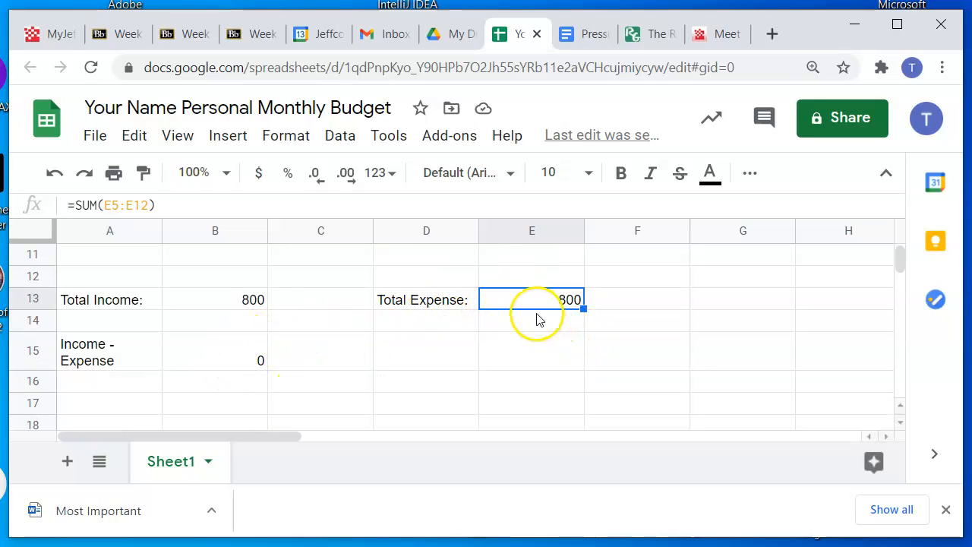
left_click(256, 363)
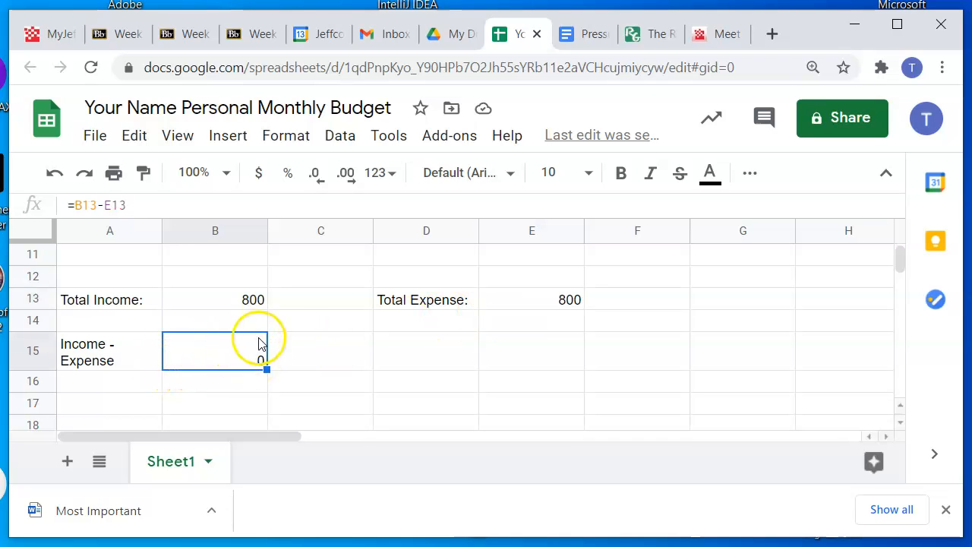
Review the budget's actual income and actual expense columns, the gas money estimate, and the name and date cells in row 1
scroll(364, 332, "up", 3)
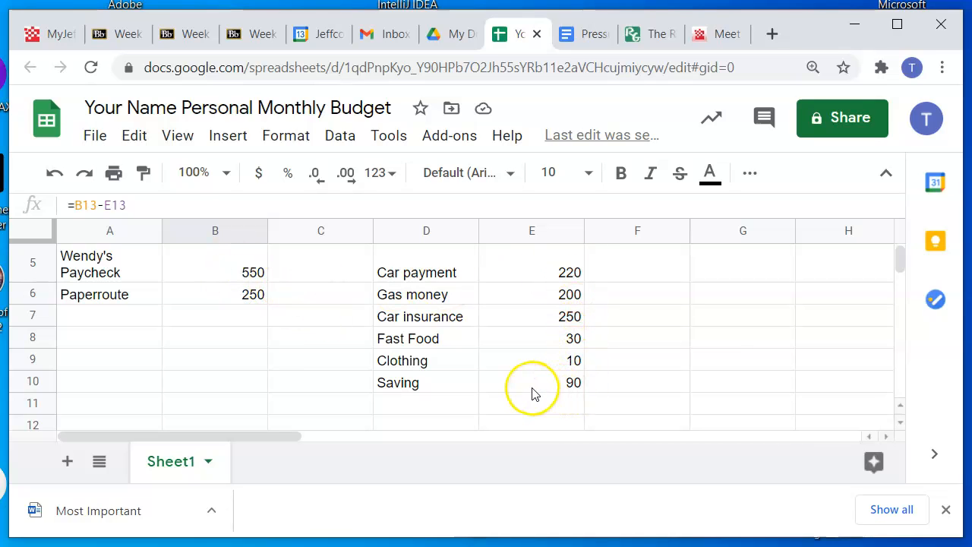
scroll(530, 393, "up", 1)
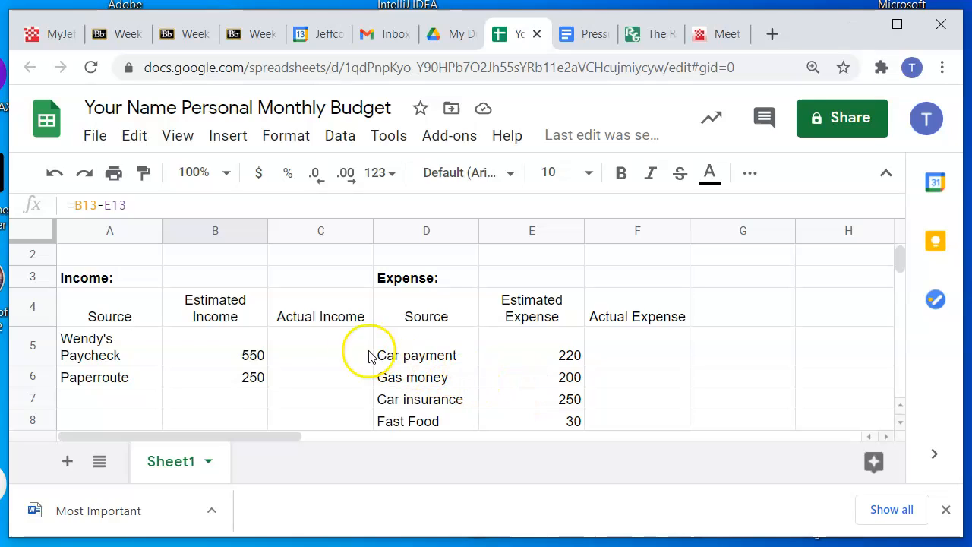
left_click_drag(337, 347, 336, 384)
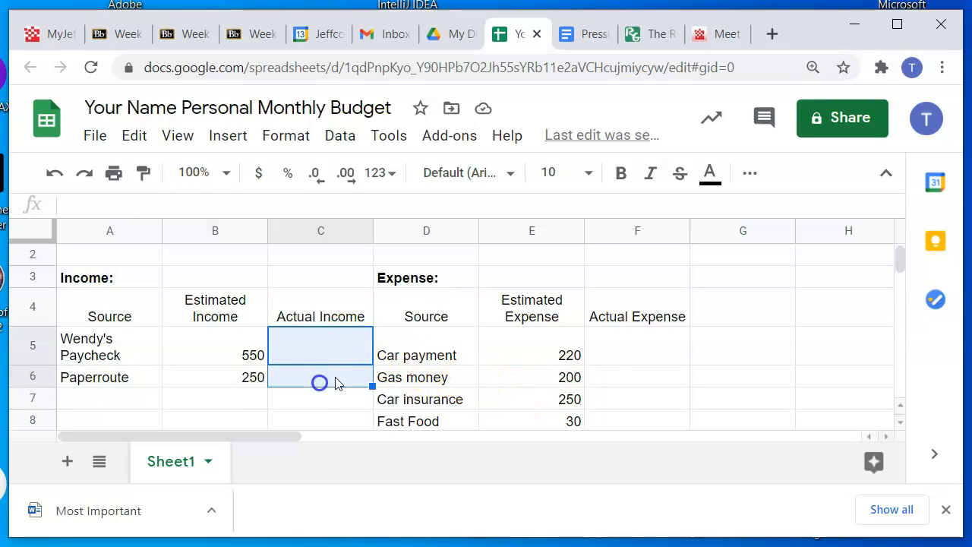
left_click(615, 347)
scroll(636, 354, "down", 1)
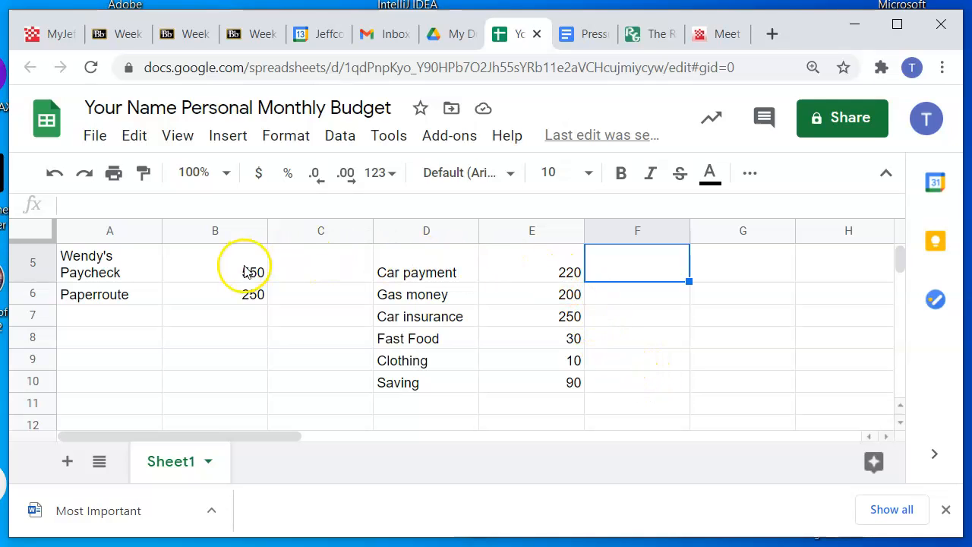
left_click(563, 297)
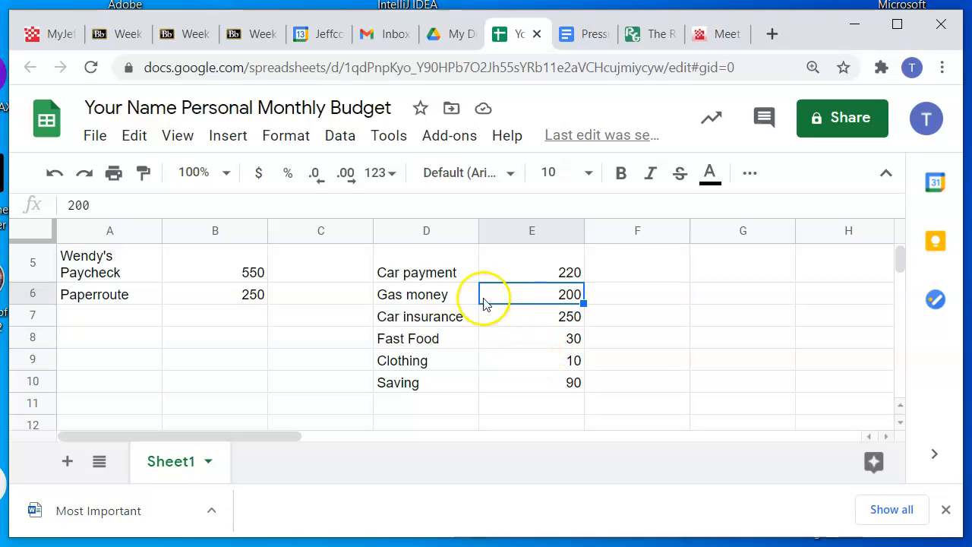
scroll(666, 367, "up", 3)
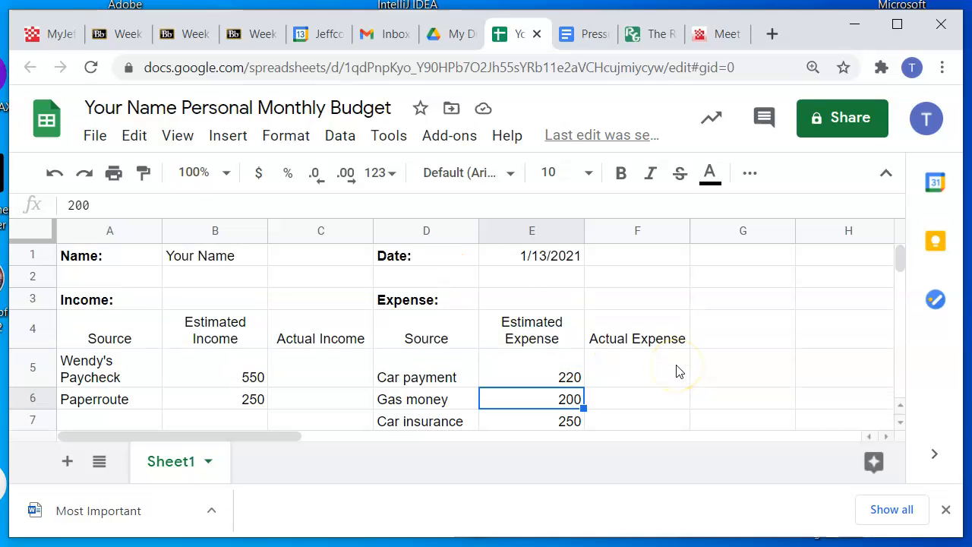
left_click(237, 262)
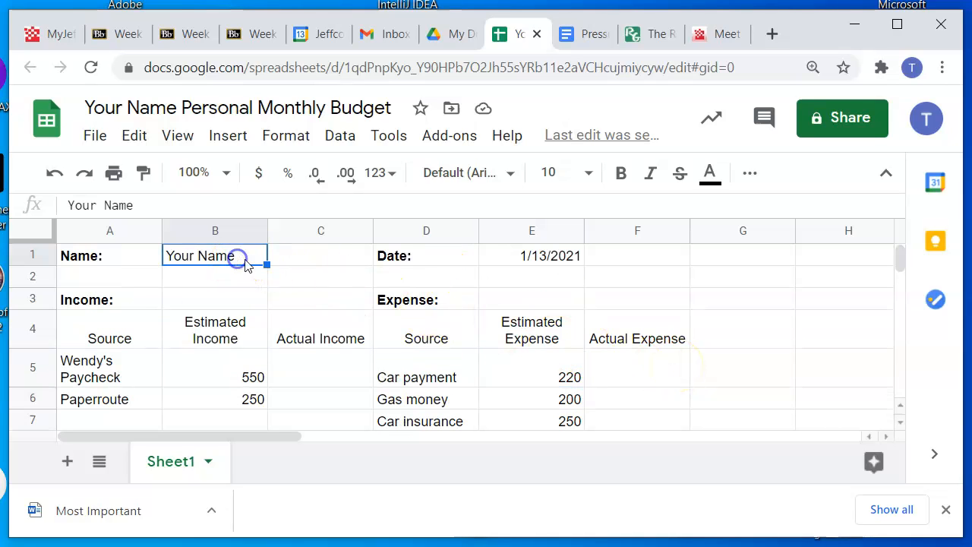
left_click(560, 263)
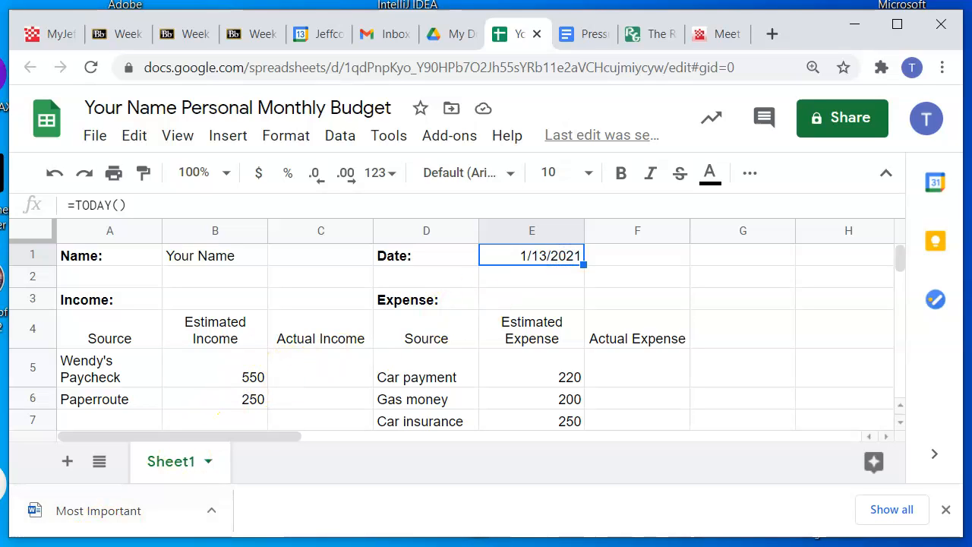